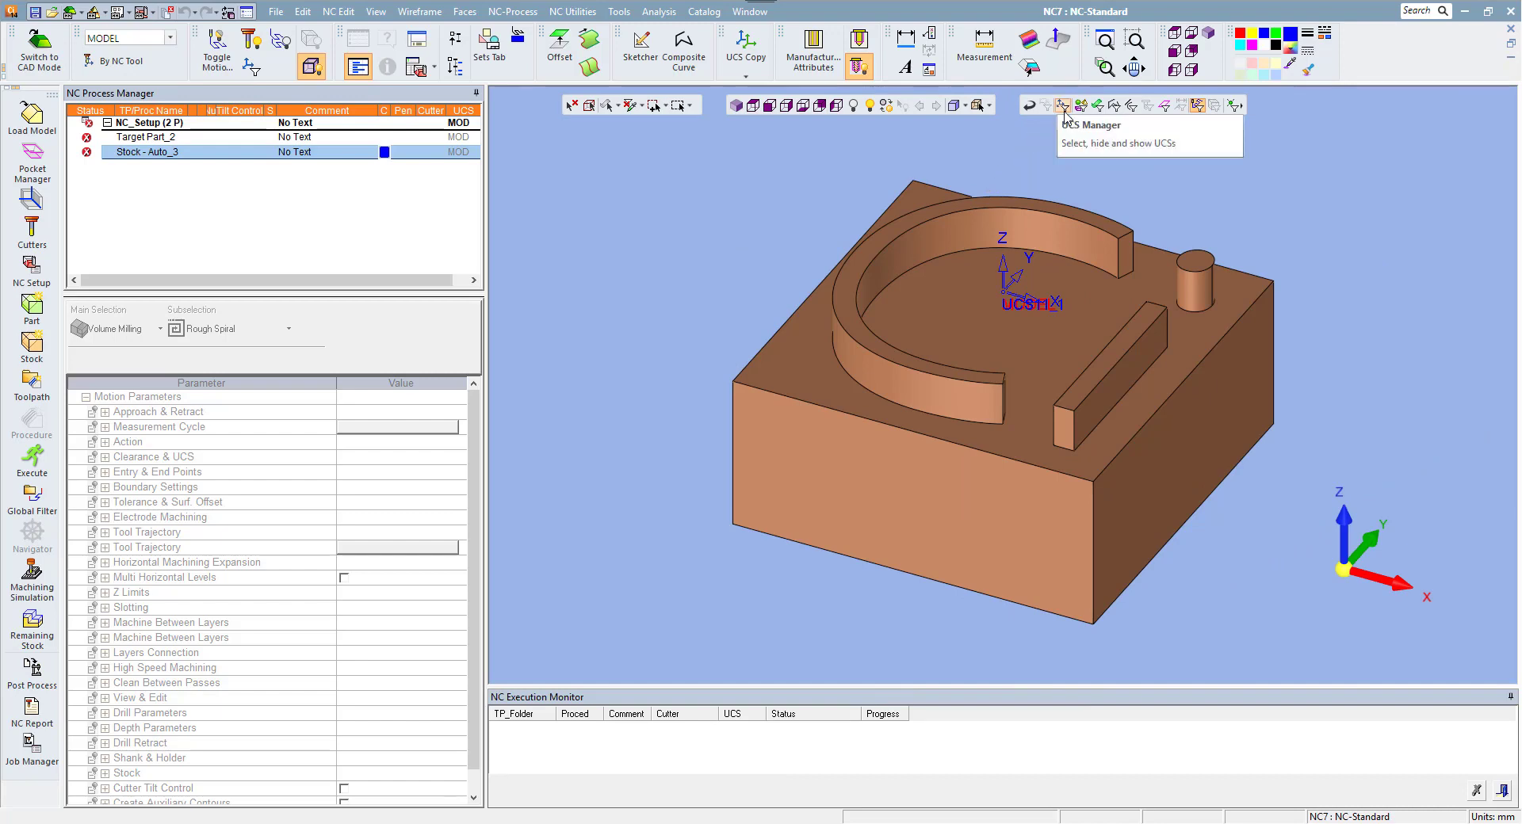
- Hide UCS11_1 so that only the MODEL coordinate system is displayed
{"action": "left_click", "coordinate": [1063, 106]}
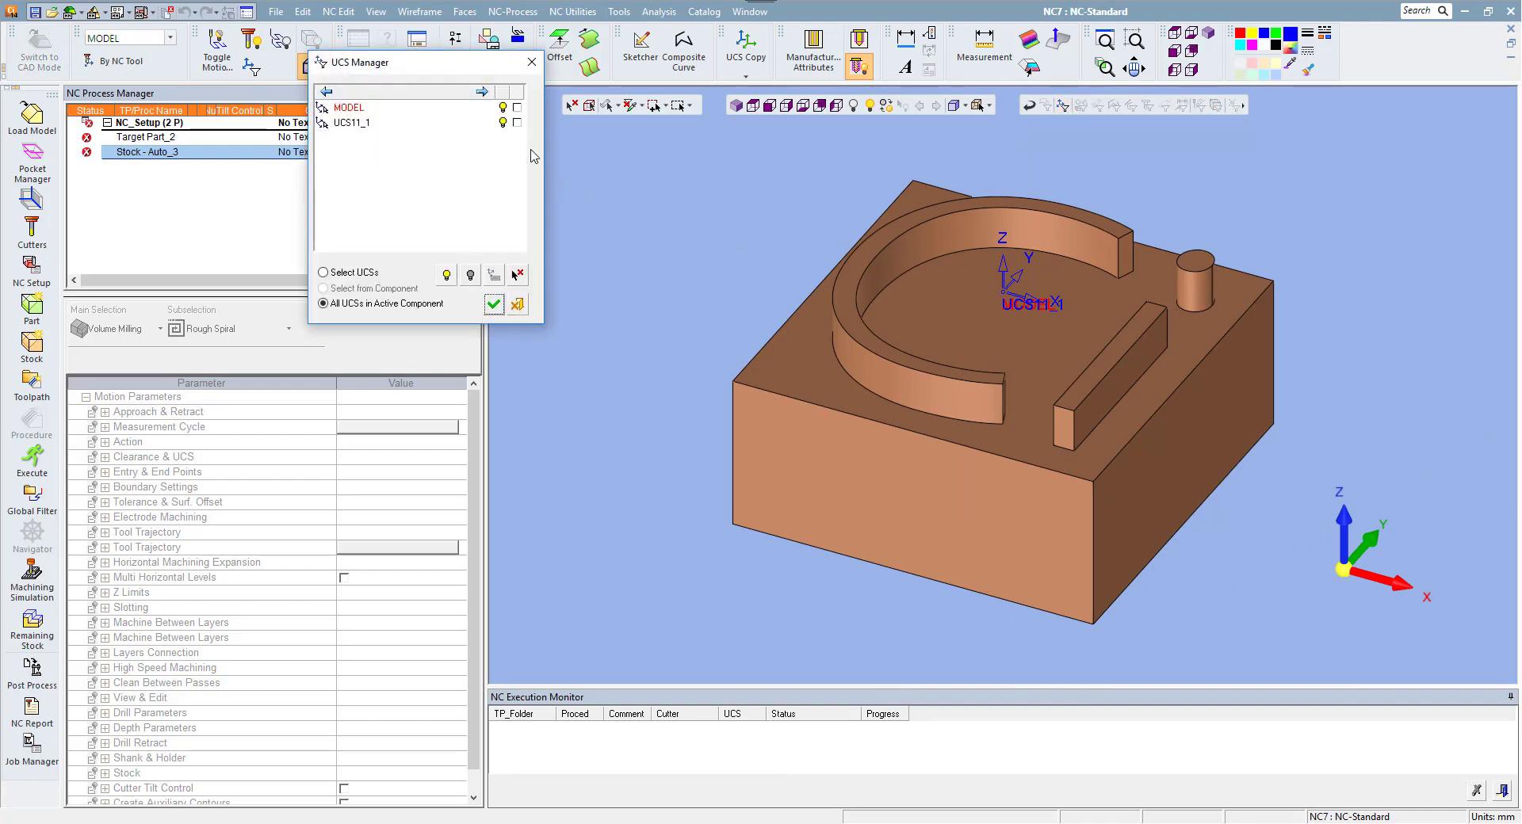
{"action": "left_click", "coordinate": [505, 124]}
{"action": "left_click", "coordinate": [493, 306]}
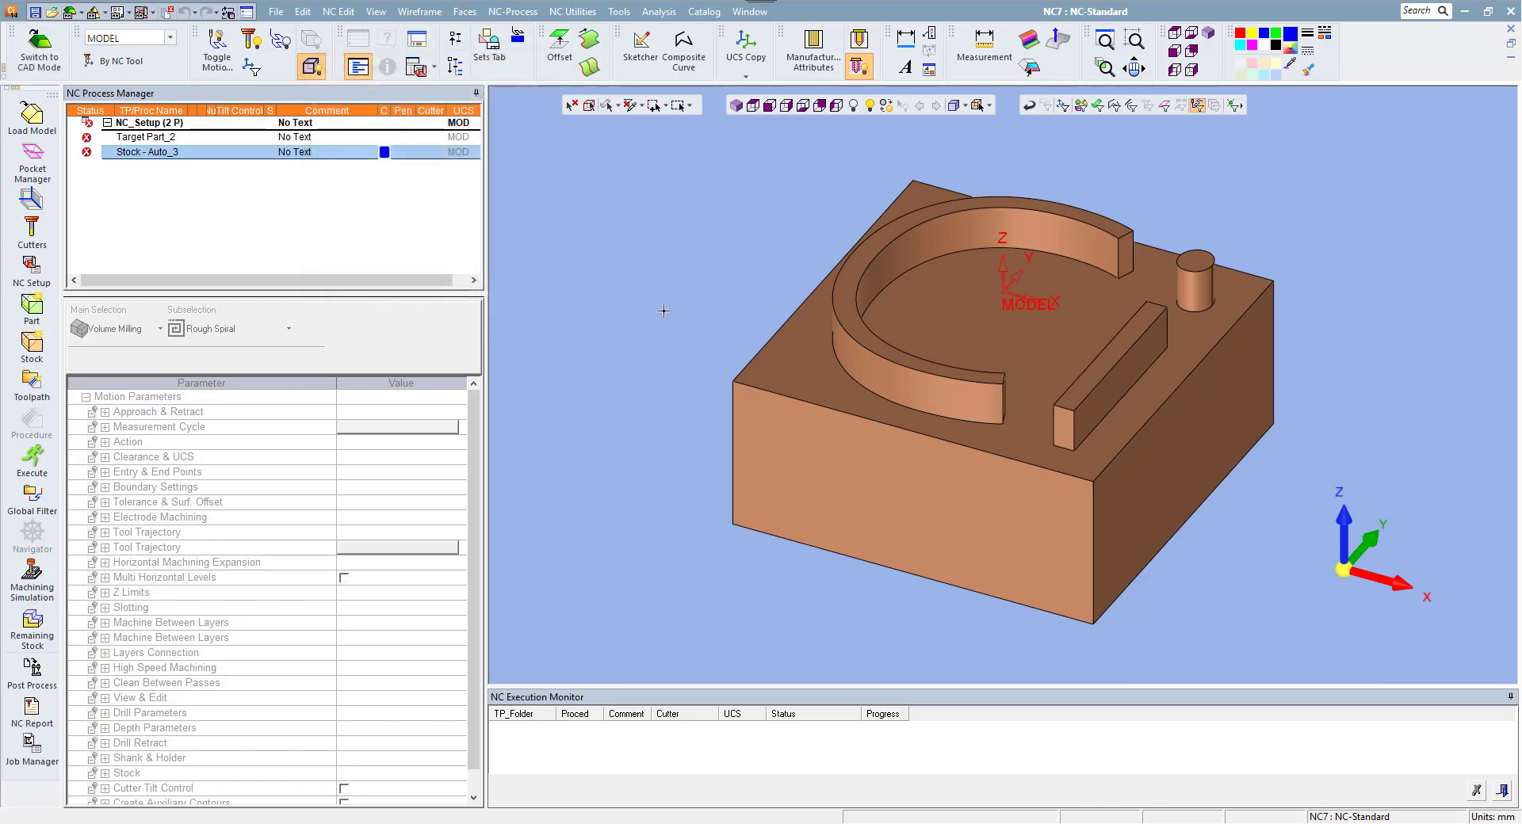
- Re-confirm the target part and update the bounding-box stock with XY and Z+ offsets of 0
{"action": "double_click", "coordinate": [143, 138]}
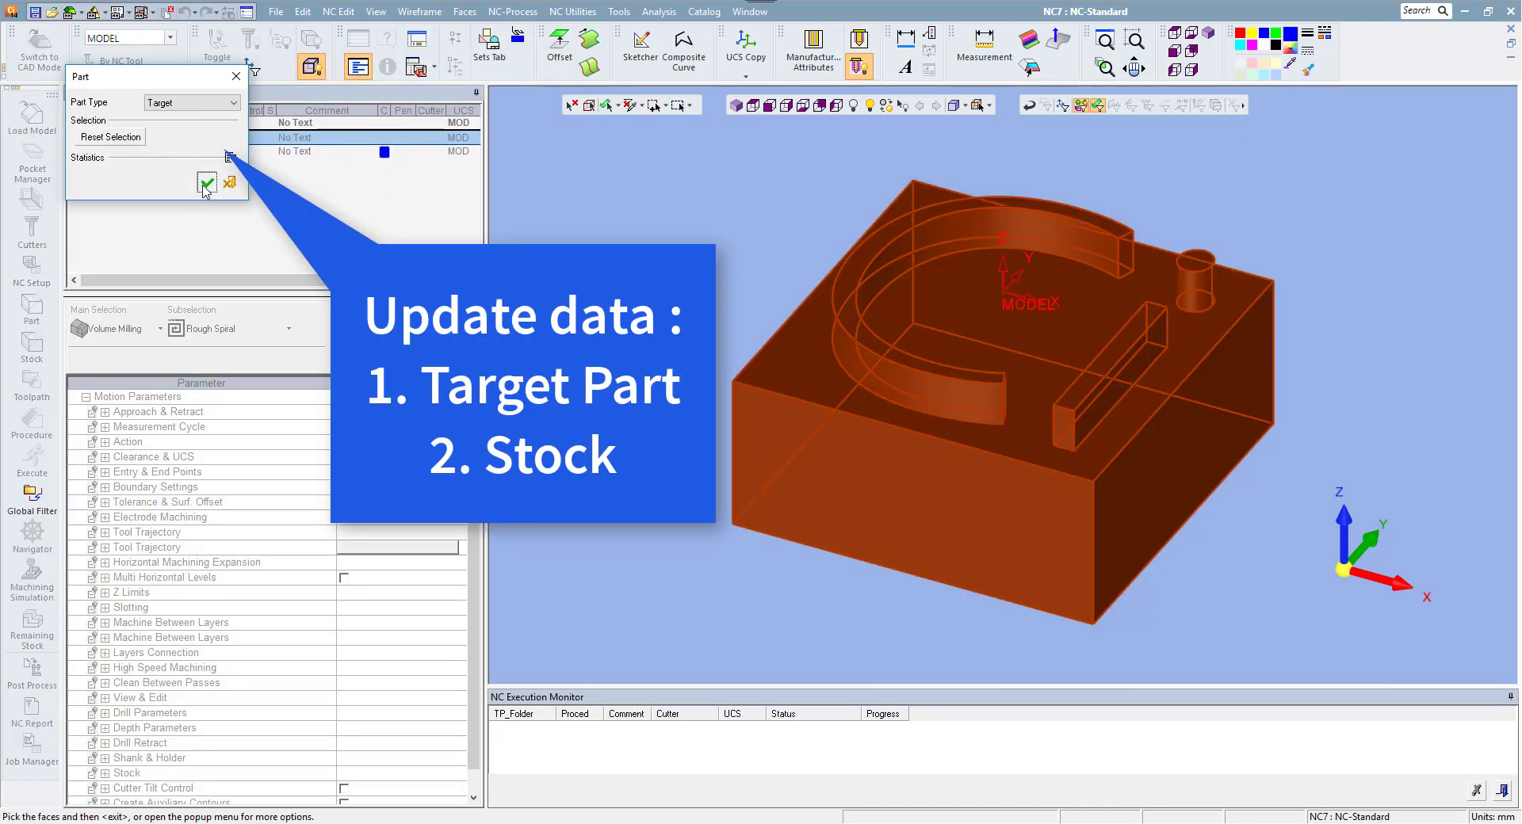
{"action": "left_click", "coordinate": [207, 185]}
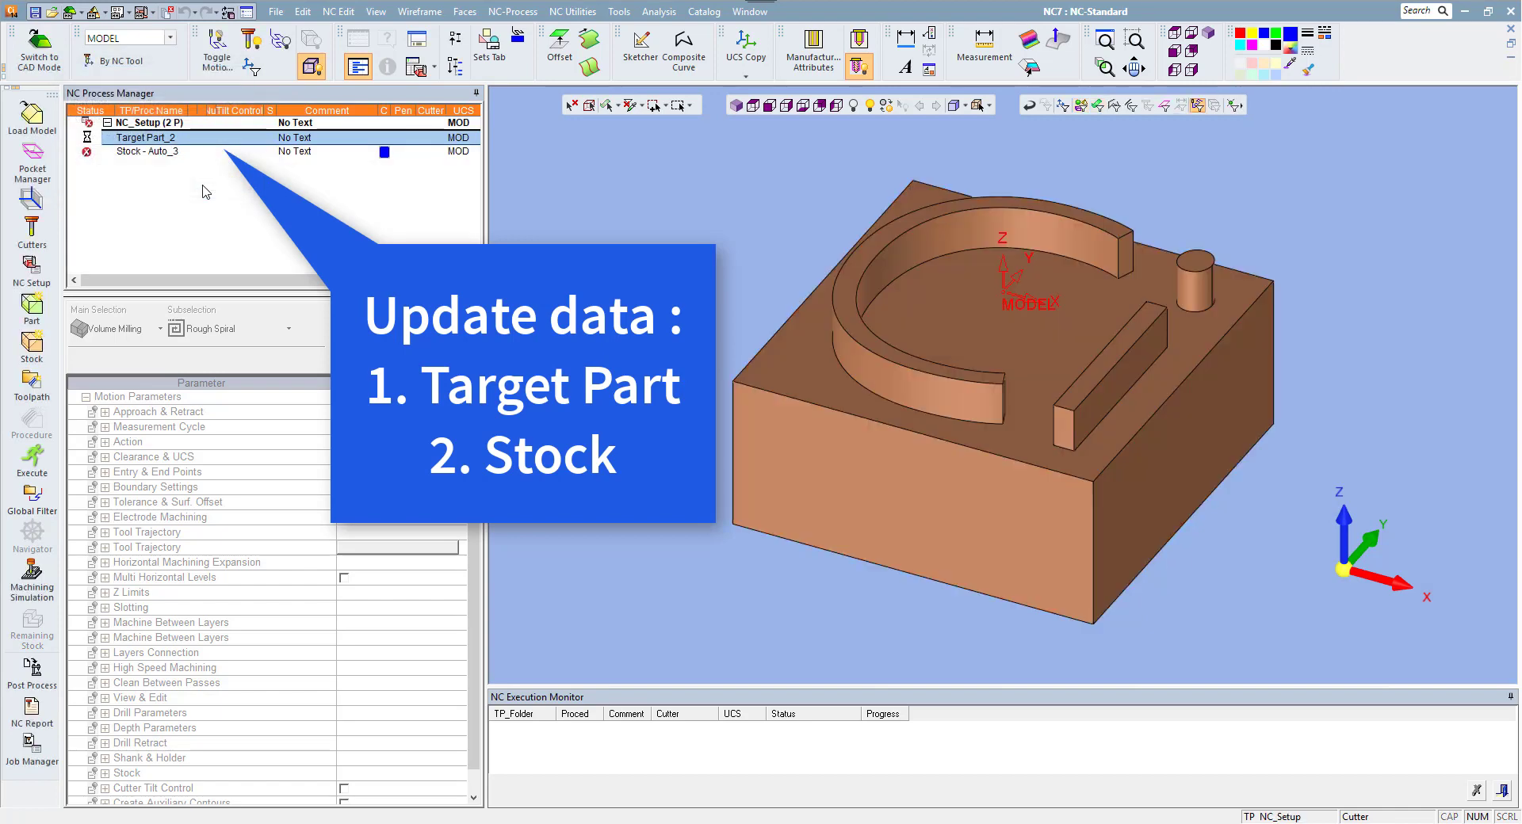
{"action": "double_click", "coordinate": [160, 151]}
{"action": "double_click", "coordinate": [204, 323]}
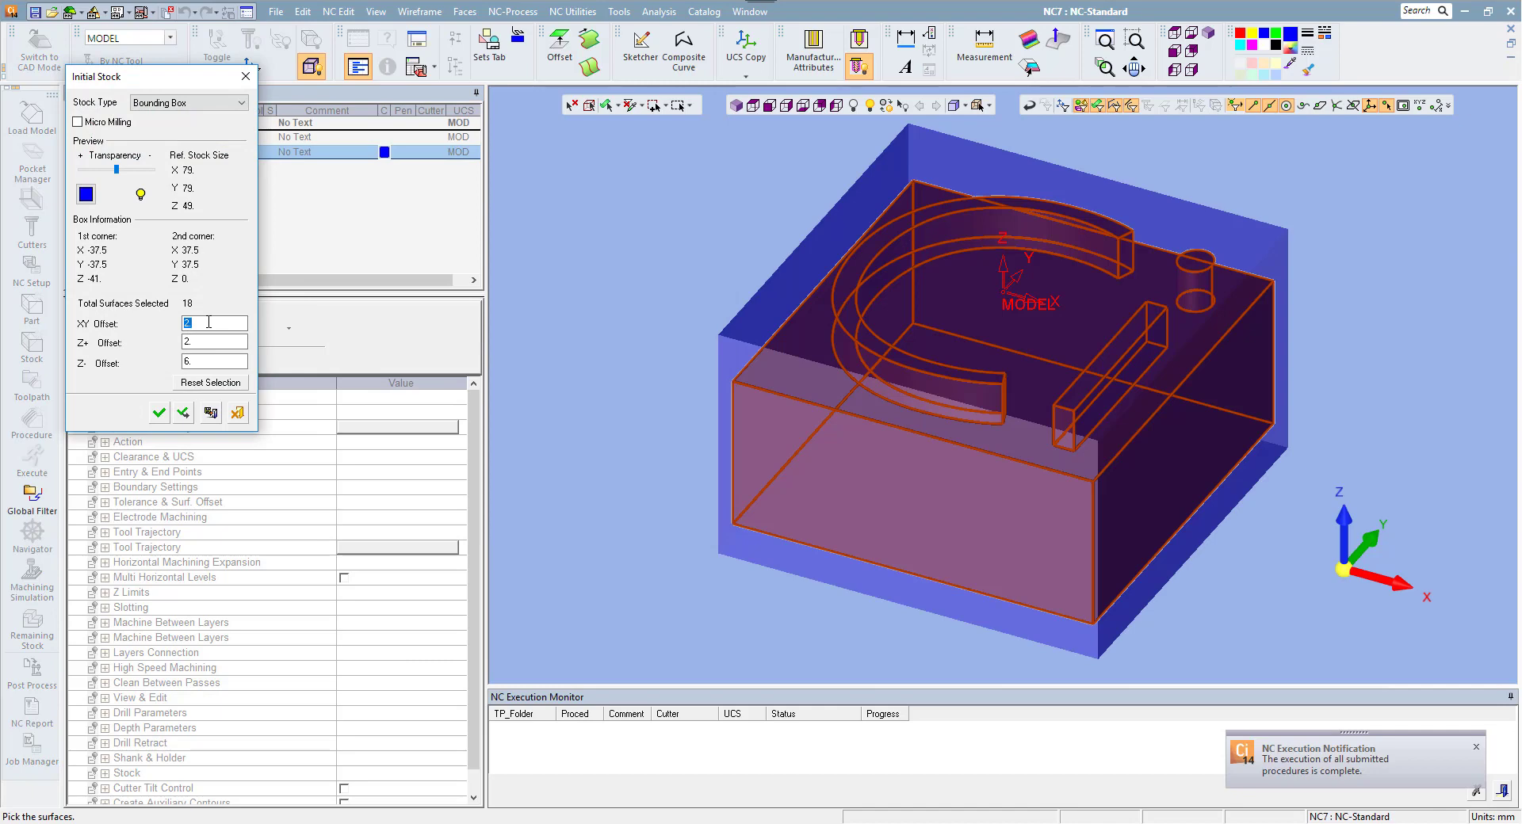
{"action": "type", "text": "0."}
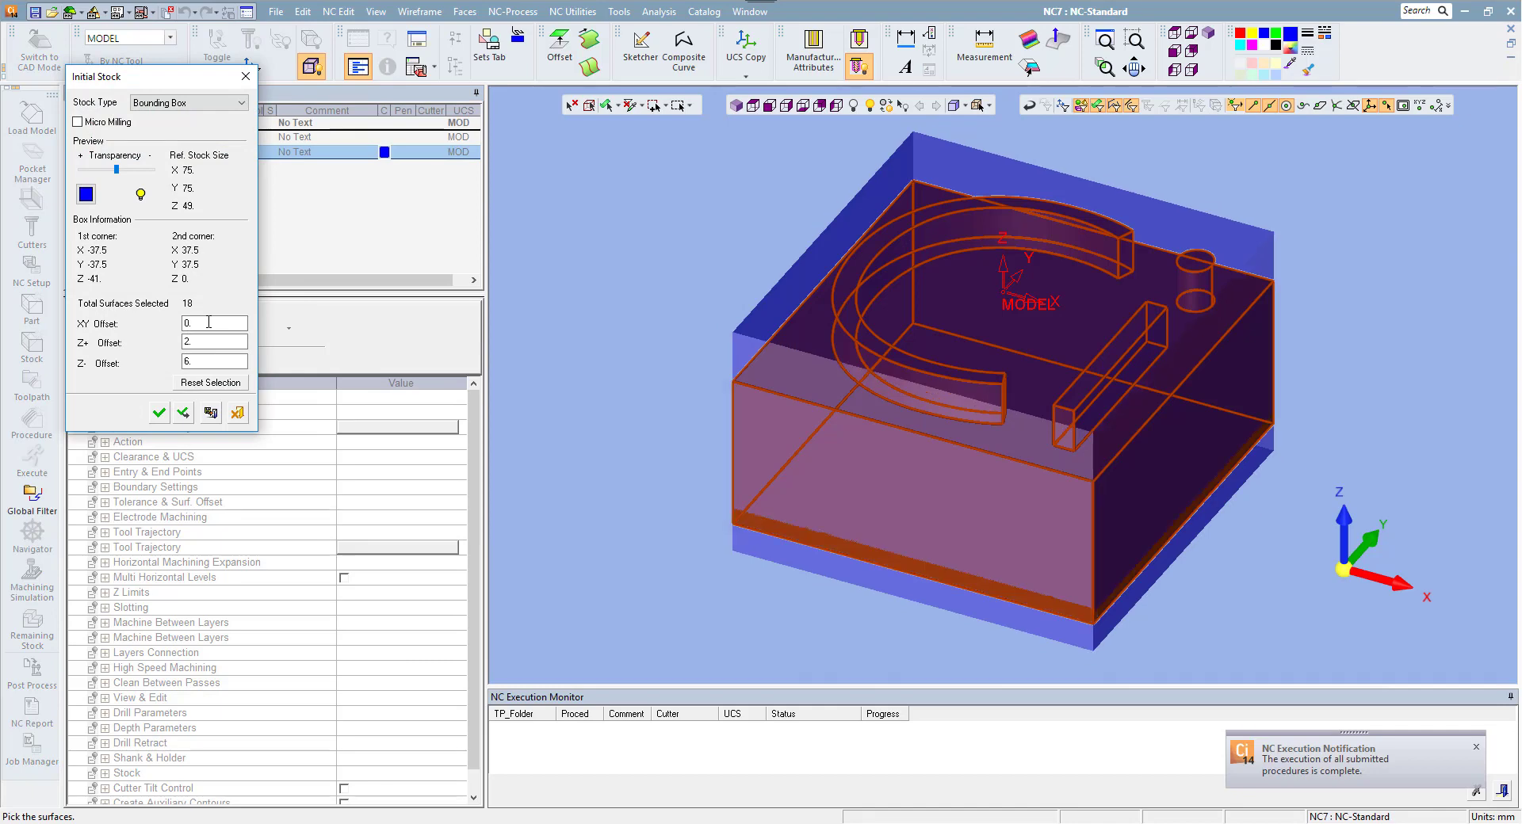
{"action": "double_click", "coordinate": [210, 342]}
{"action": "type", "text": "0."}
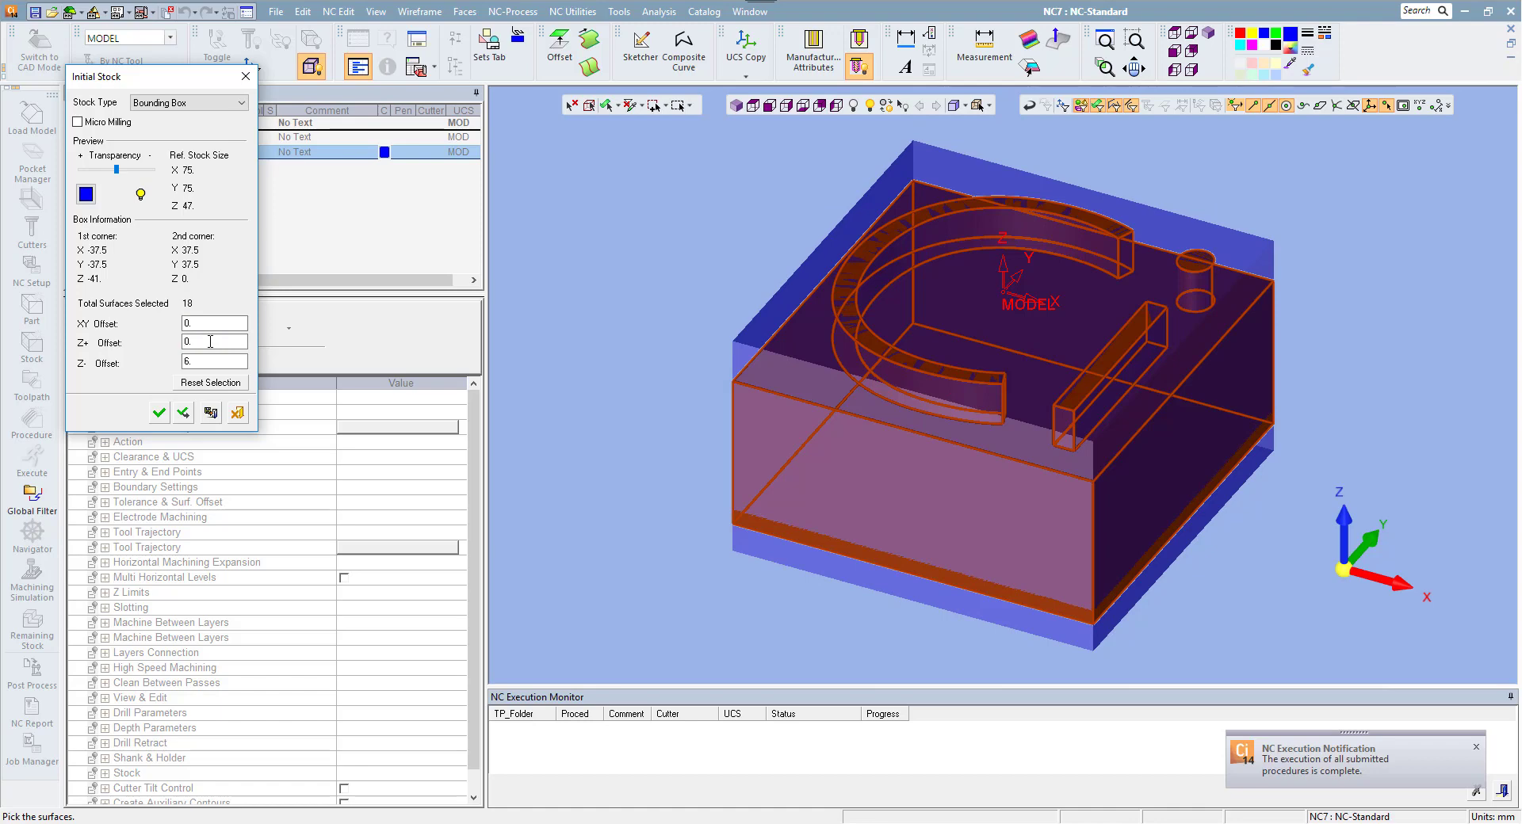
{"action": "left_click", "coordinate": [162, 412]}
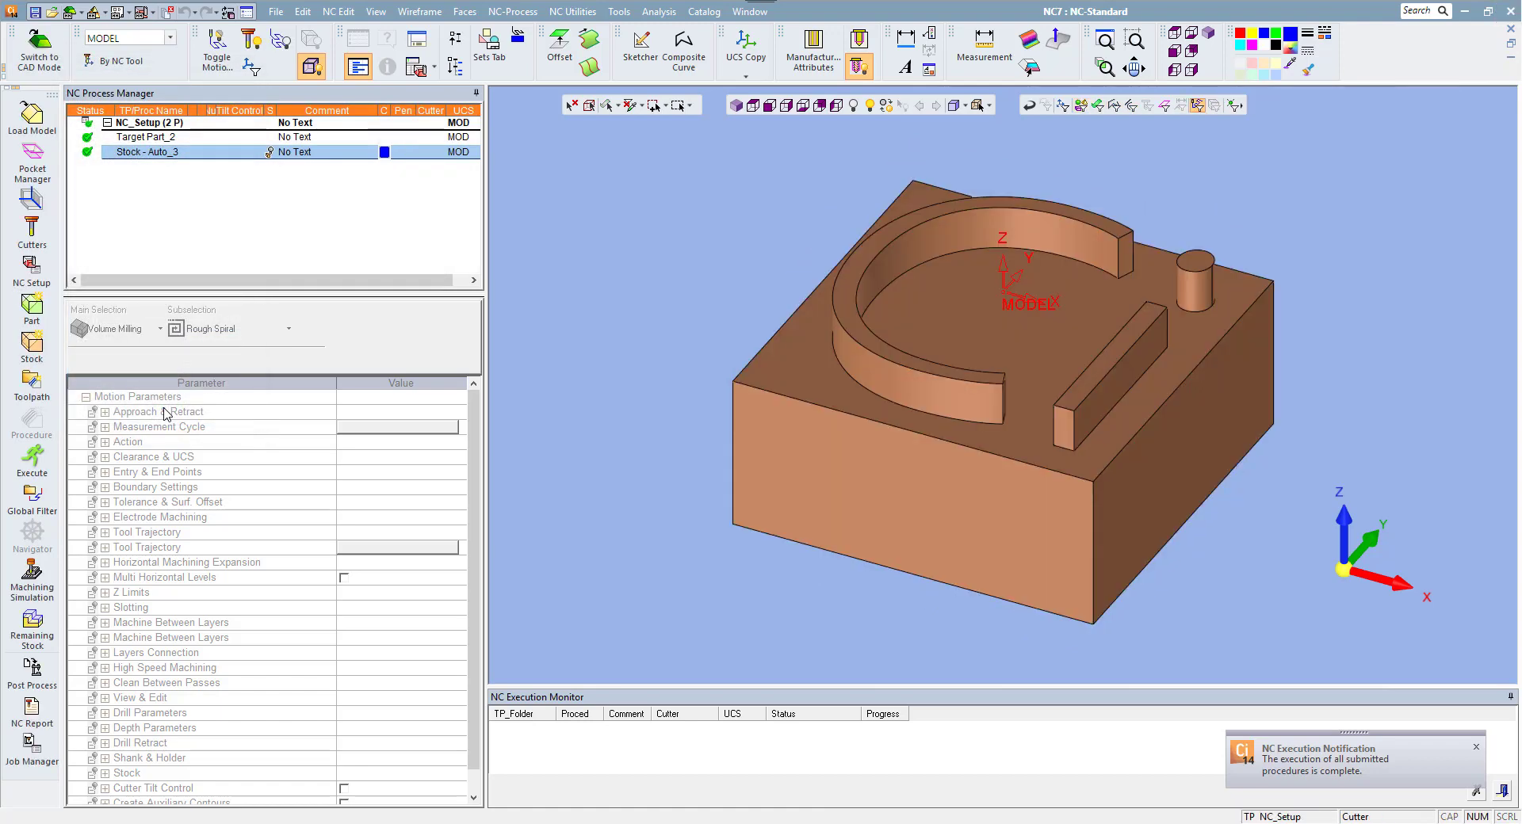
- Create the 3 Axis toolpath folder TP_MODEL with Z clearance 50 and start a 2.5 Axes Volumill Pocket procedure in it
{"action": "left_click", "coordinate": [32, 382]}
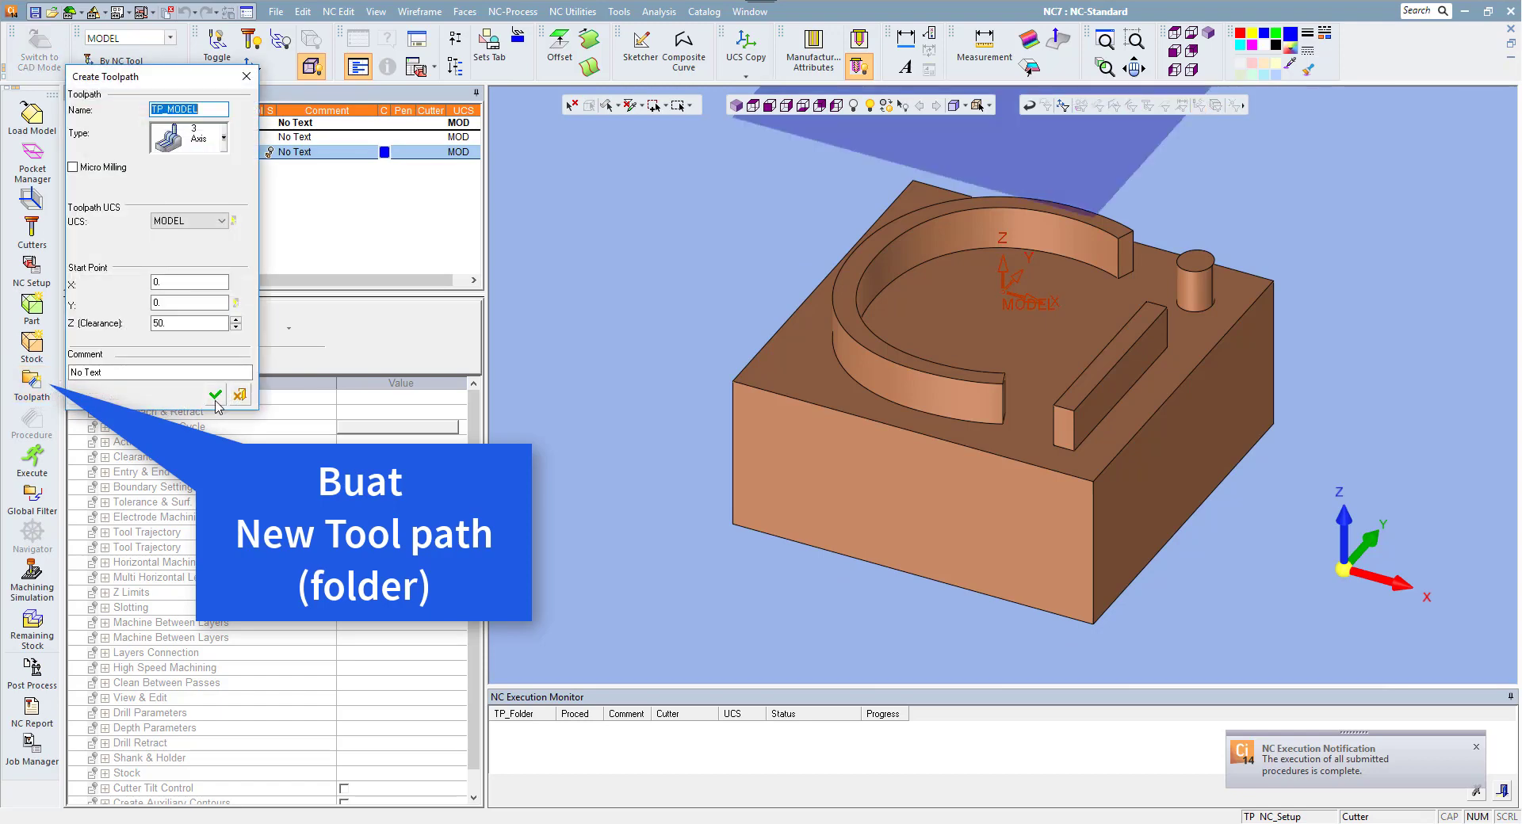
{"action": "left_click", "coordinate": [215, 398]}
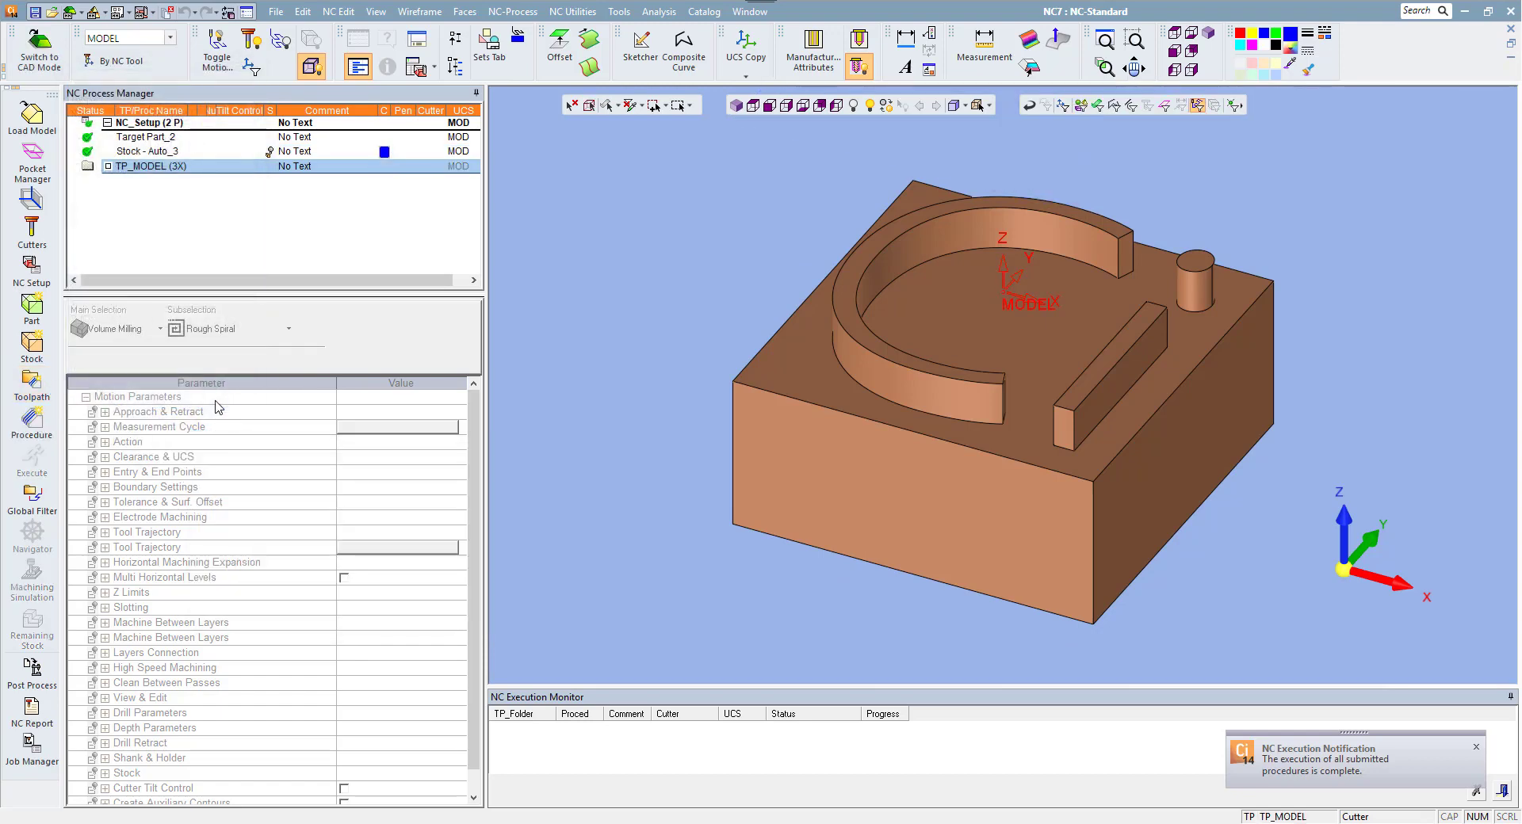
{"action": "left_click", "coordinate": [48, 420]}
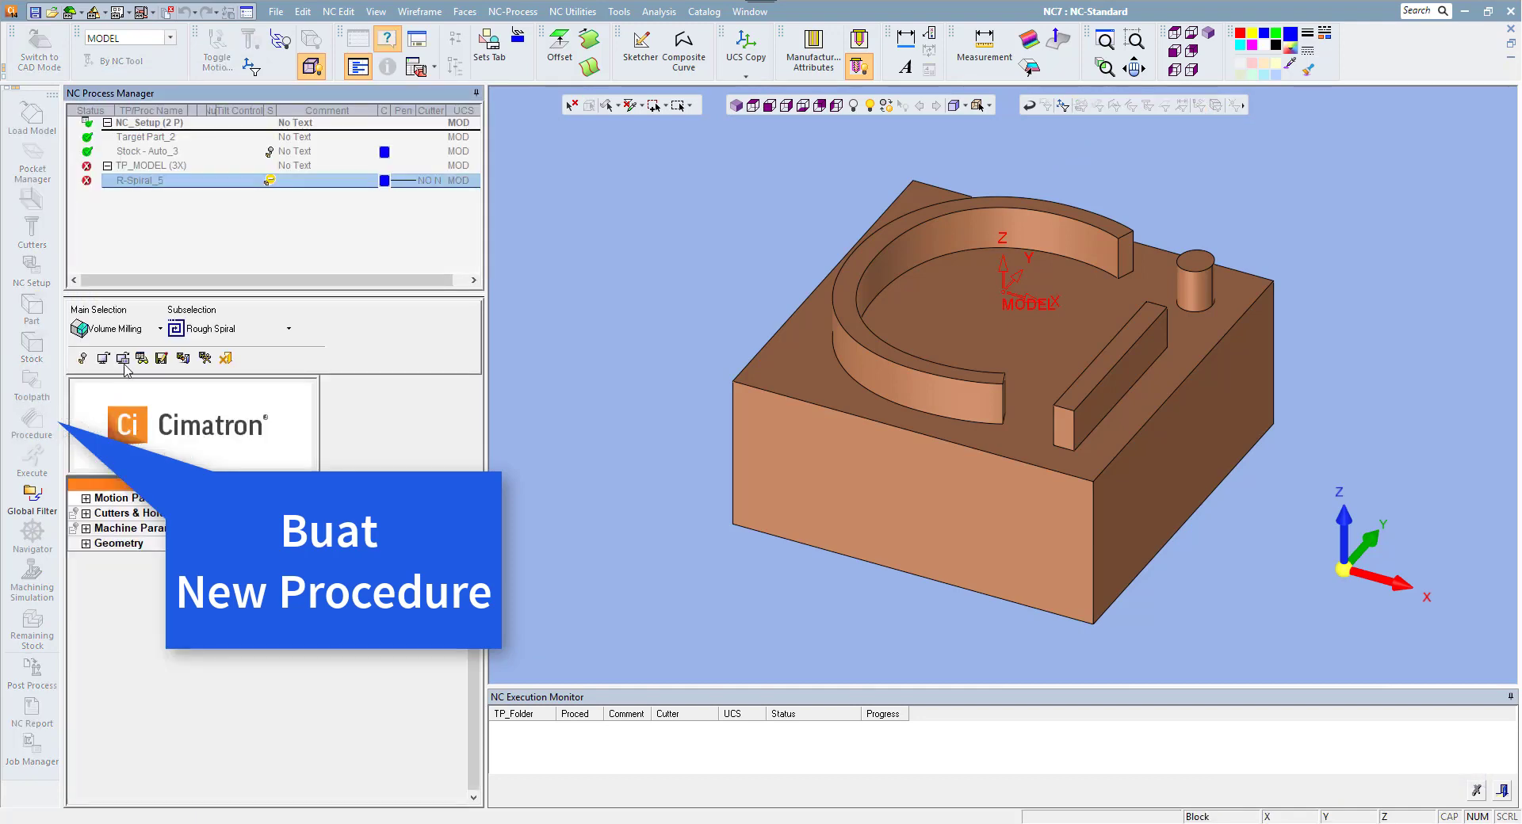
{"action": "left_click", "coordinate": [151, 329]}
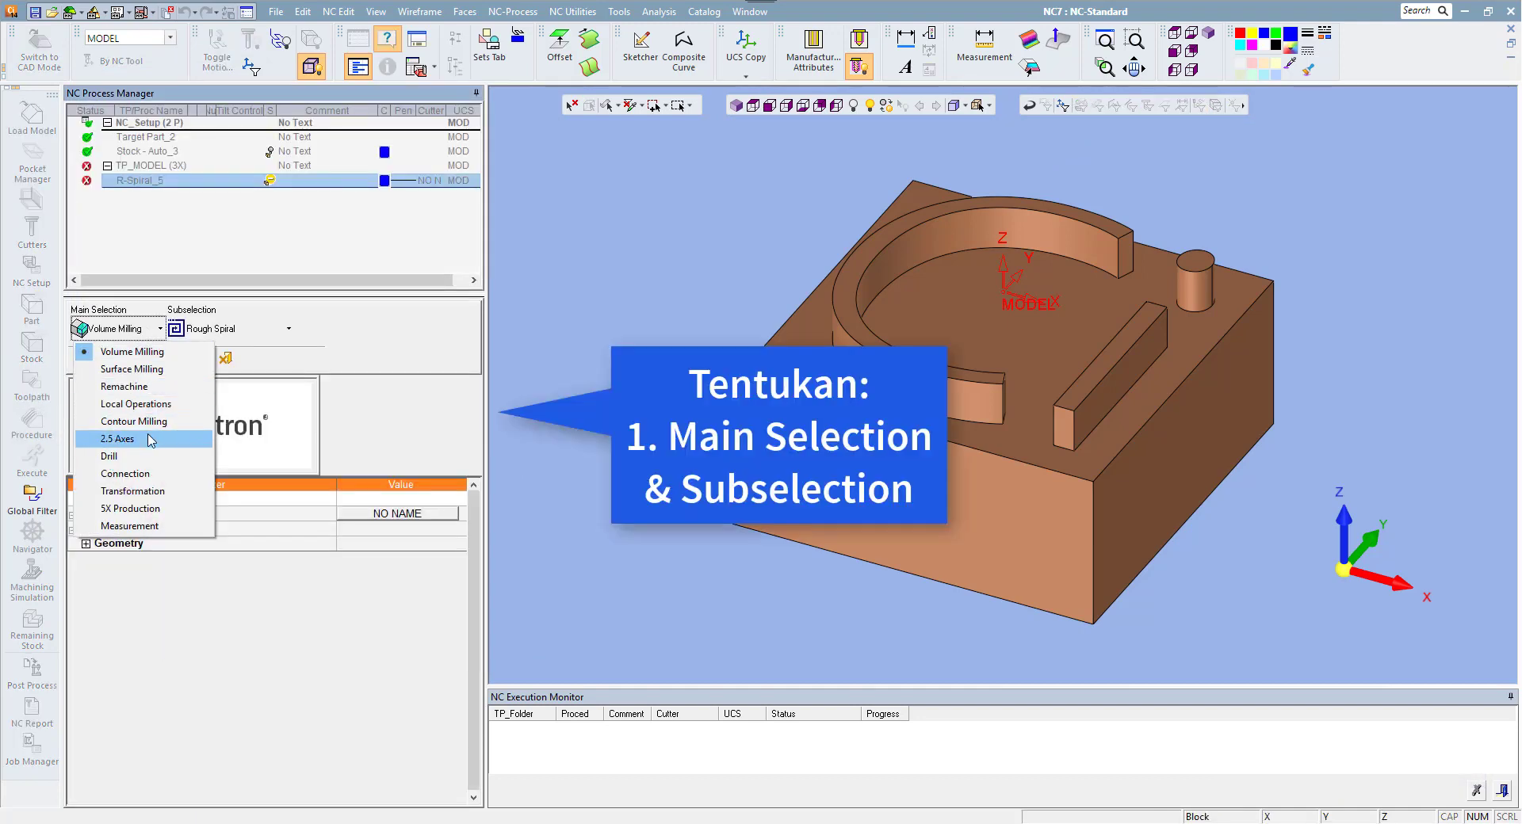
{"action": "left_click", "coordinate": [151, 439]}
{"action": "left_click", "coordinate": [275, 330]}
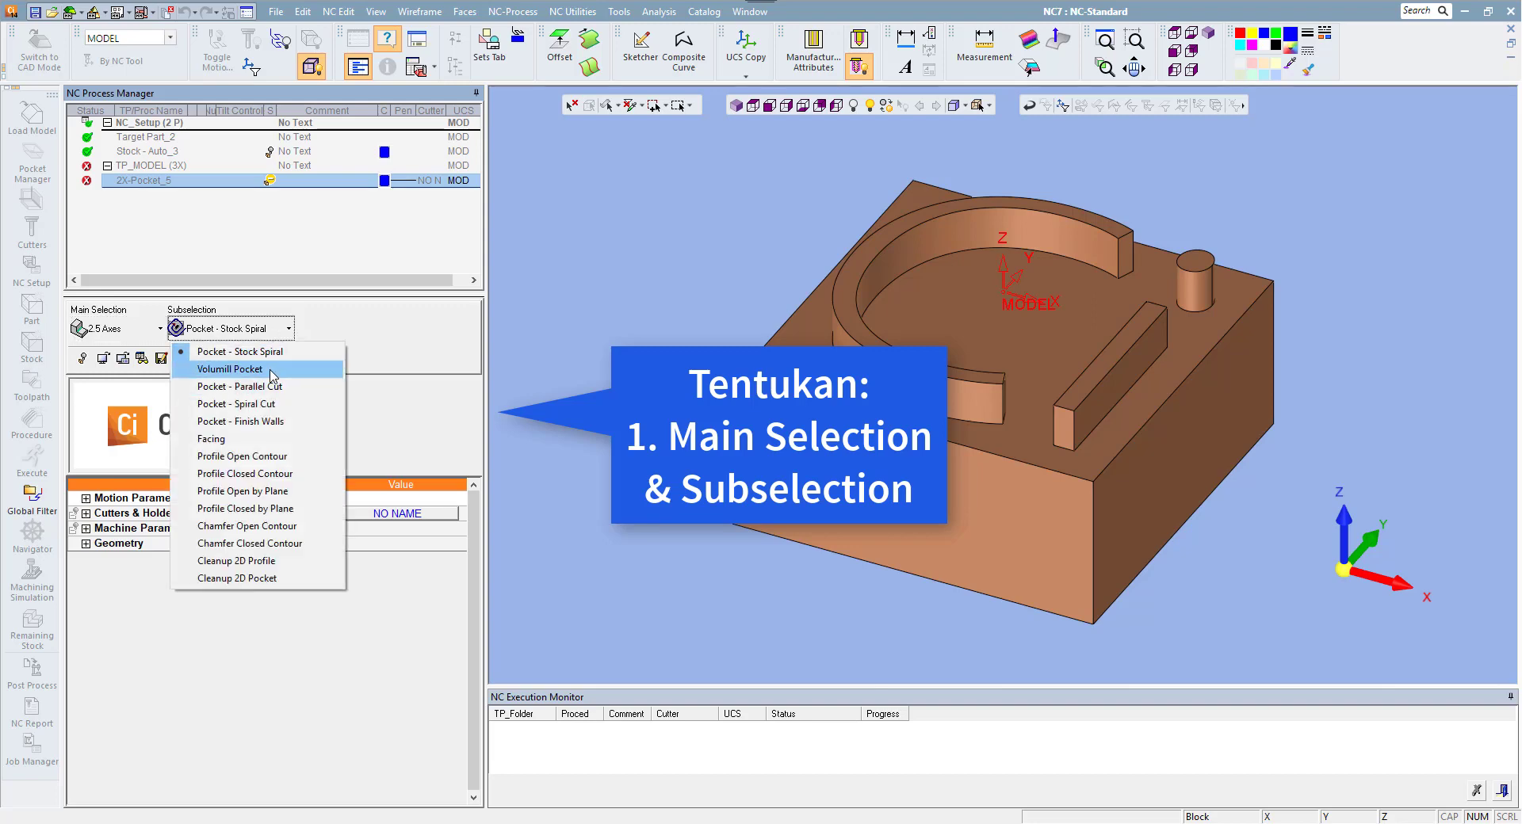
{"action": "left_click", "coordinate": [230, 370]}
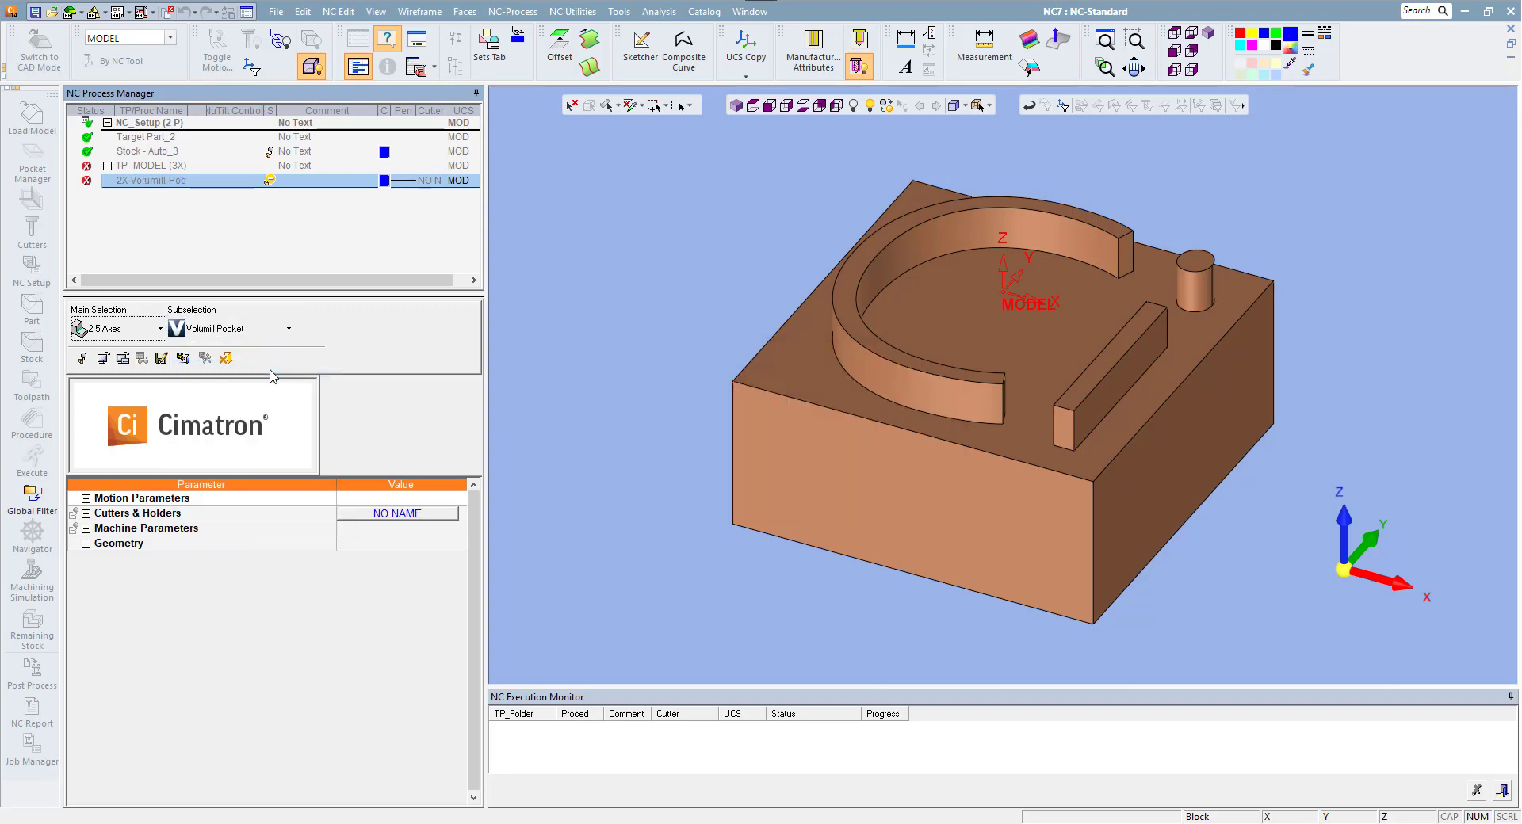
- Define the part contours from the top faces of the curved wall, the straight rib and the cylindrical boss
{"action": "left_click", "coordinate": [87, 544]}
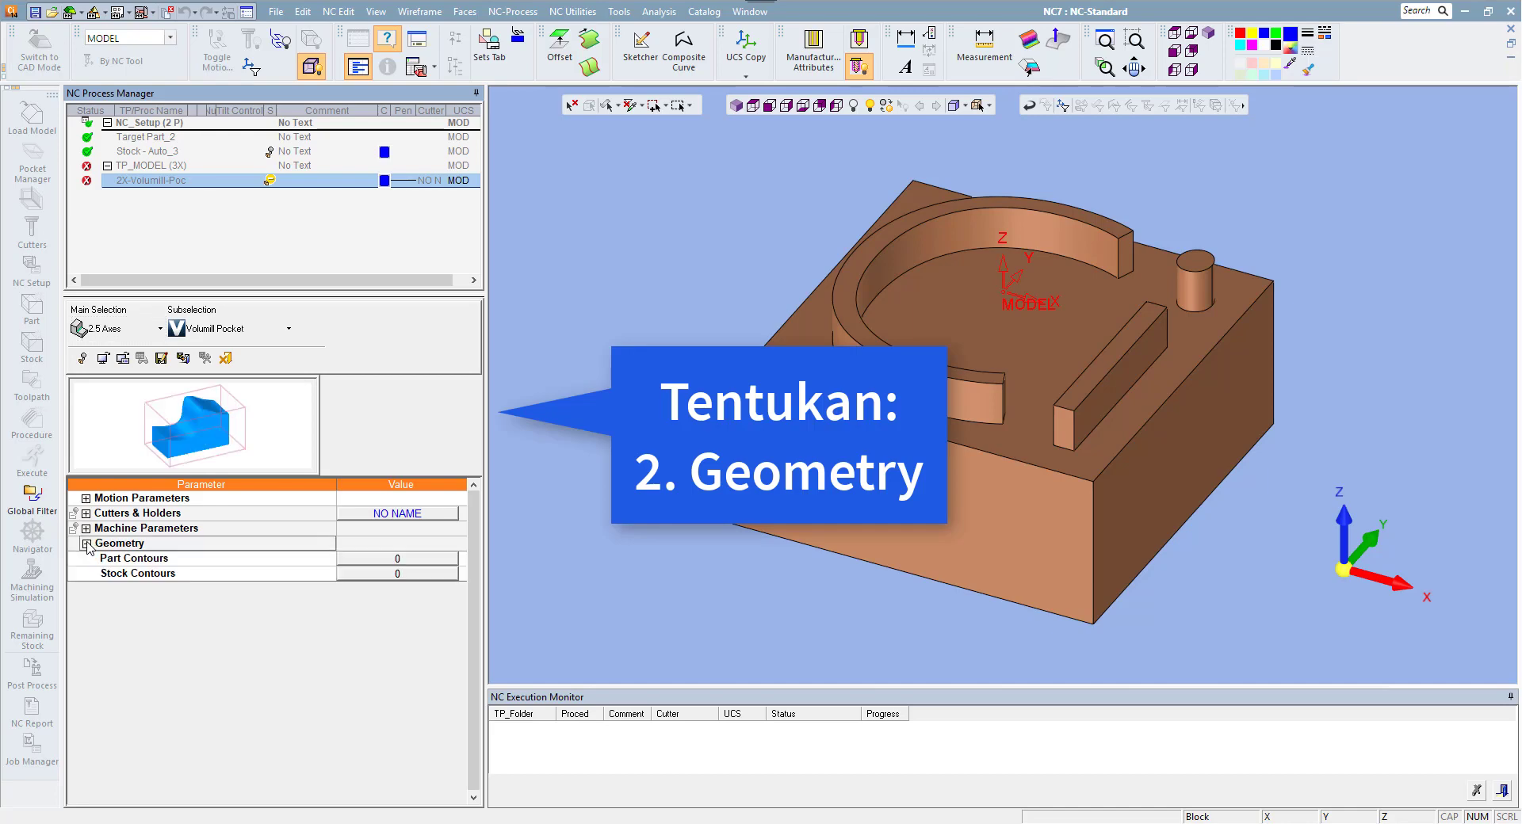
{"action": "left_click", "coordinate": [397, 559]}
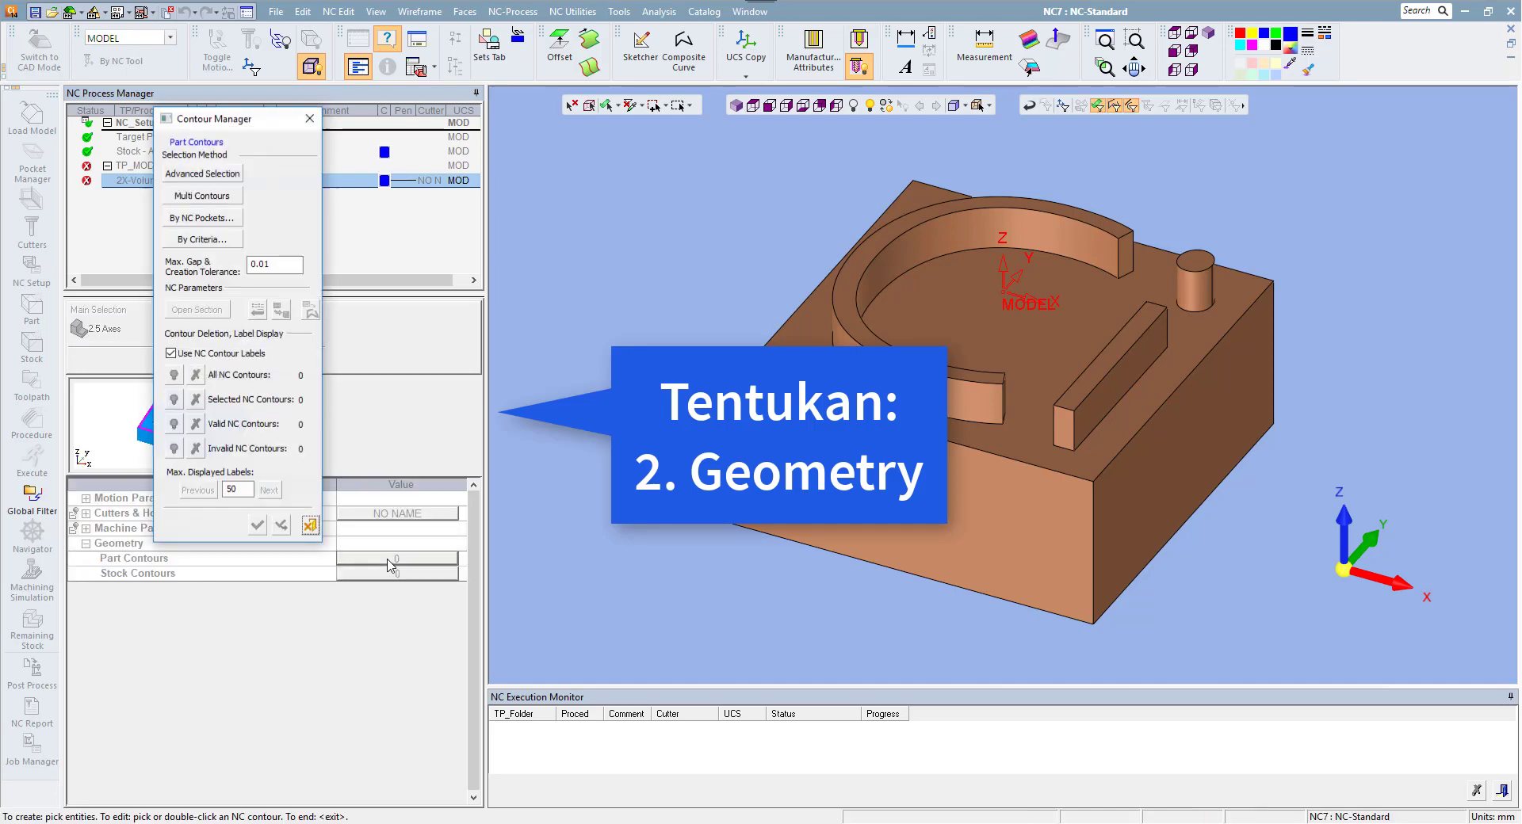
{"action": "left_click", "coordinate": [850, 292]}
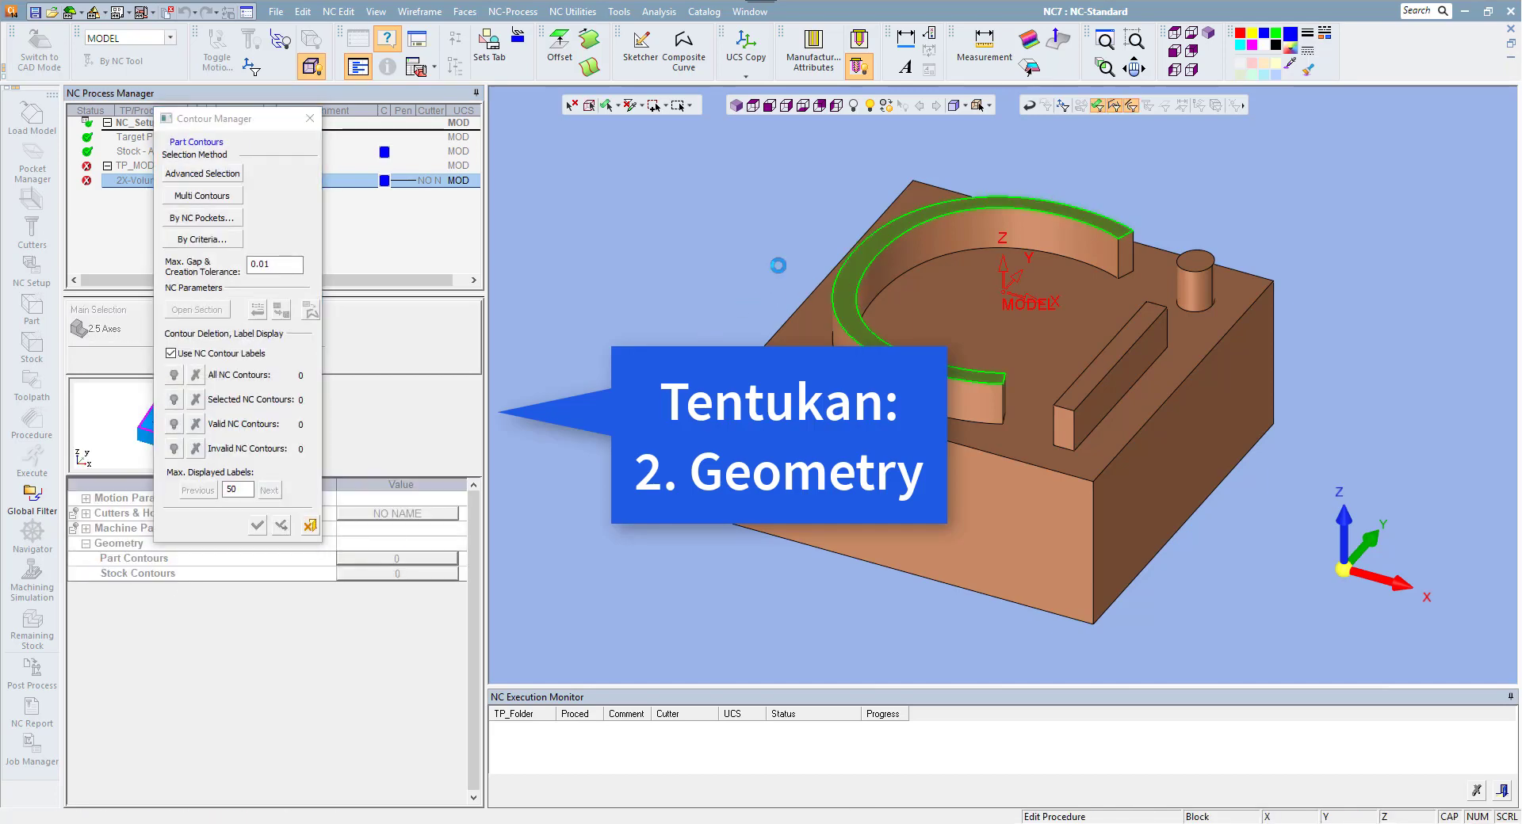
{"action": "middle_click", "coordinate": [656, 172]}
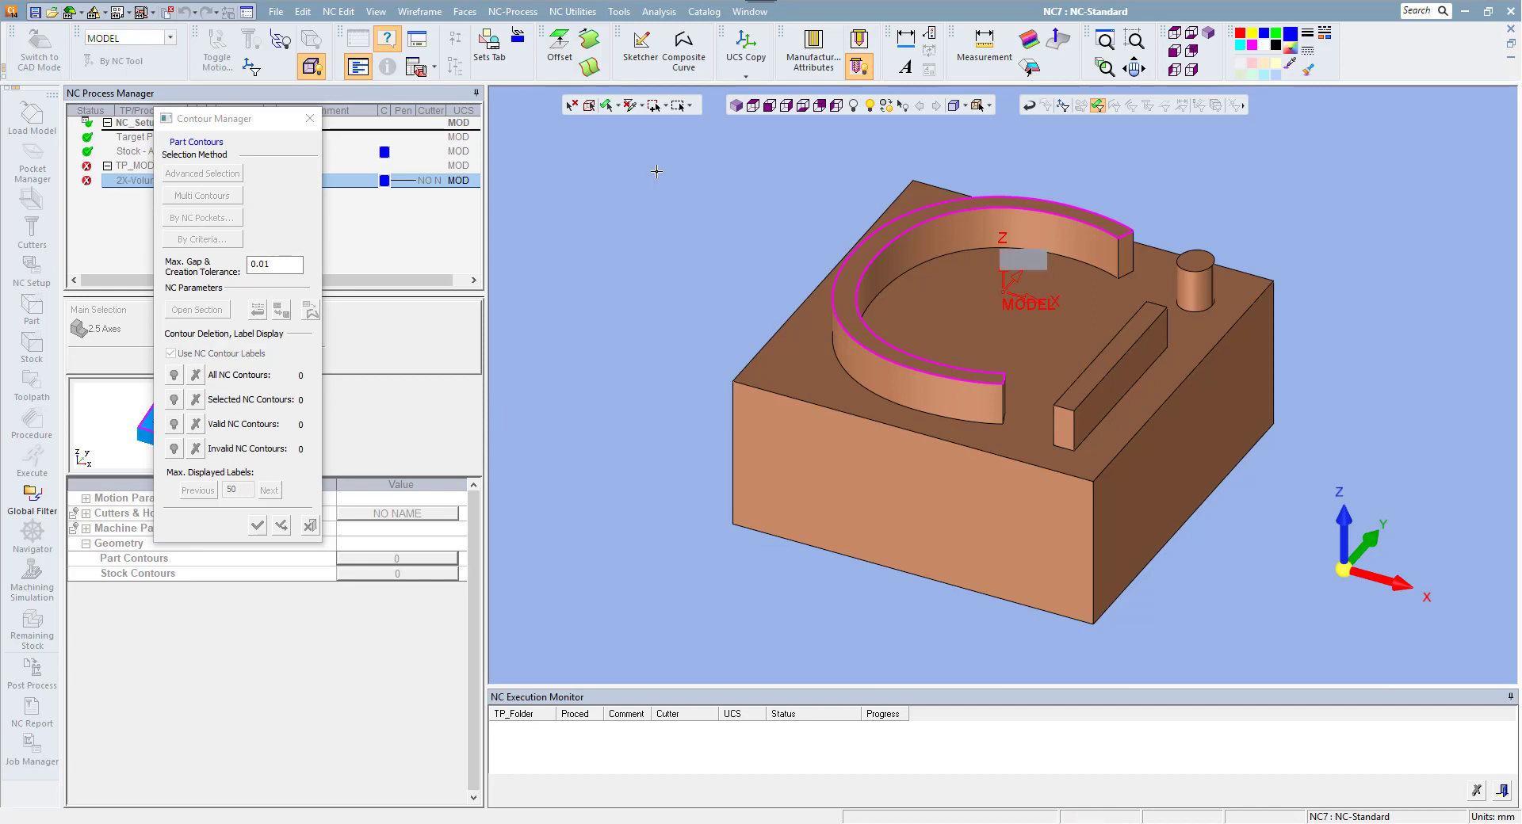
{"action": "left_click", "coordinate": [1107, 358]}
{"action": "middle_click", "coordinate": [1122, 292]}
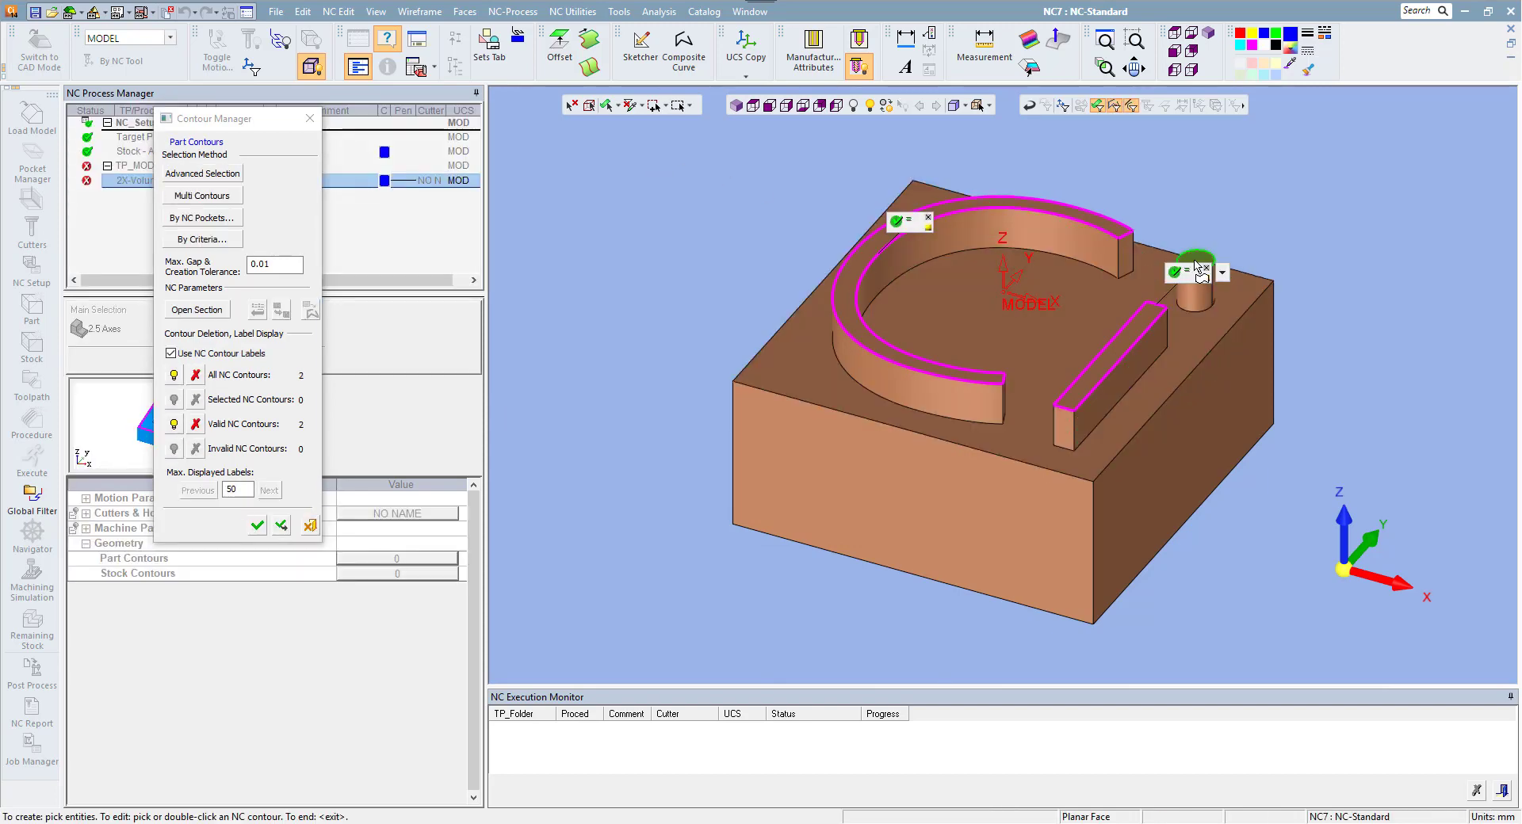
{"action": "left_click", "coordinate": [1200, 269]}
{"action": "middle_click", "coordinate": [1238, 190]}
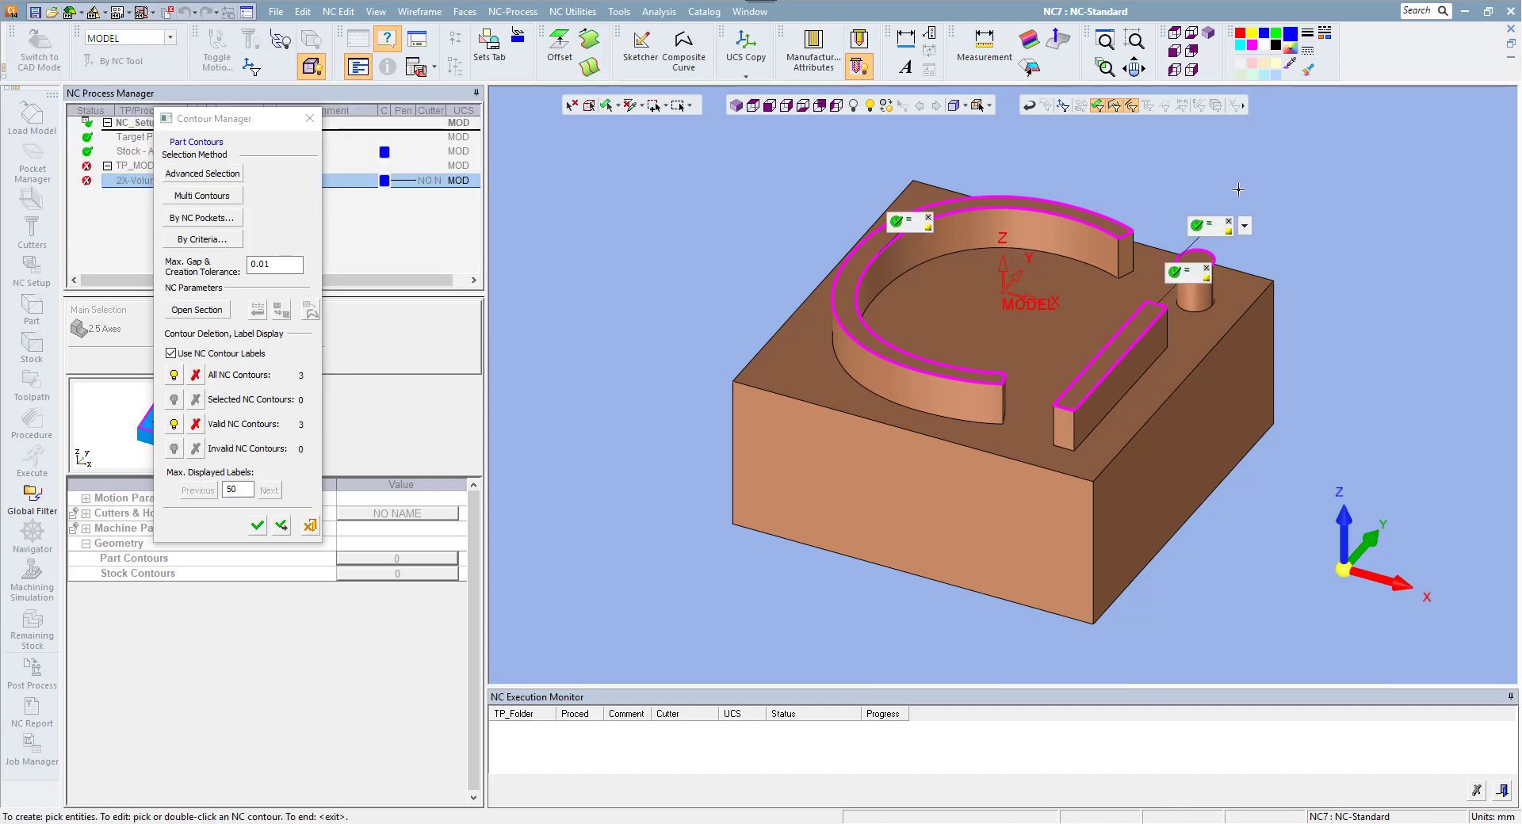
{"action": "left_click", "coordinate": [264, 526]}
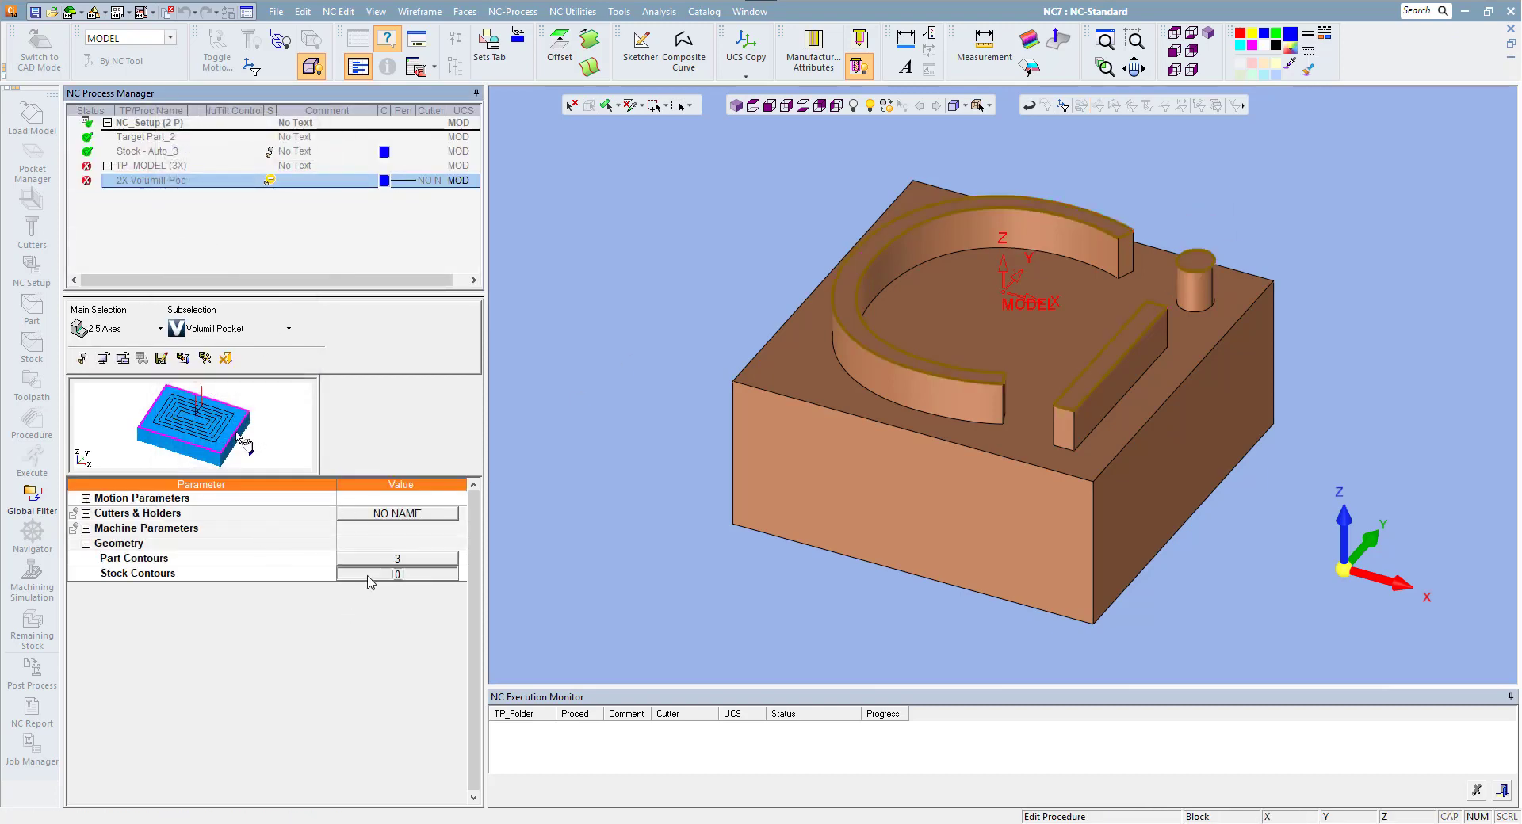
- Define the stock contour from the block's large upper face around the raised features
{"action": "left_click", "coordinate": [367, 577]}
{"action": "left_click", "coordinate": [772, 378]}
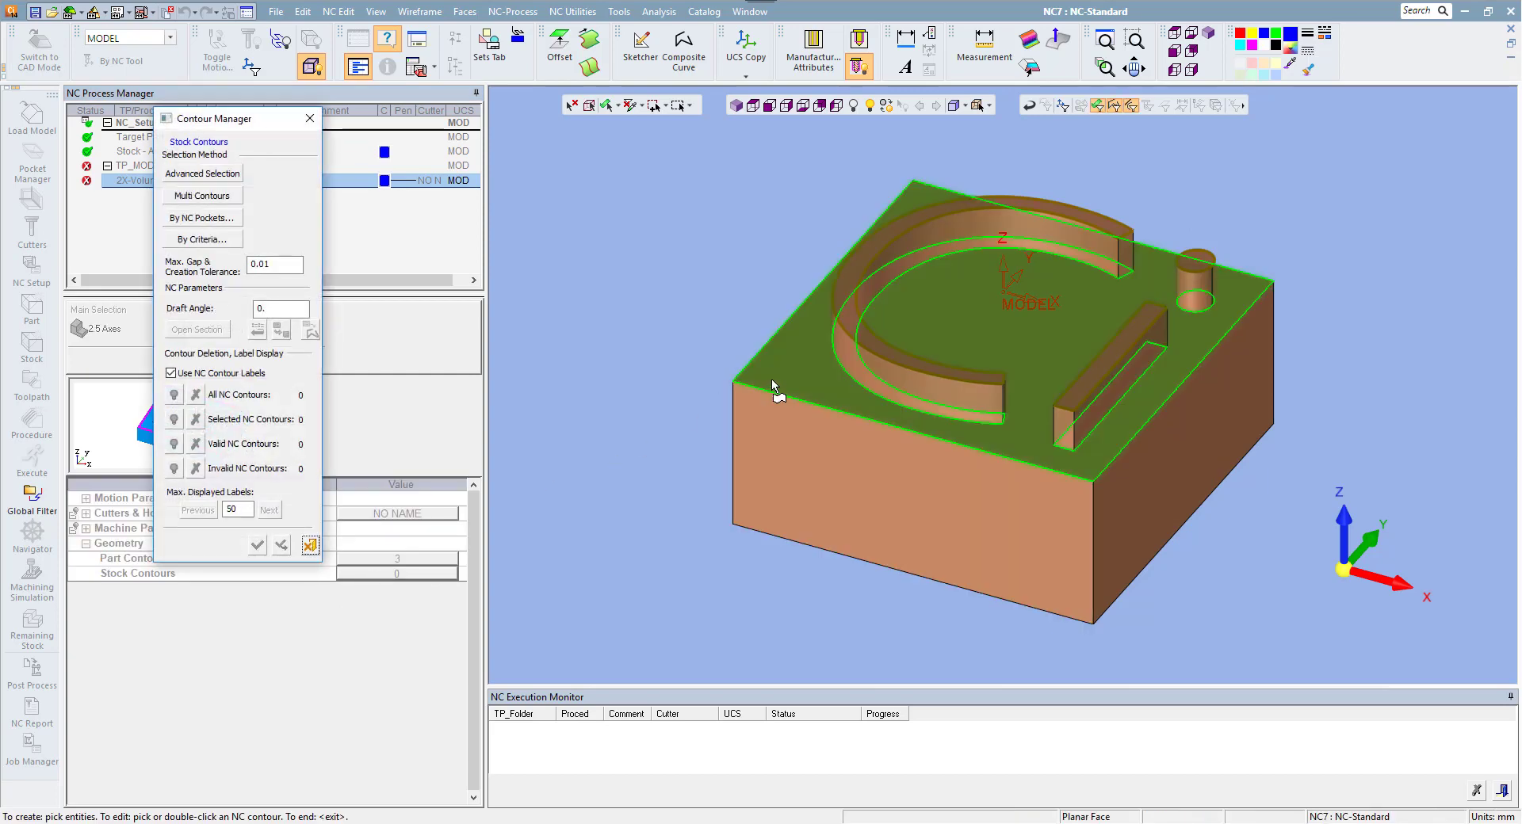
{"action": "middle_click", "coordinate": [689, 303]}
{"action": "middle_click", "coordinate": [690, 303]}
{"action": "middle_click", "coordinate": [689, 303]}
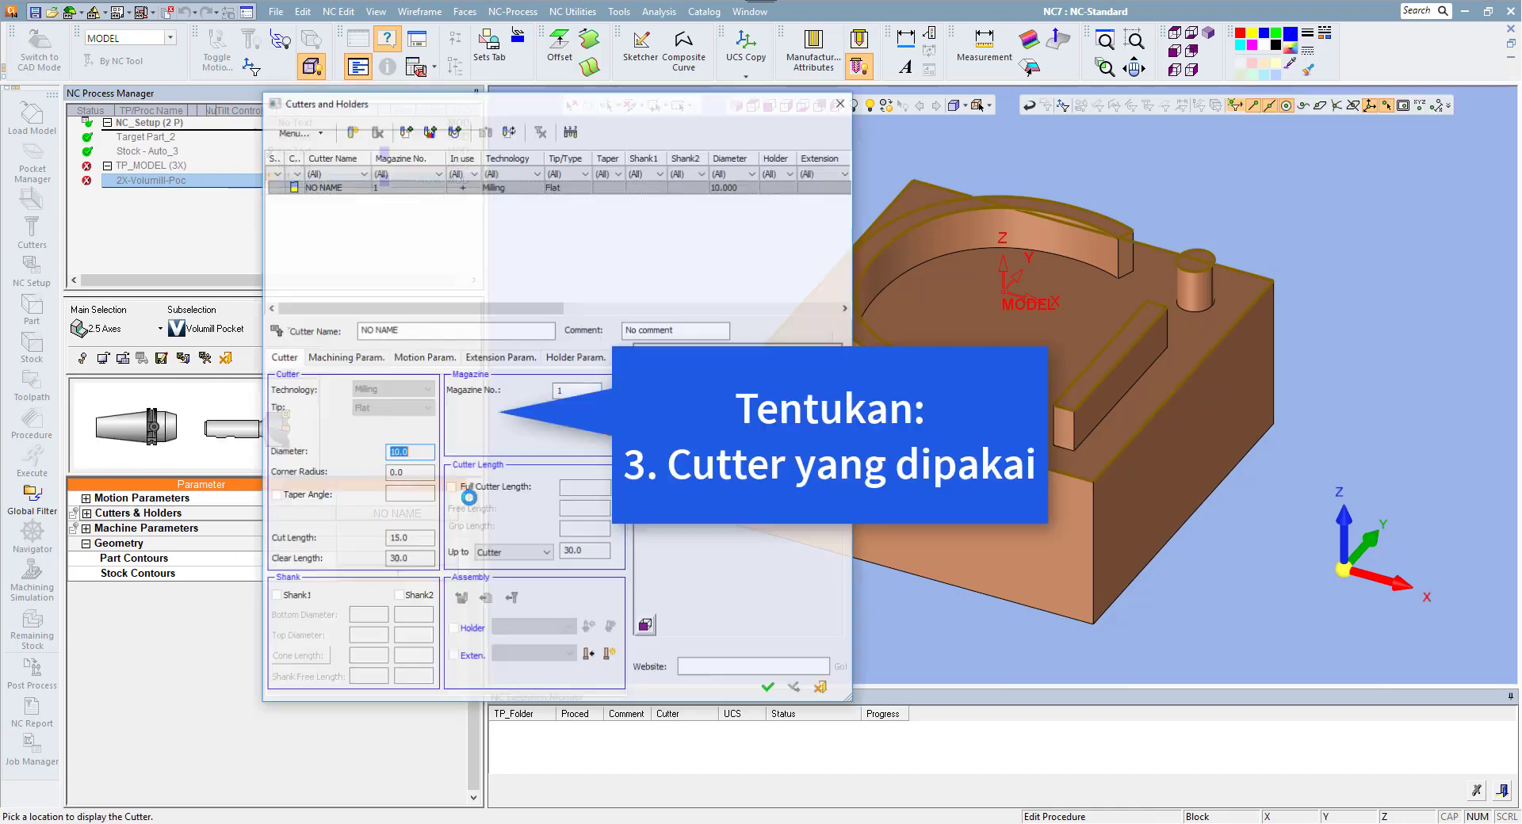
- Add the flat milling cutter EM 6_EXTENSION_A from the Type A collection to the procedure's cutters
{"action": "left_click", "coordinate": [466, 507]}
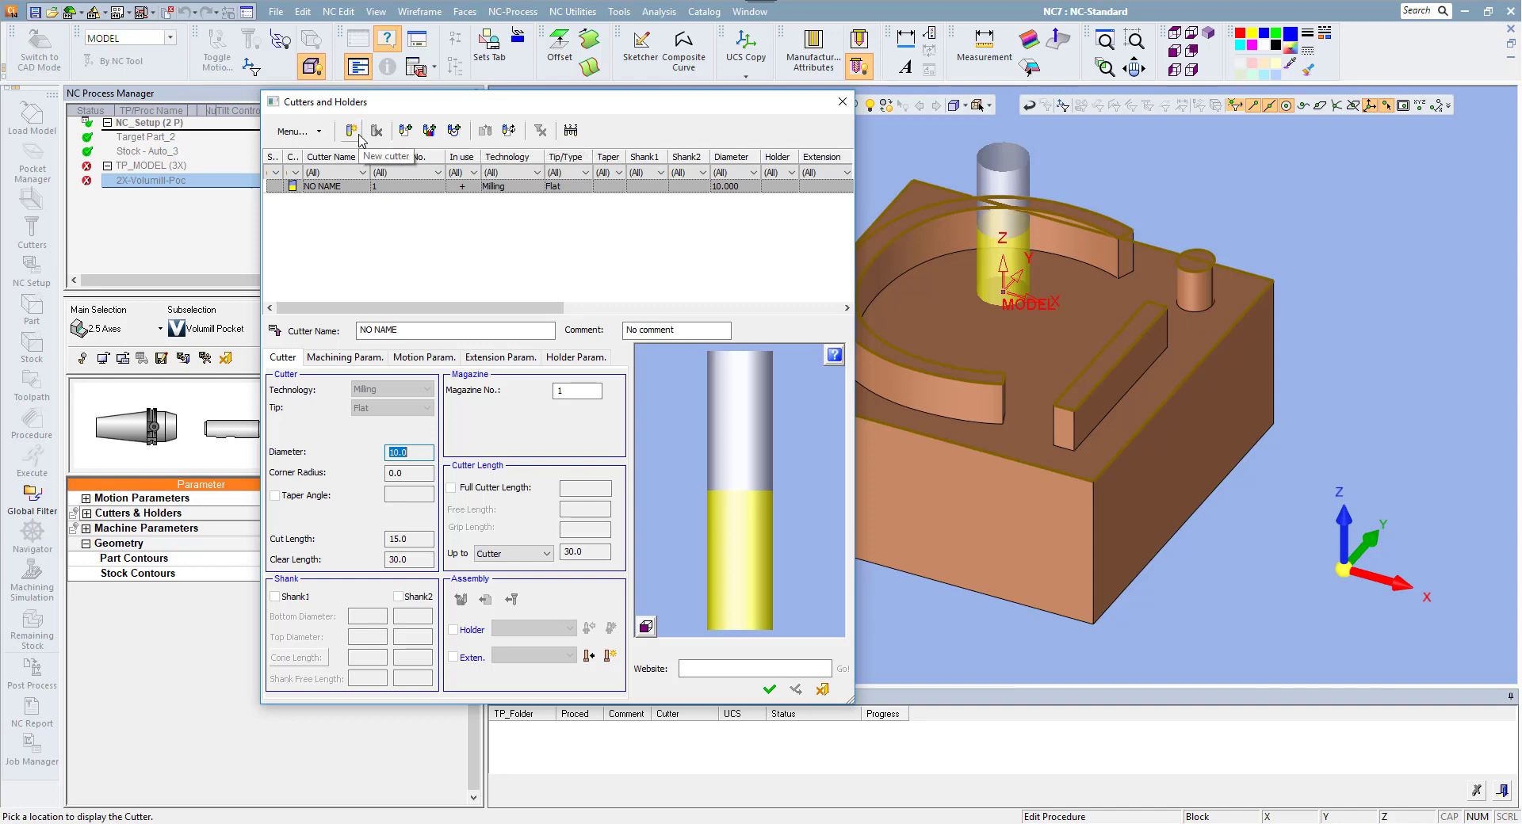
{"action": "left_click", "coordinate": [432, 134]}
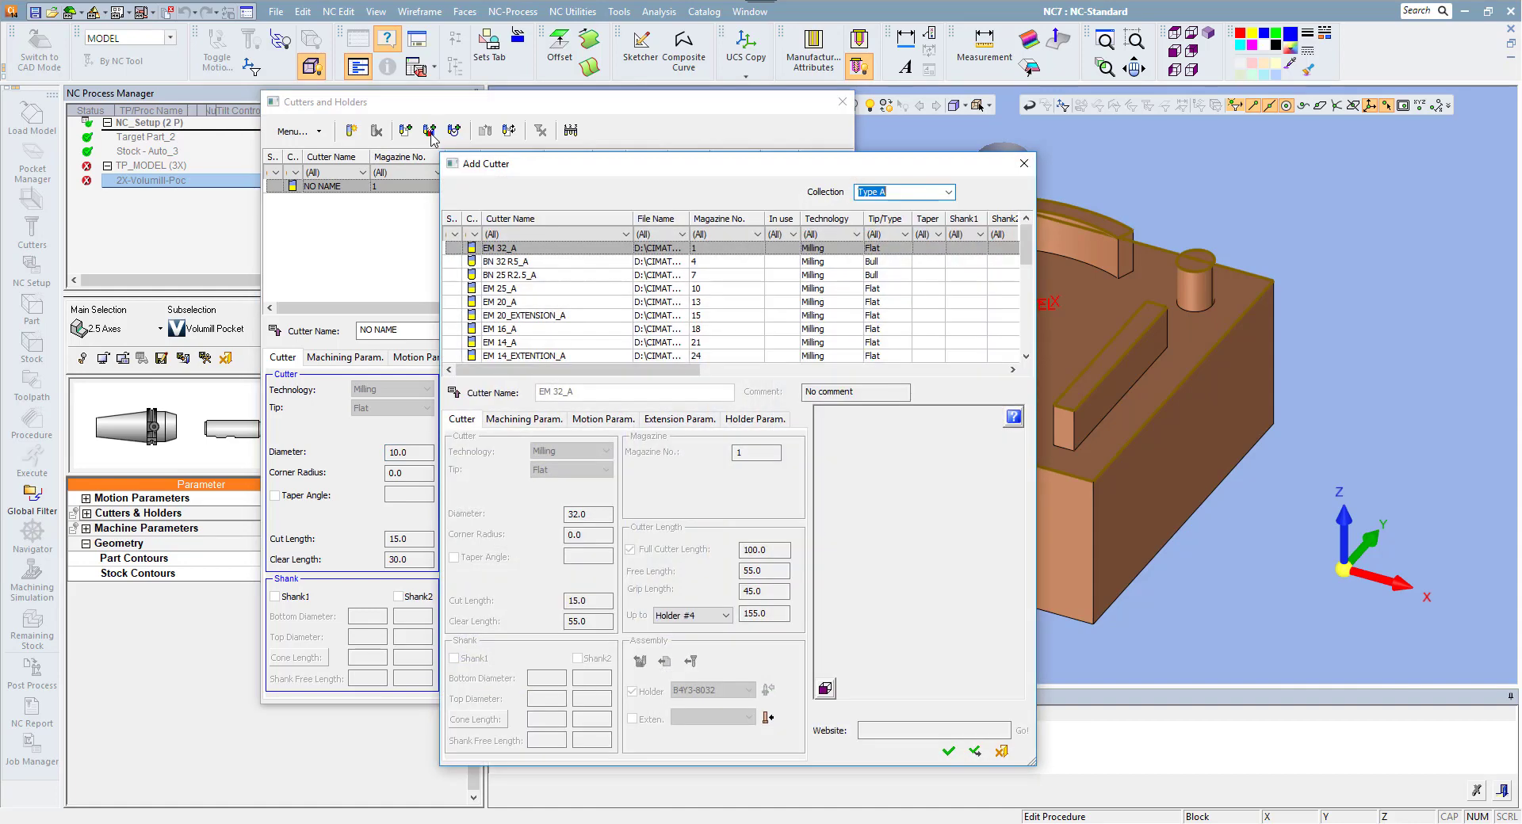
{"action": "scroll", "coordinate": [554, 315], "scroll_direction": "down", "scroll_amount": 4}
{"action": "scroll", "coordinate": [554, 315], "scroll_direction": "down", "scroll_amount": 2}
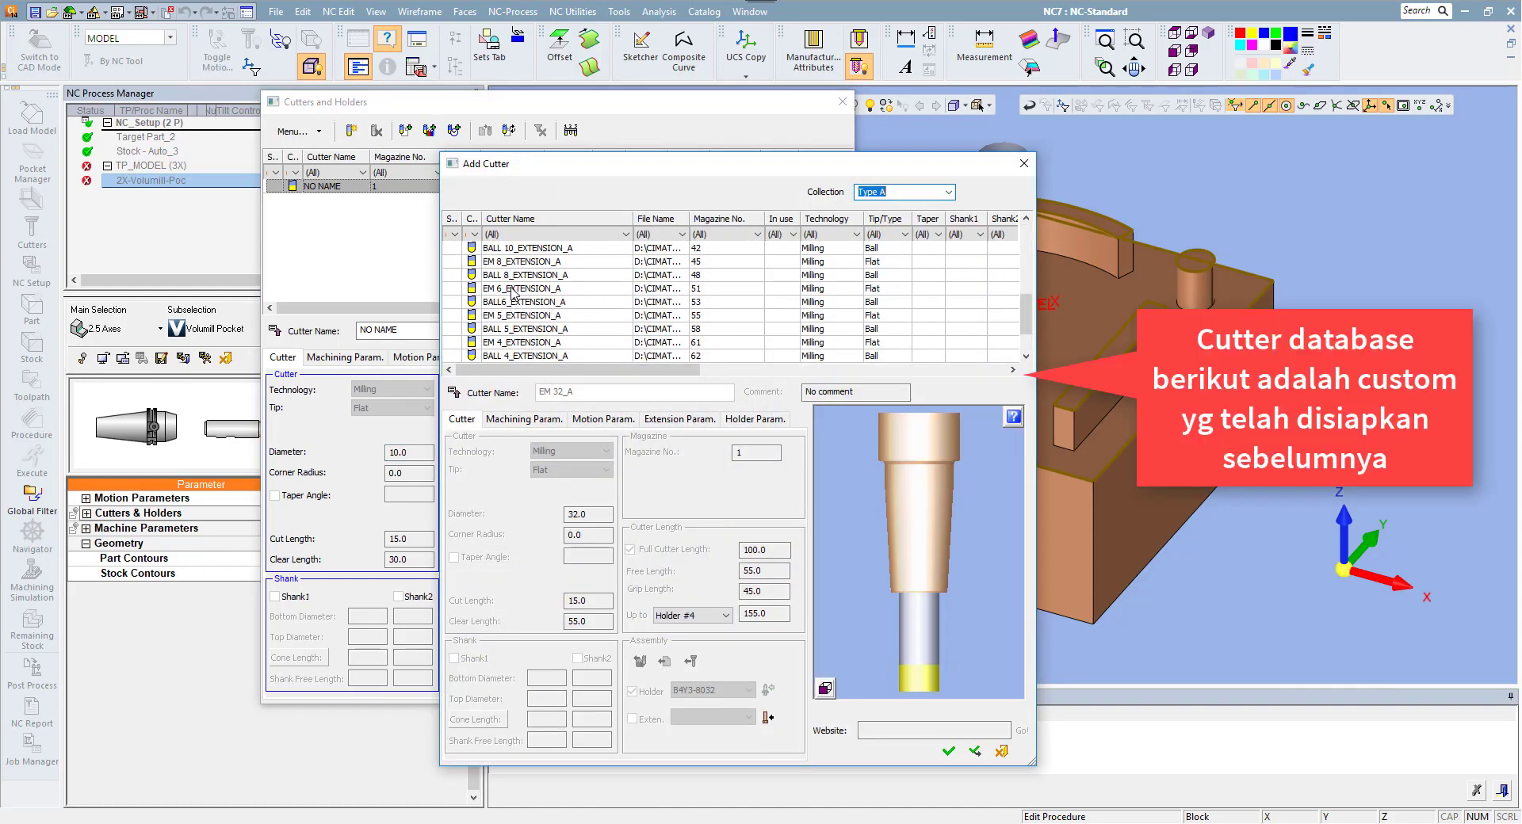
{"action": "left_click", "coordinate": [513, 290]}
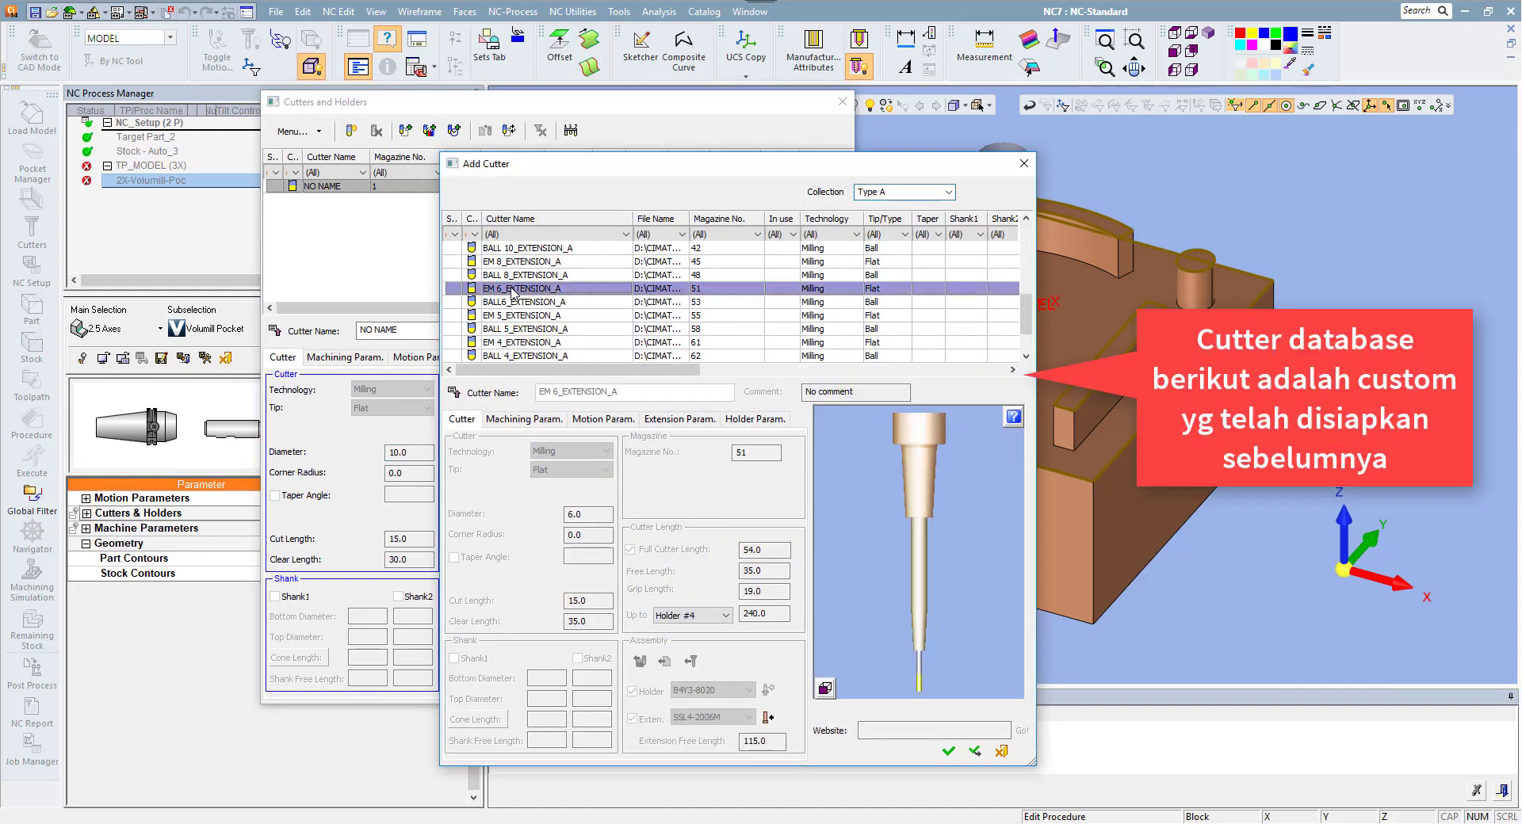
{"action": "left_click", "coordinate": [947, 753]}
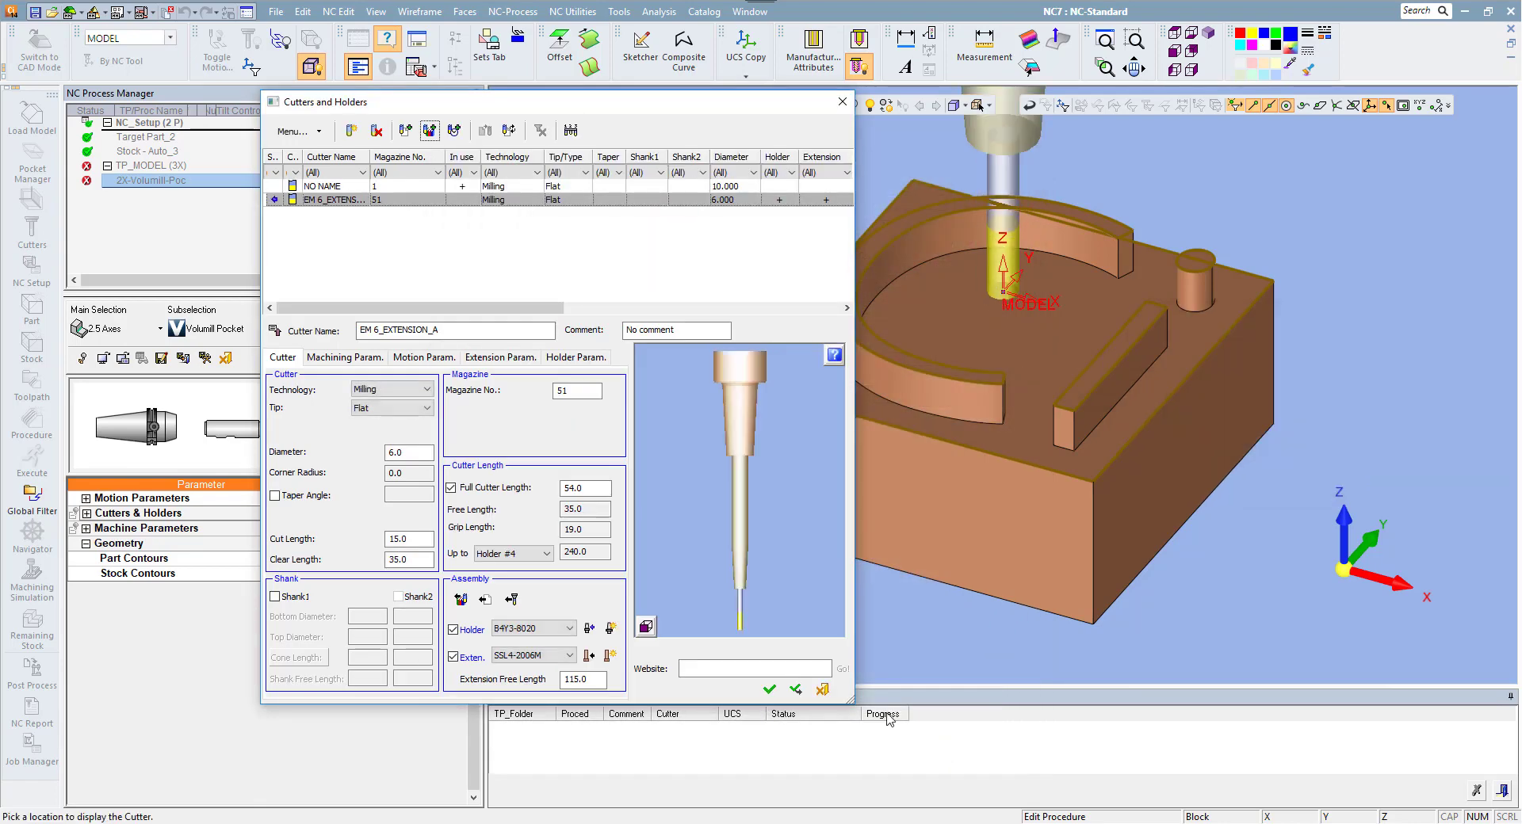
- Change the EM 6_EXTENSION_A cutter's number of teeth for a feed of 2122 mm/min and assign the cutter to the procedure
{"action": "left_click", "coordinate": [366, 358]}
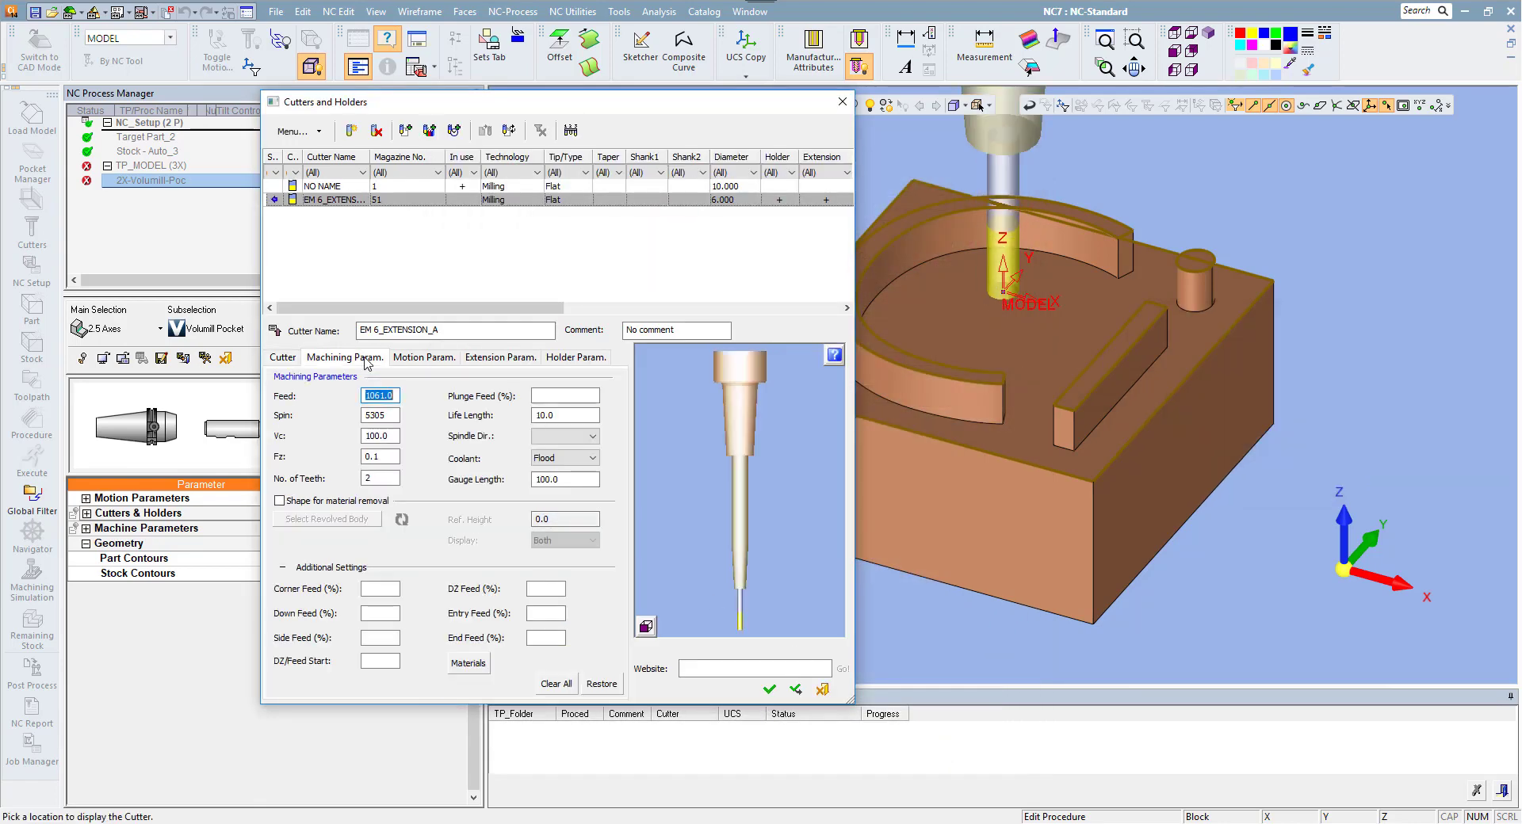
{"action": "left_click", "coordinate": [377, 480]}
{"action": "left_click", "coordinate": [768, 689]}
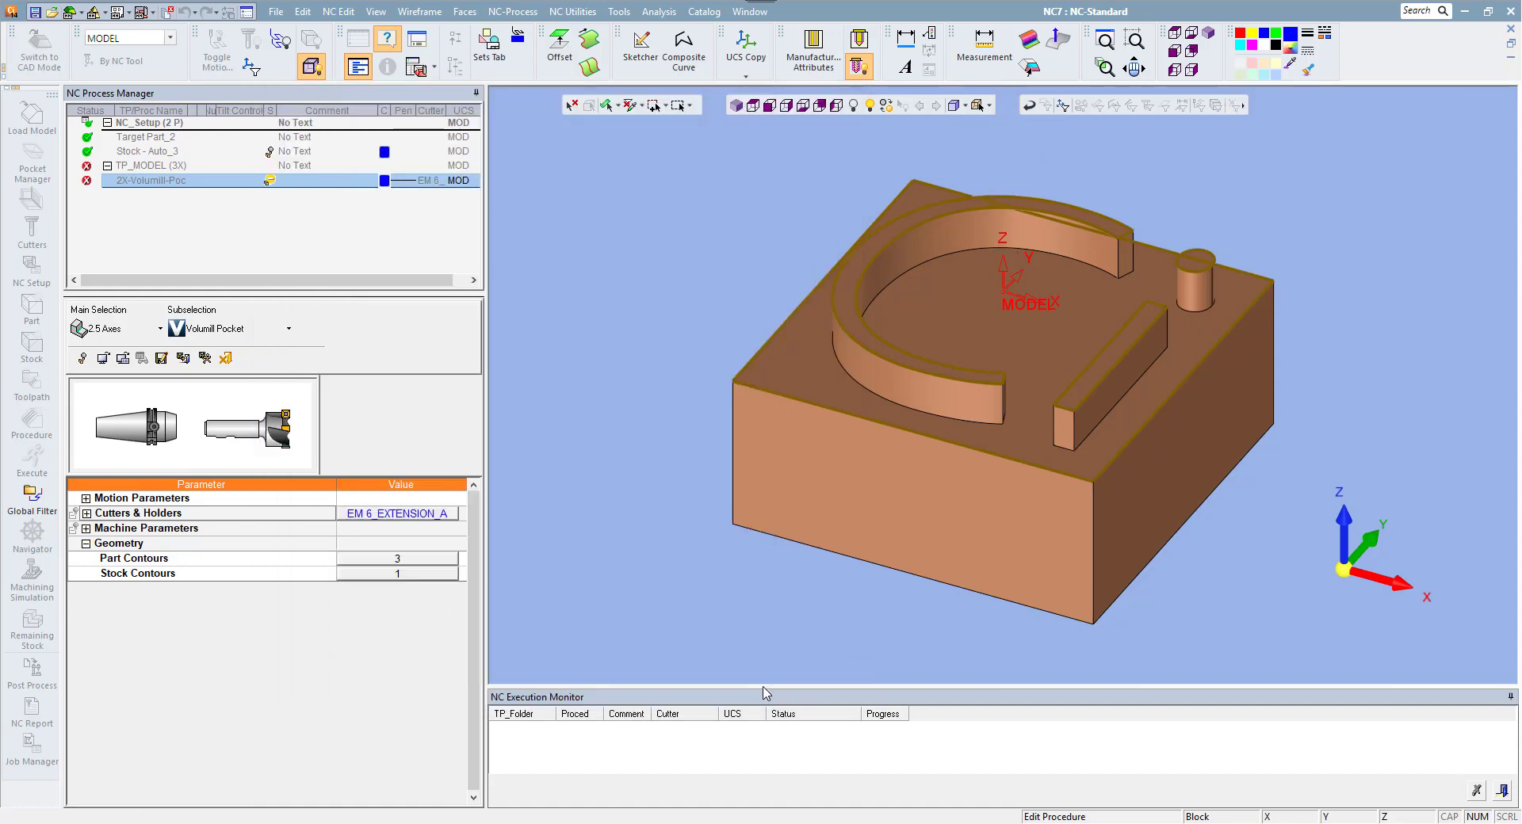
- Set only the procedure's machine parameters from the cutter's data
{"action": "left_click", "coordinate": [90, 531]}
{"action": "left_click", "coordinate": [87, 529]}
{"action": "right_click", "coordinate": [331, 565]}
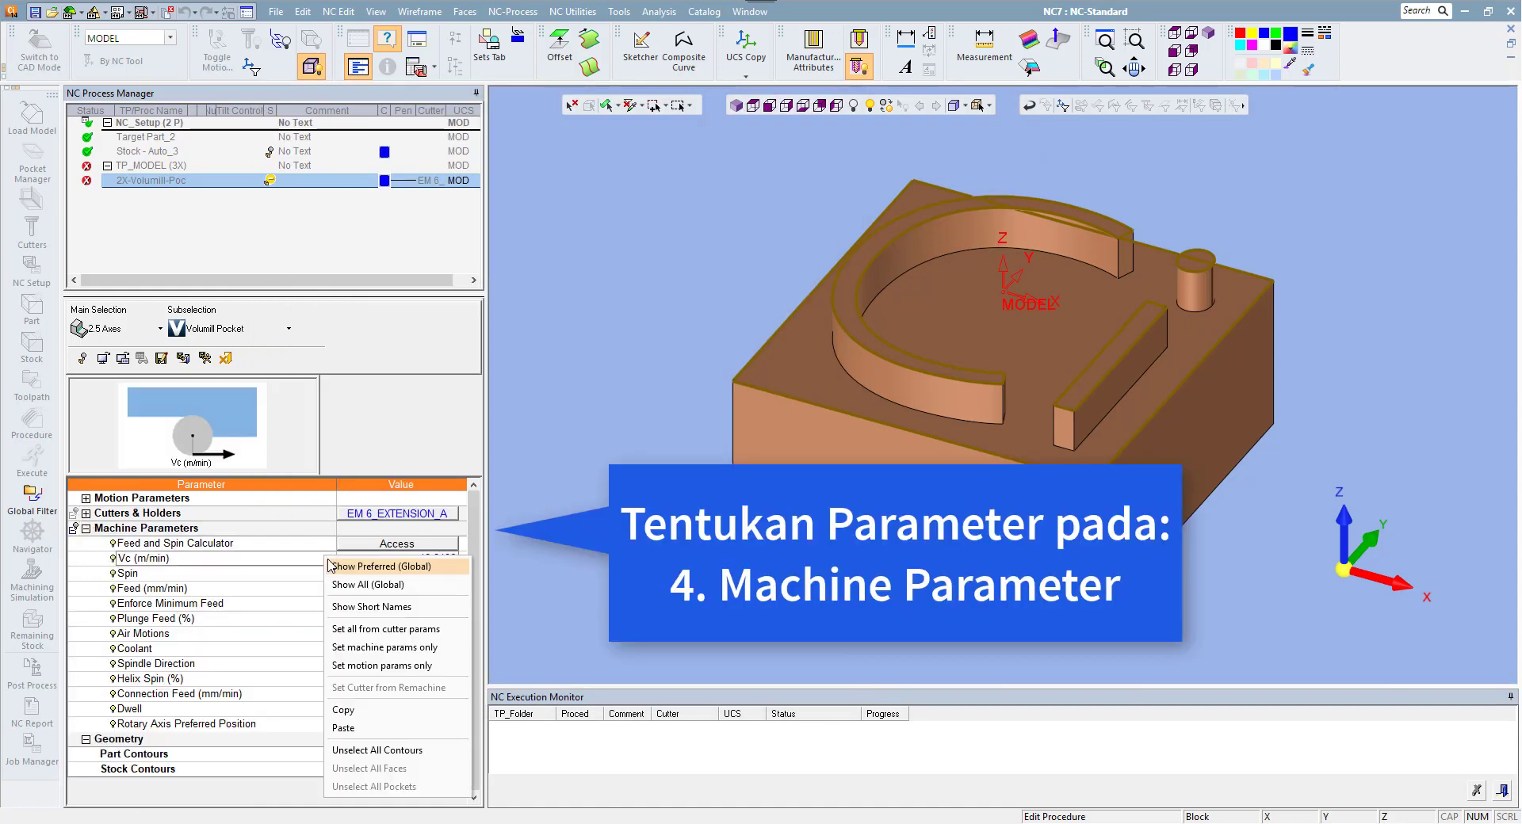
{"action": "left_click", "coordinate": [393, 648]}
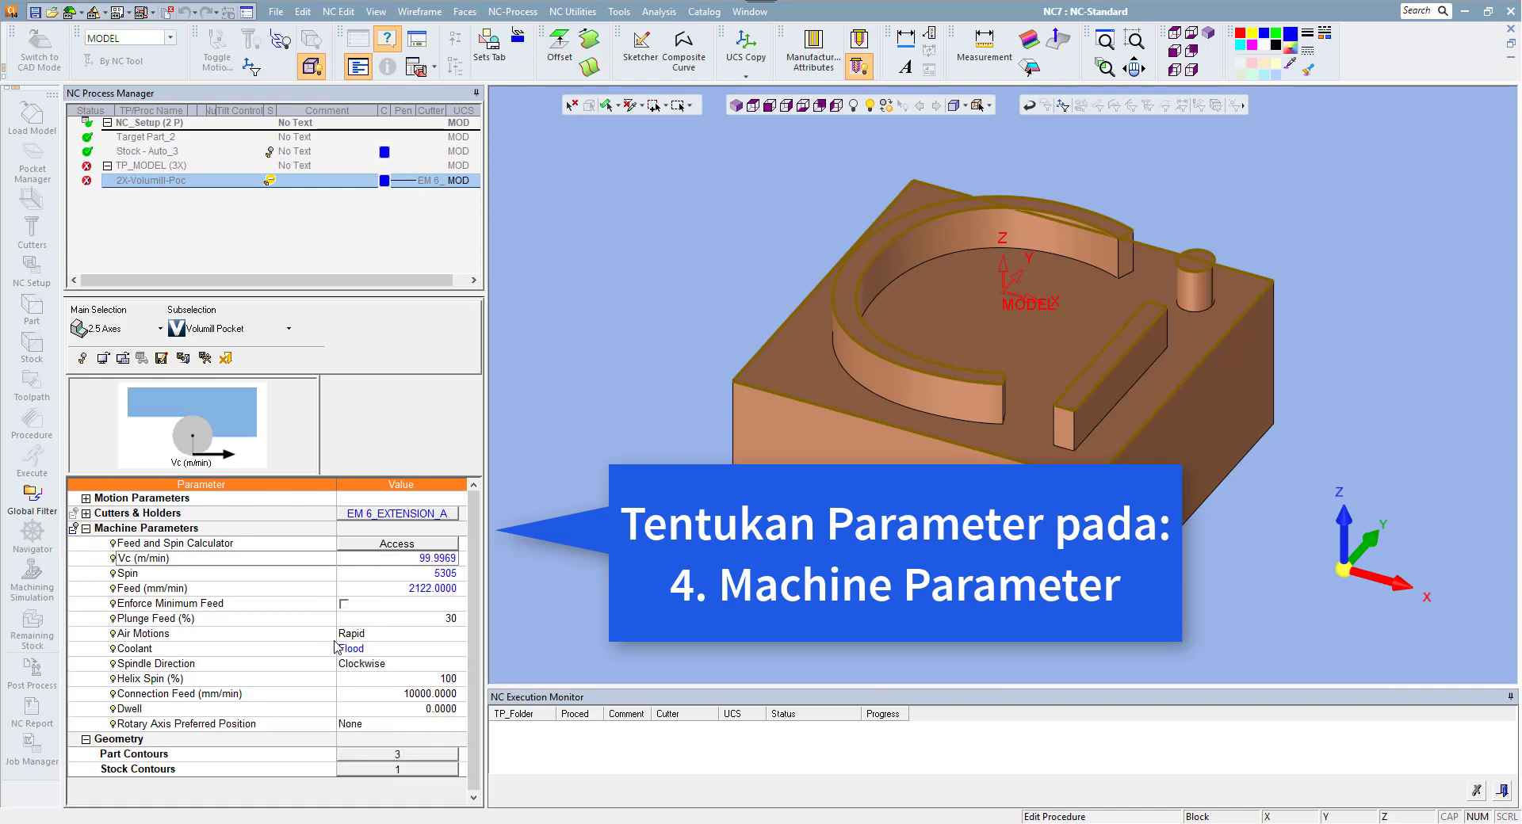
{"action": "left_click", "coordinate": [86, 529]}
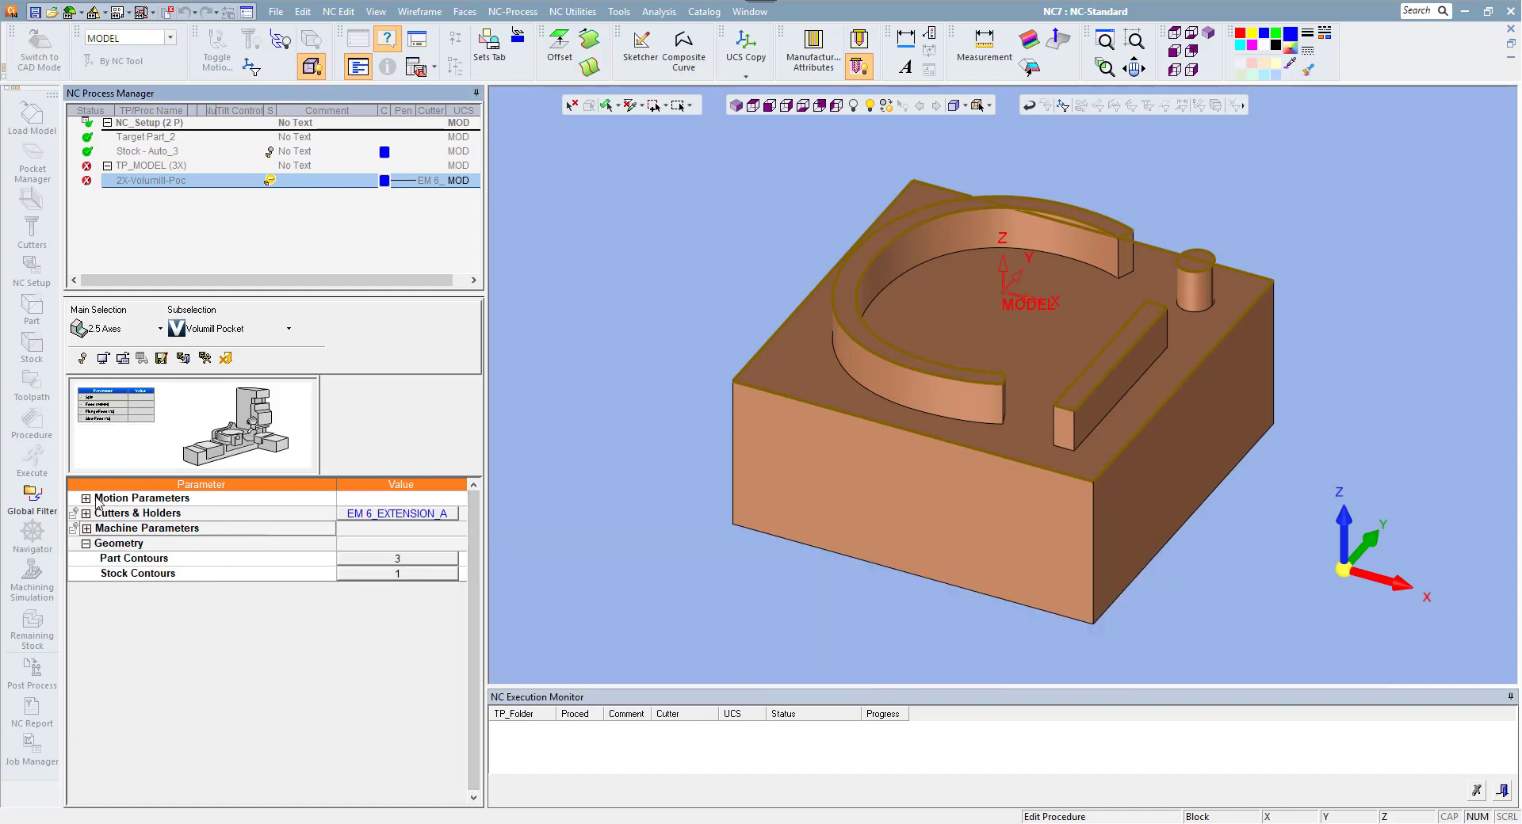
- Set Z-Top to 0 from the MODEL origin and Z-Bottom to -9 from a corner of the block's large upper face
{"action": "left_click", "coordinate": [86, 498]}
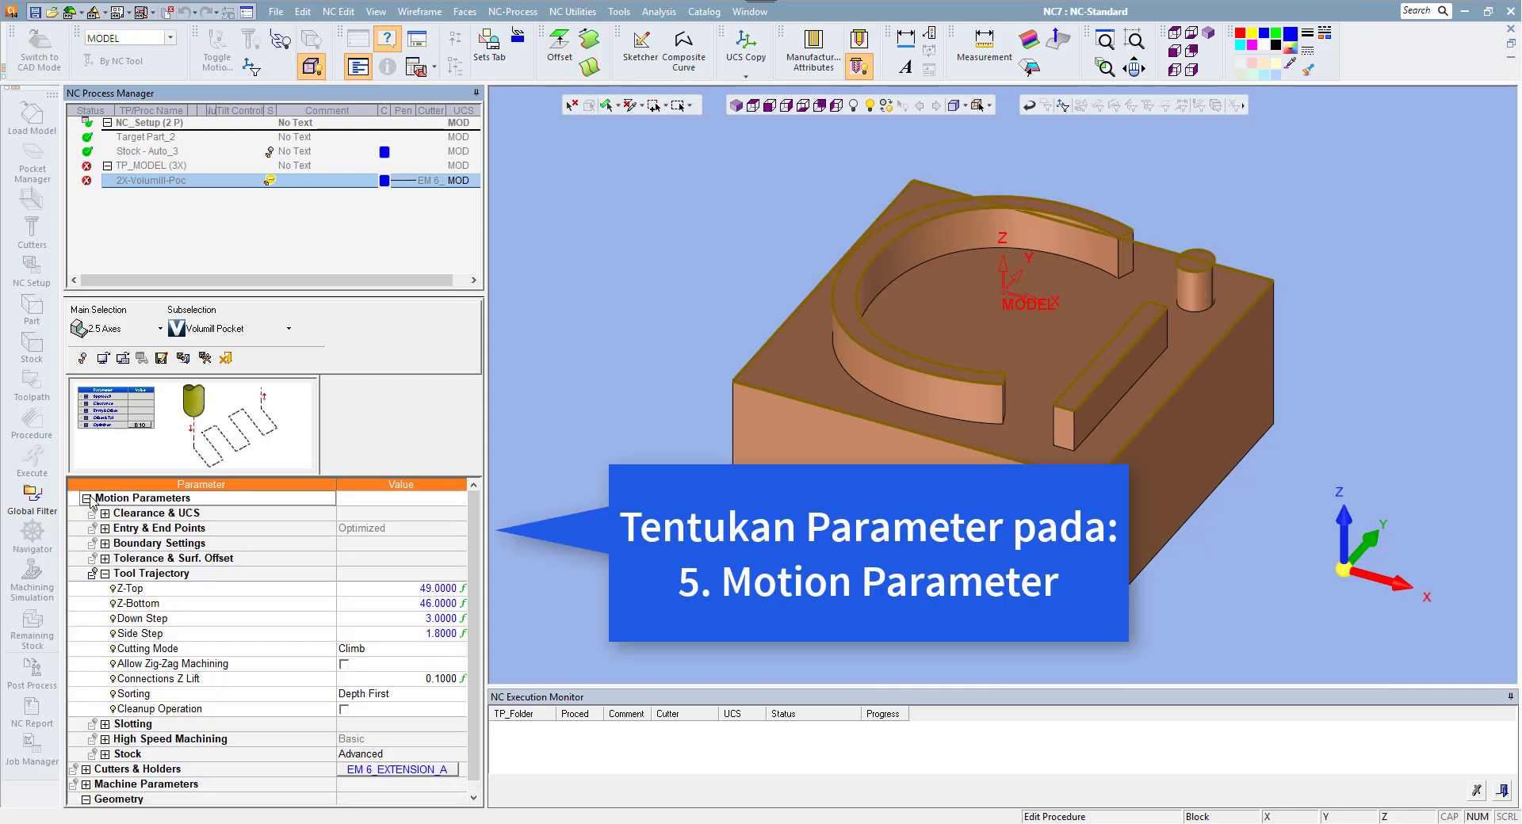
{"action": "left_click", "coordinate": [360, 591]}
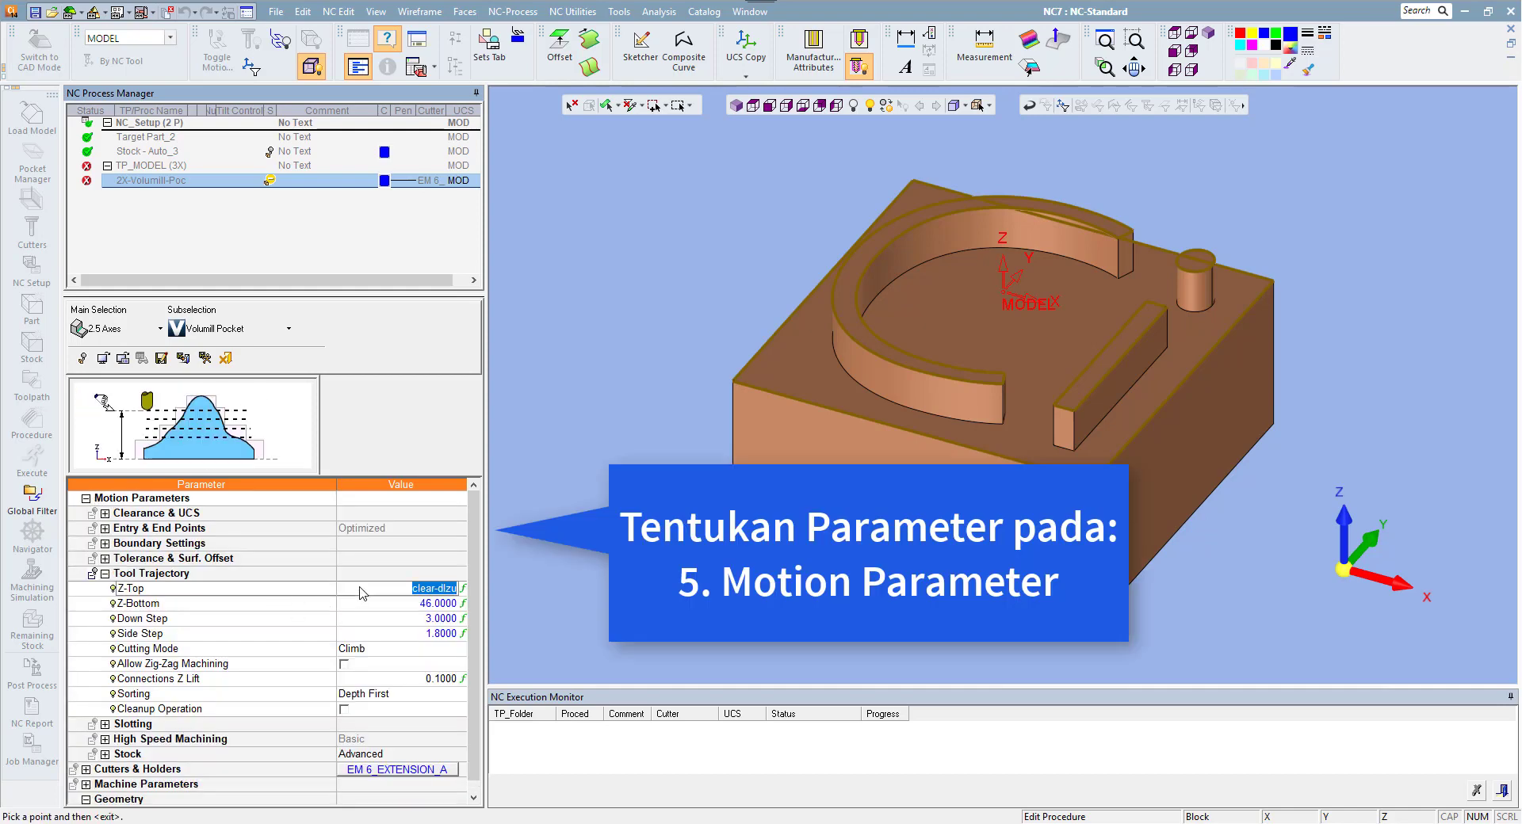
{"action": "left_click", "coordinate": [1001, 290]}
{"action": "left_click", "coordinate": [366, 604]}
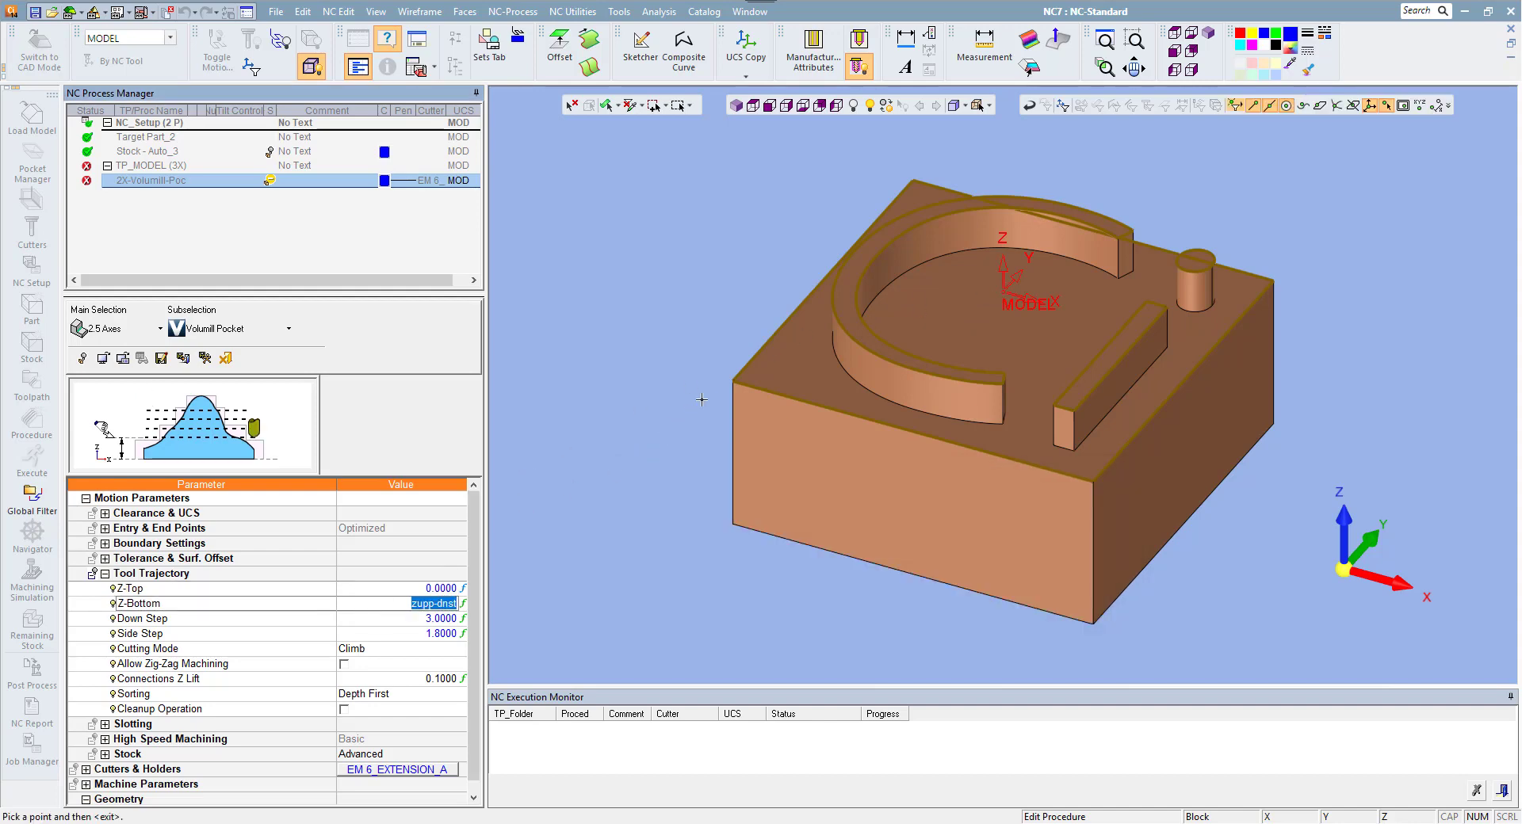
{"action": "left_click", "coordinate": [741, 388]}
- Set the tool trajectory's down step to 9 mm and confirm a side step of 1.8 mm
{"action": "left_click", "coordinate": [389, 620]}
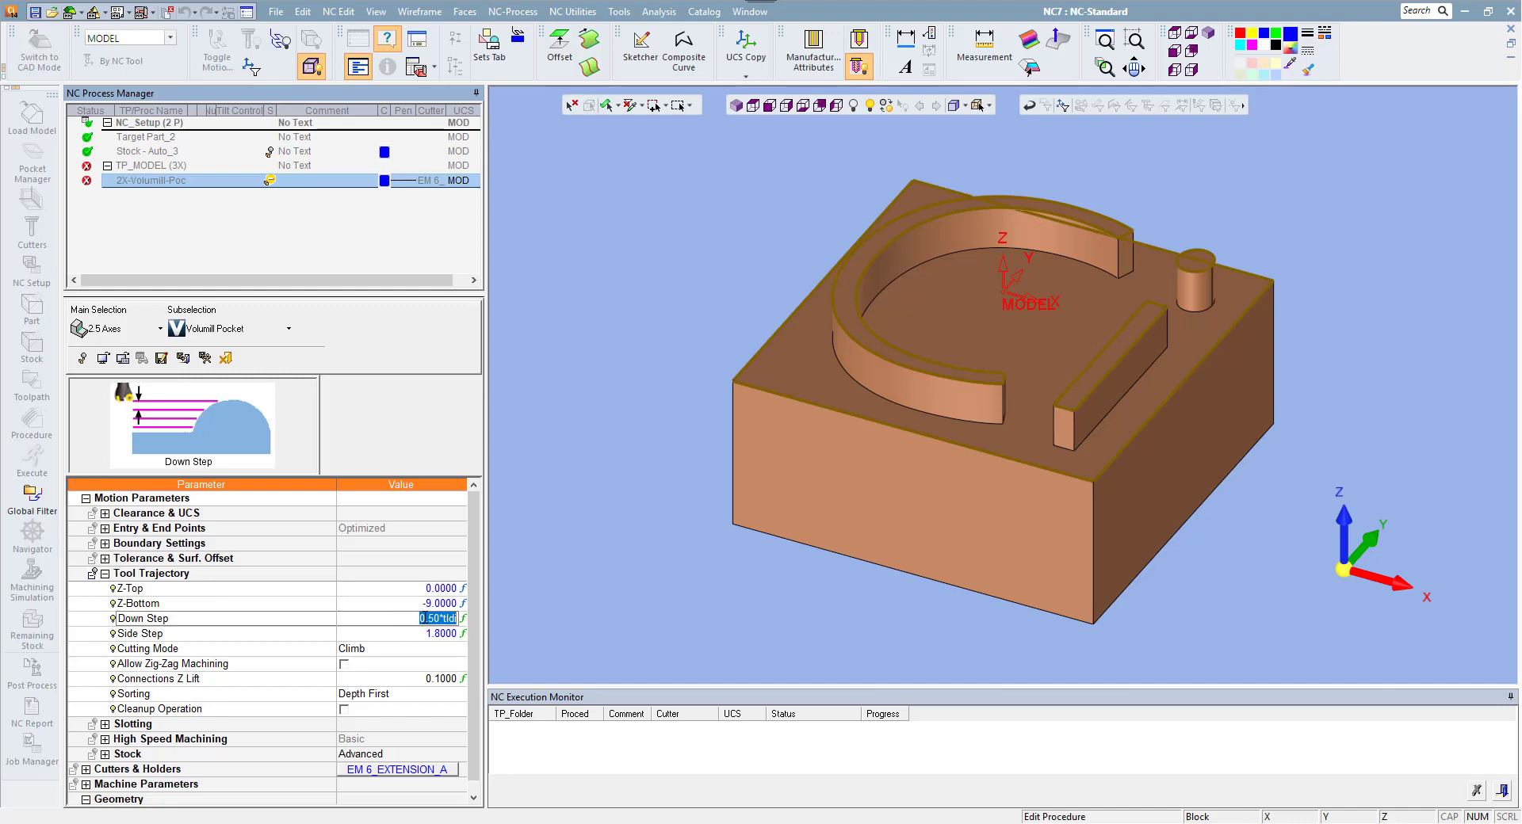
{"action": "left_click_drag", "start_coordinate": [426, 618], "coordinate": [422, 618]}
{"action": "left_click", "coordinate": [418, 633]}
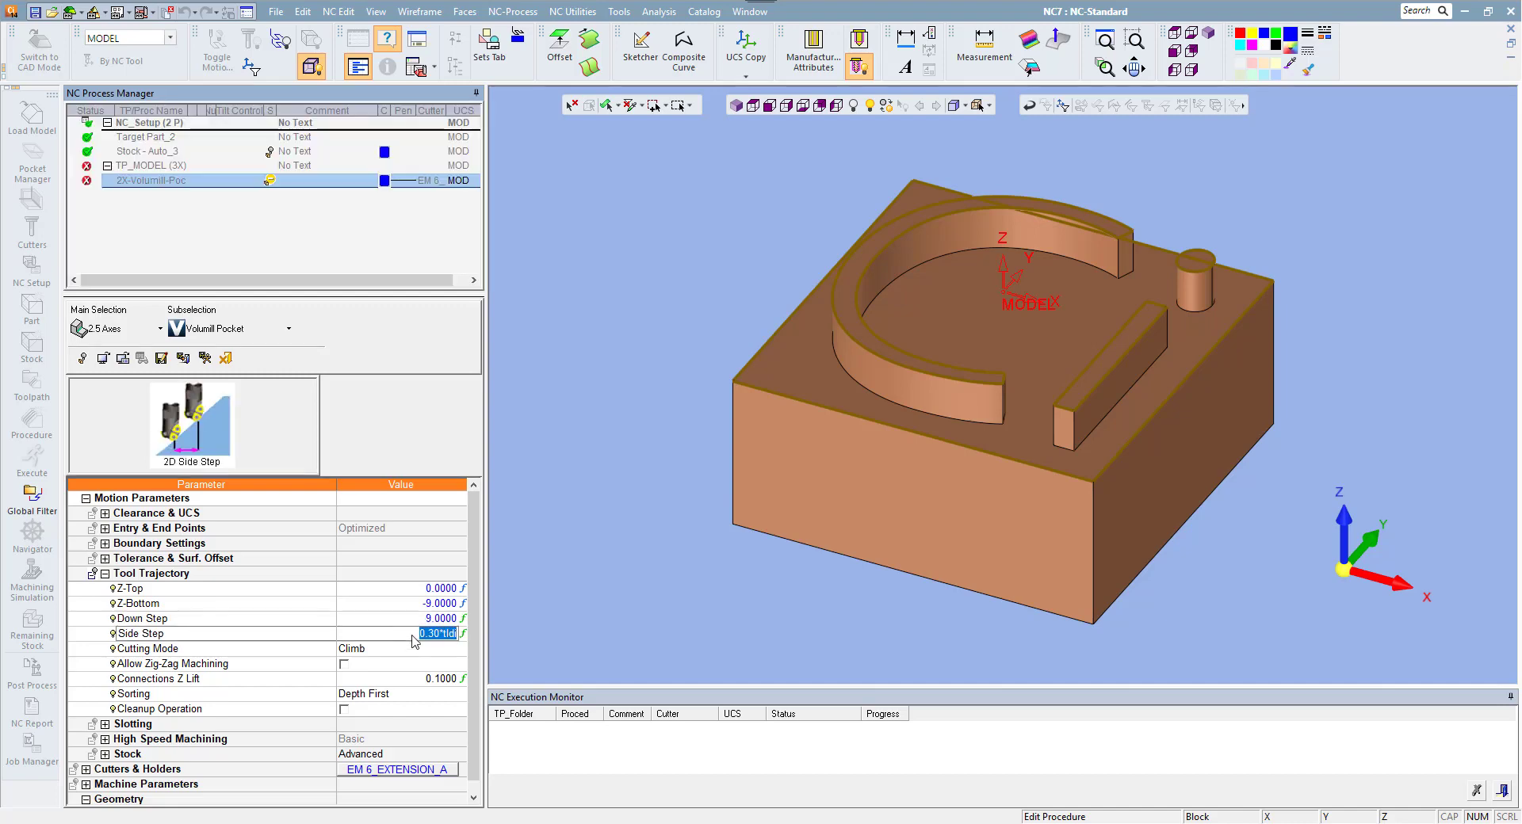
{"action": "left_click", "coordinate": [434, 634]}
{"action": "key", "text": "Return"}
{"action": "left_click", "coordinate": [134, 589]}
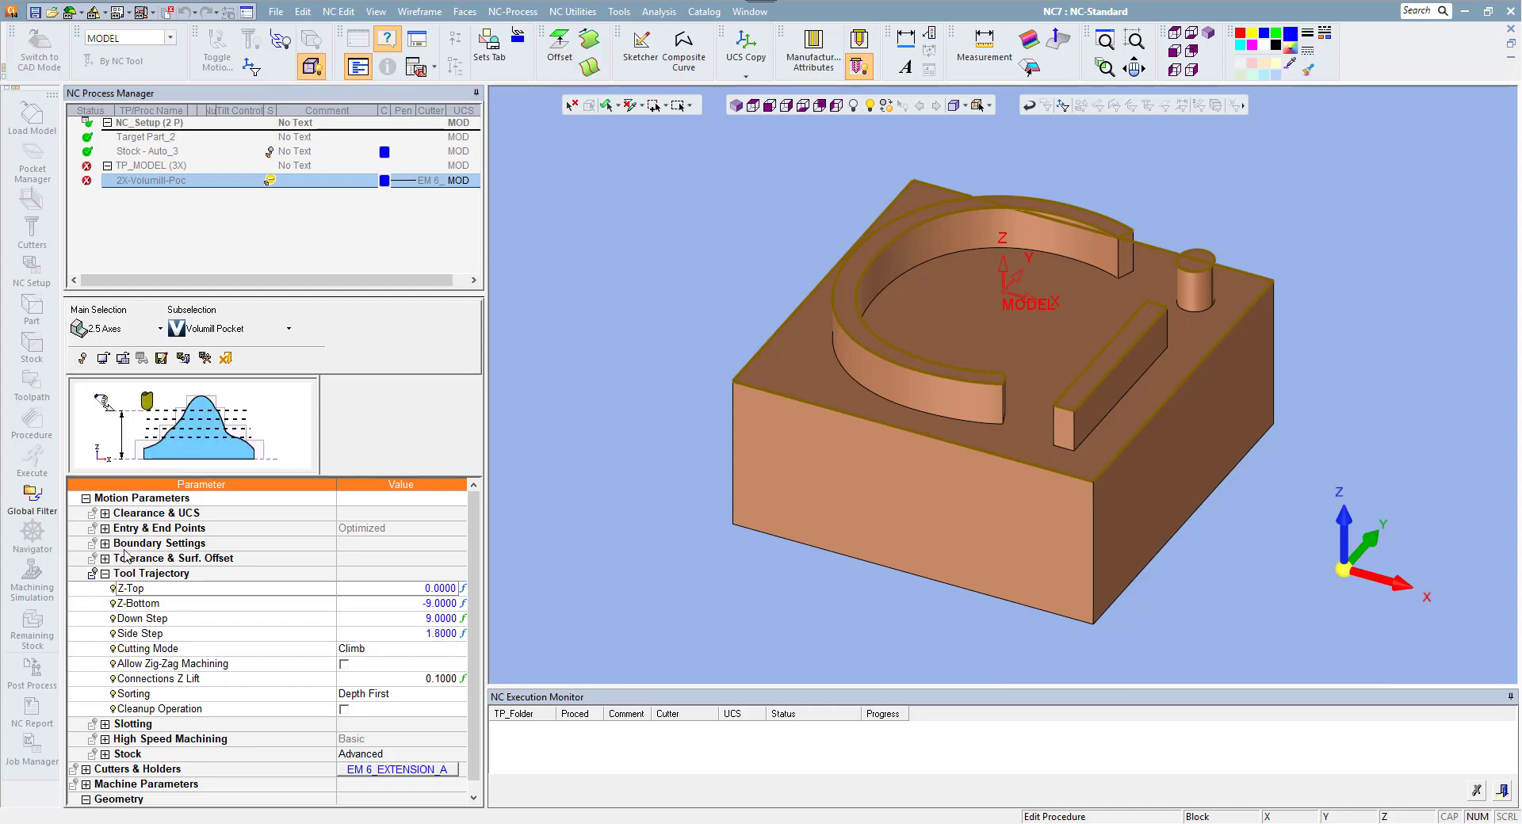
- Set the common contour offset in the boundary settings to 0.18 mm
{"action": "left_click", "coordinate": [104, 559]}
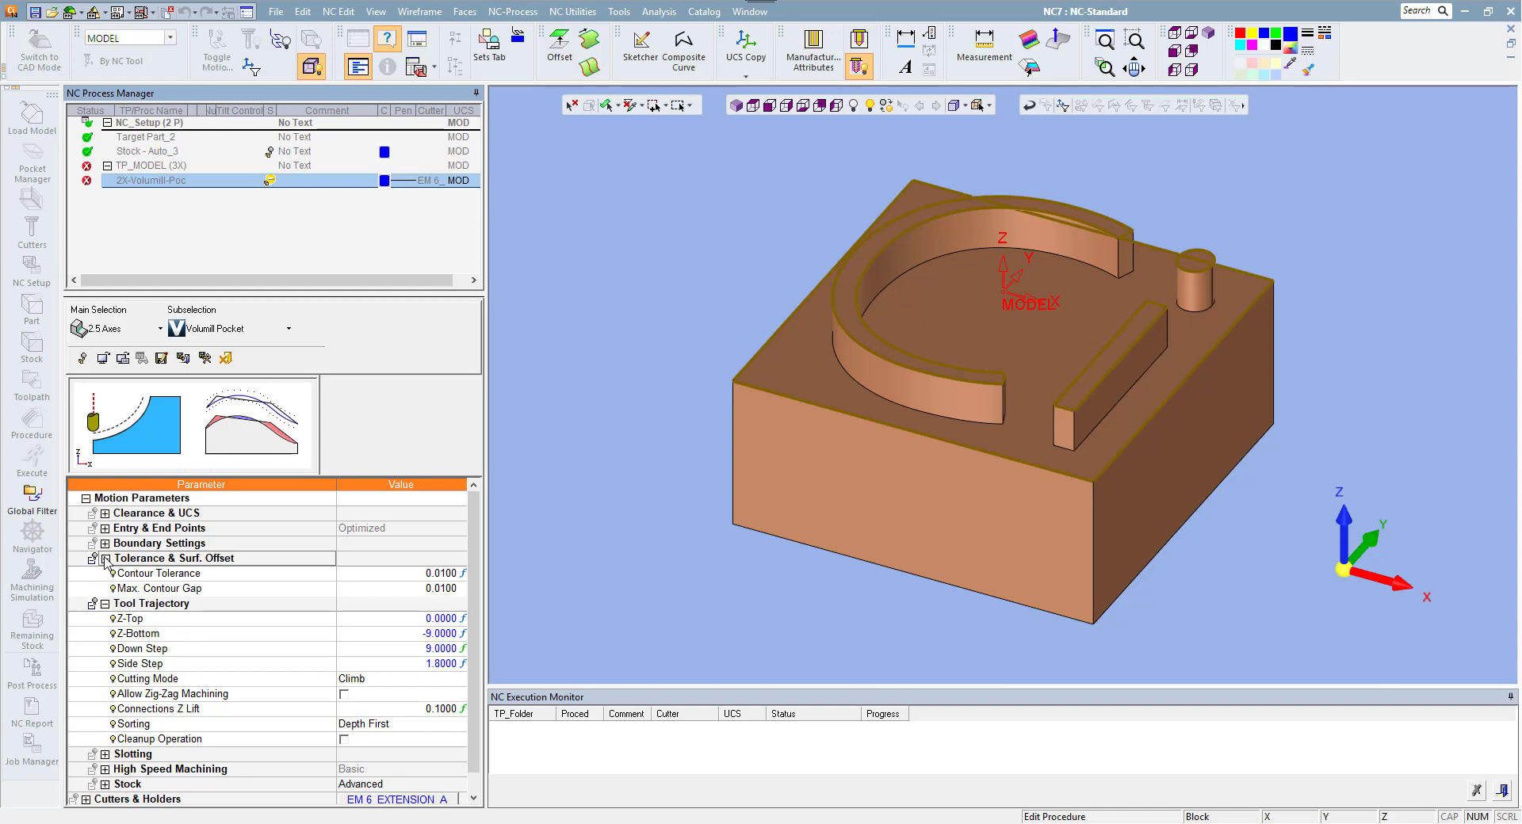
{"action": "left_click", "coordinate": [105, 558]}
{"action": "left_click", "coordinate": [105, 544]}
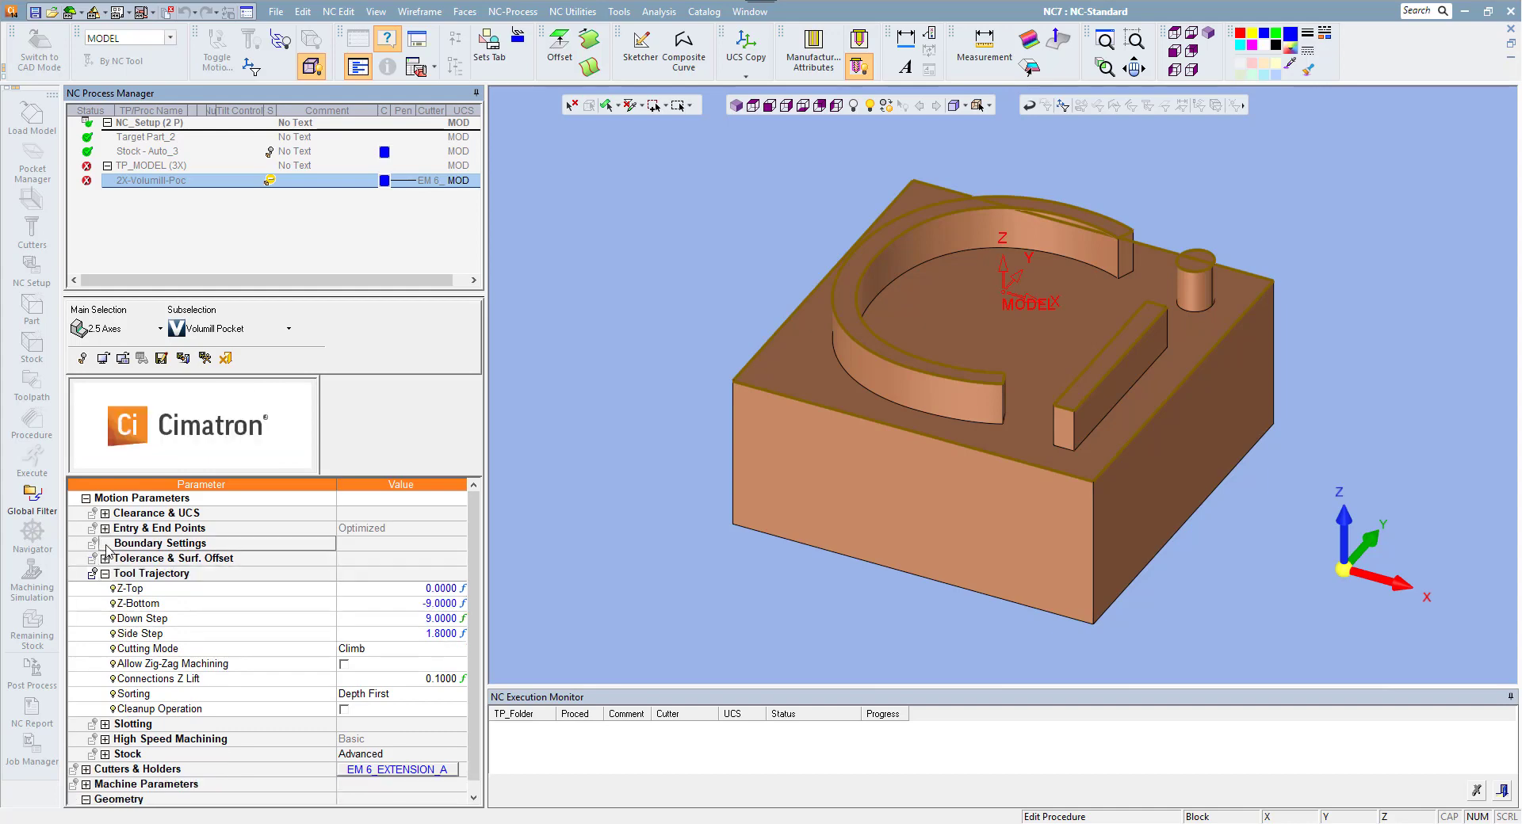
{"action": "left_click", "coordinate": [400, 560]}
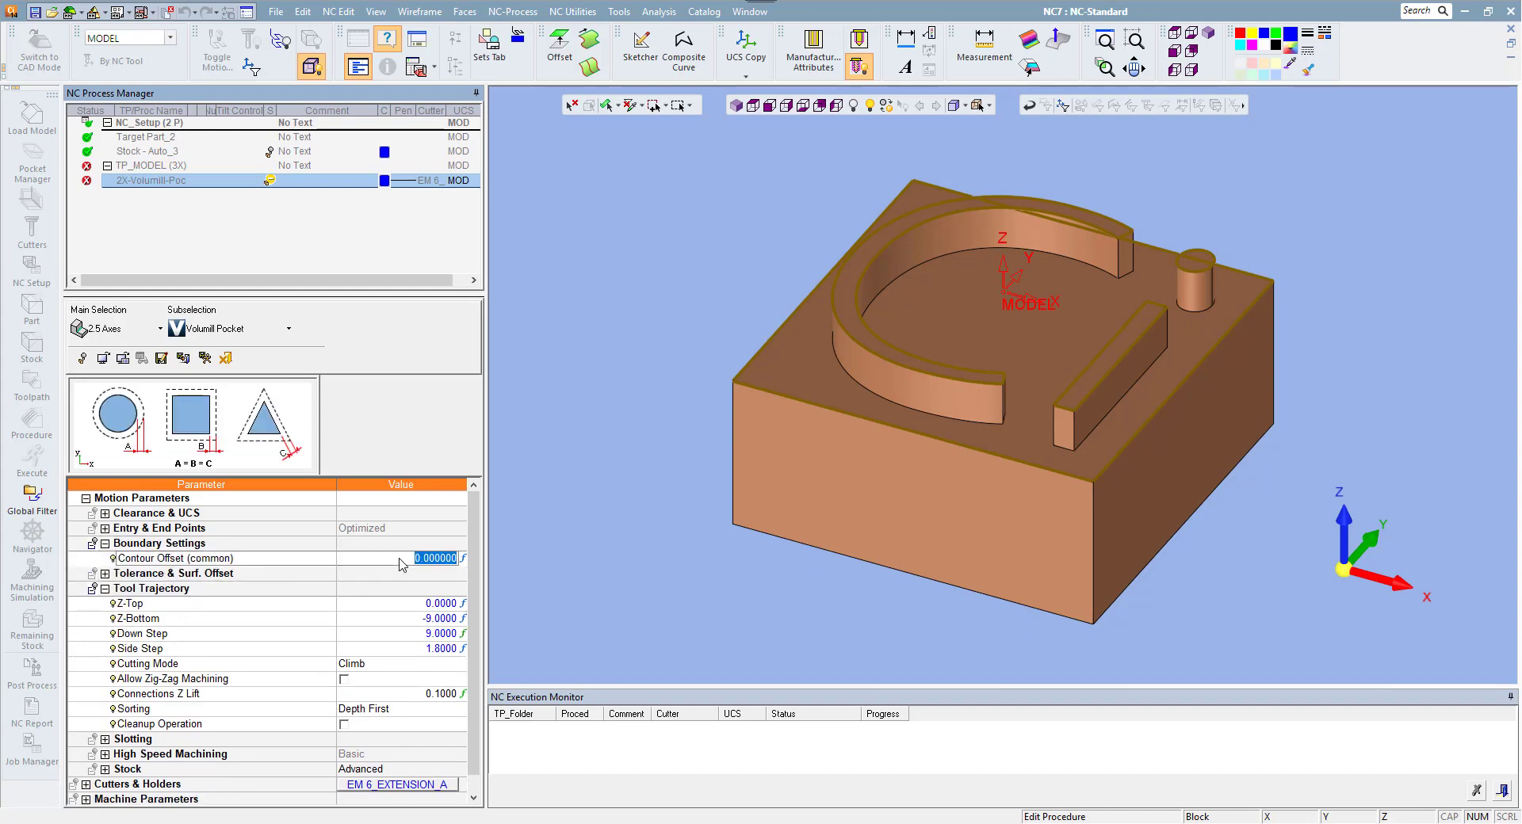
{"action": "type", "text": "0.18"}
{"action": "key", "text": "Return"}
- Save and calculate the Volumill Pocket procedure
{"action": "left_click", "coordinate": [104, 589]}
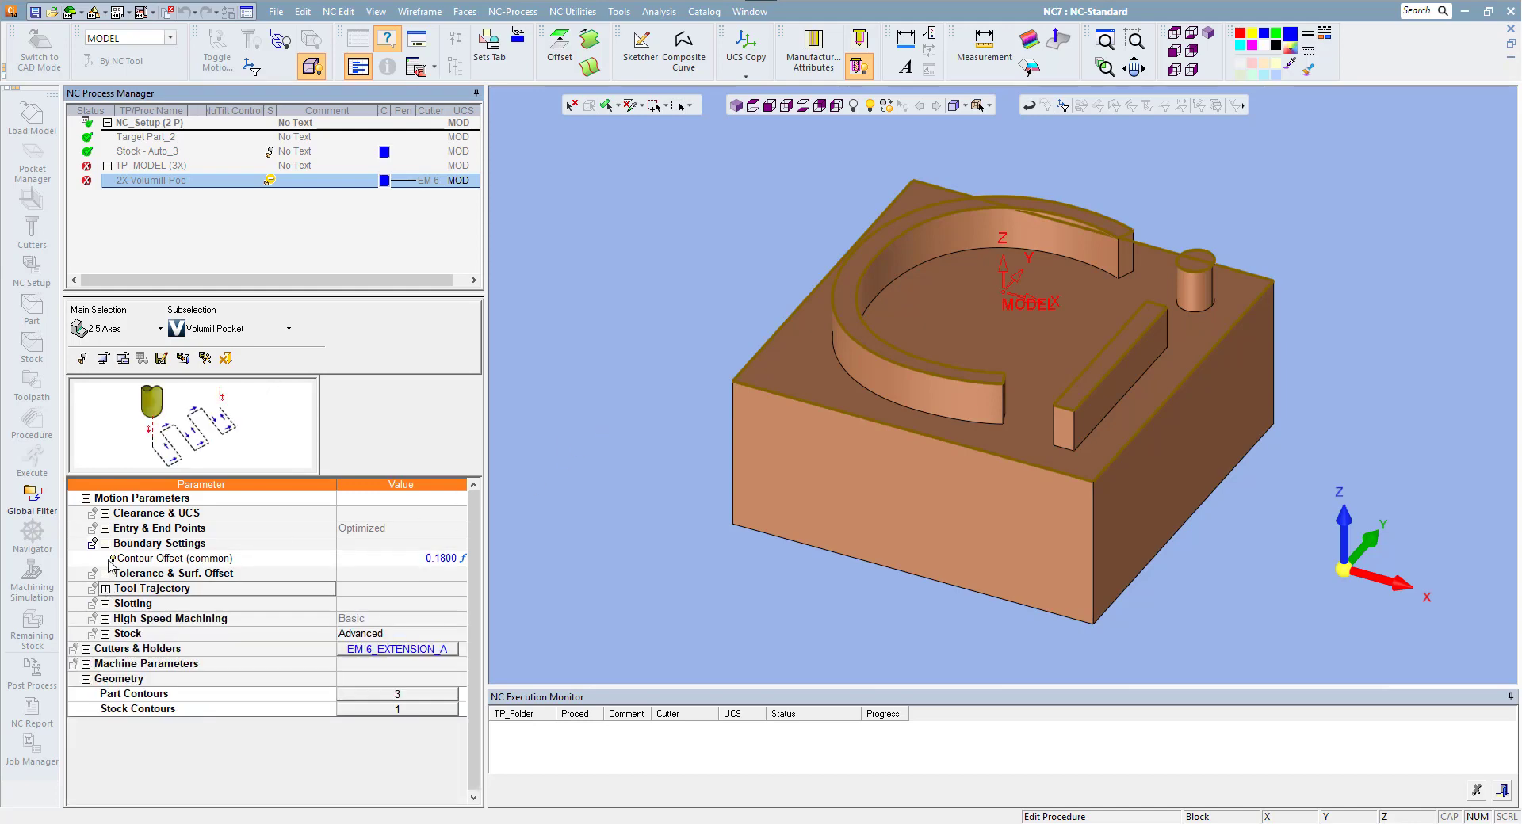
{"action": "left_click", "coordinate": [105, 544]}
{"action": "right_click", "coordinate": [596, 347]}
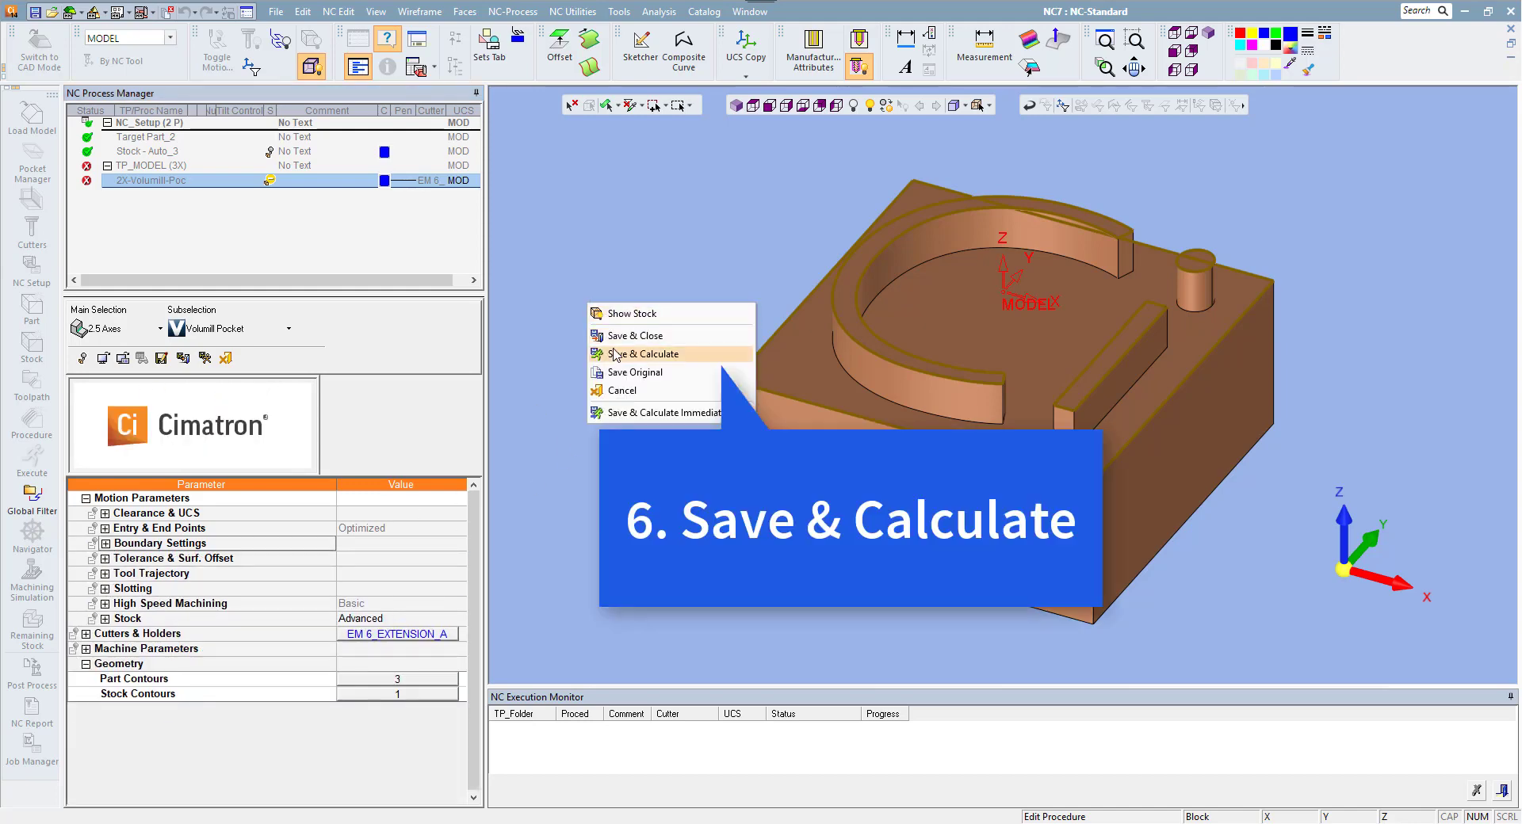
{"action": "left_click", "coordinate": [616, 354]}
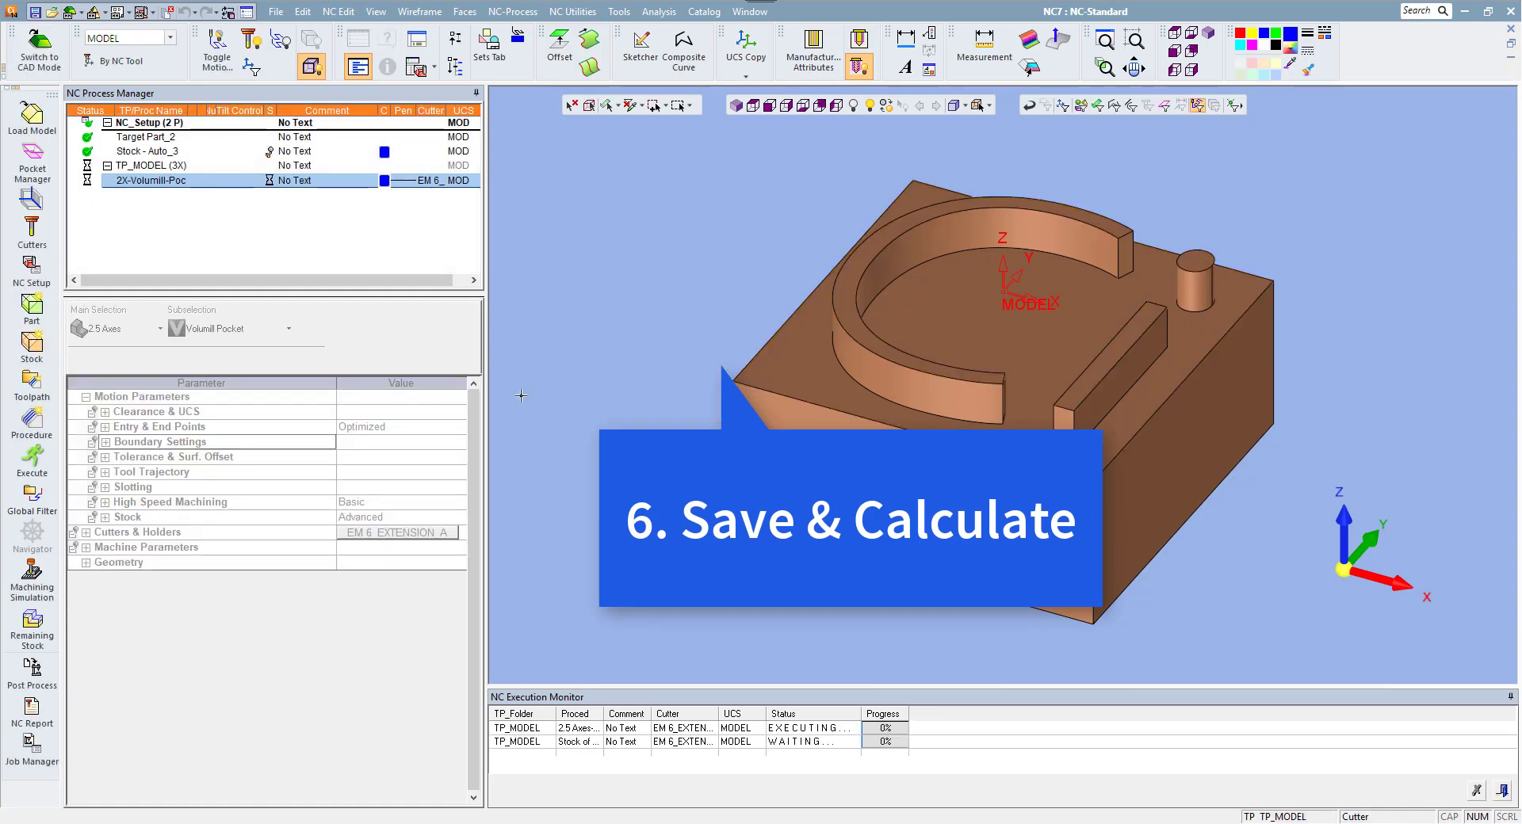
- Add a new 2.5 Axes Profile Closed Contour procedure and hide the displayed Volumill toolpath motions
{"action": "left_click", "coordinate": [52, 426]}
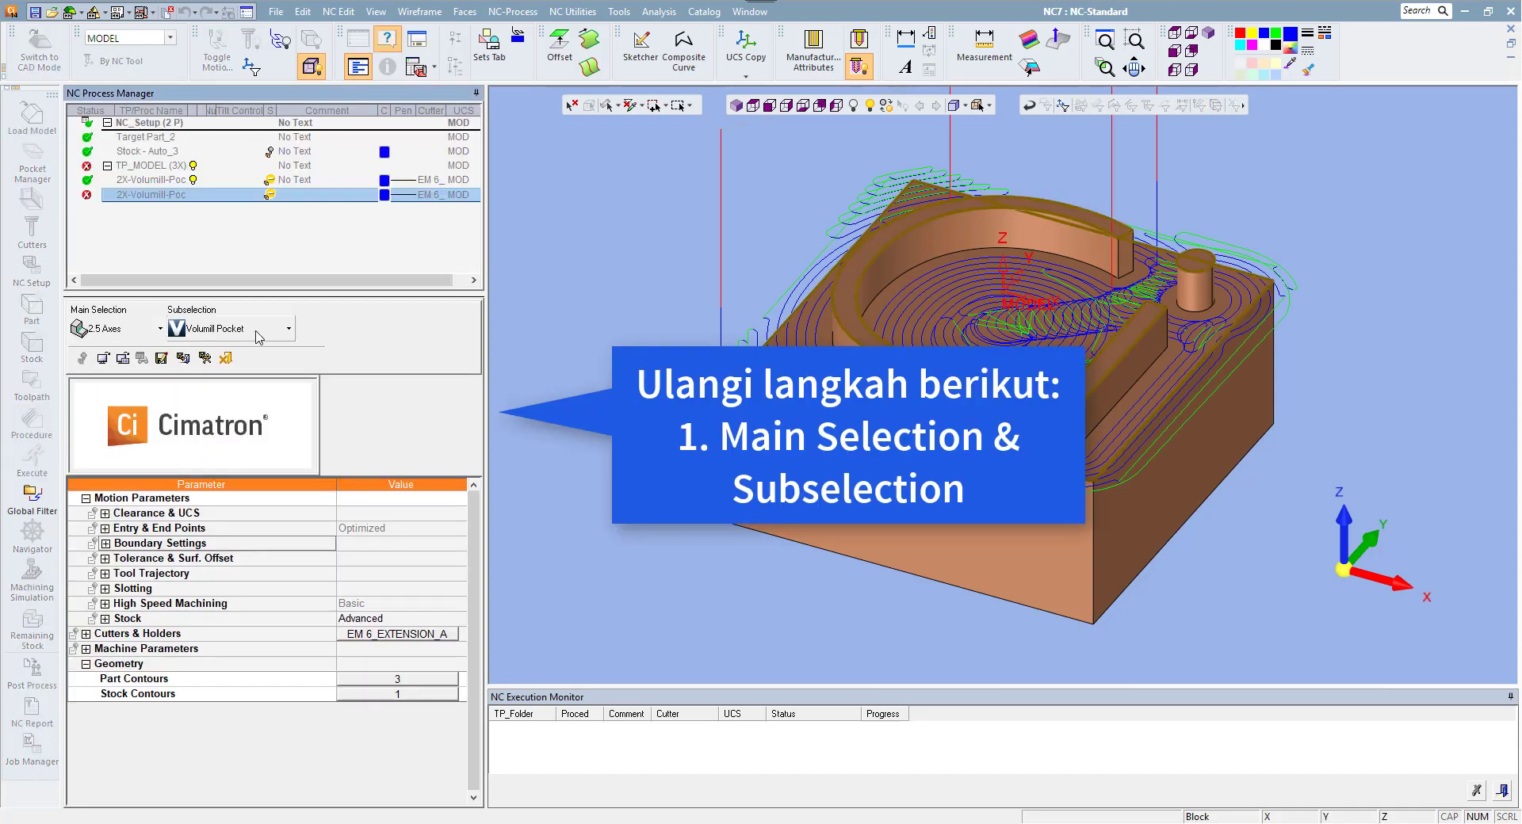
{"action": "left_click", "coordinate": [289, 328]}
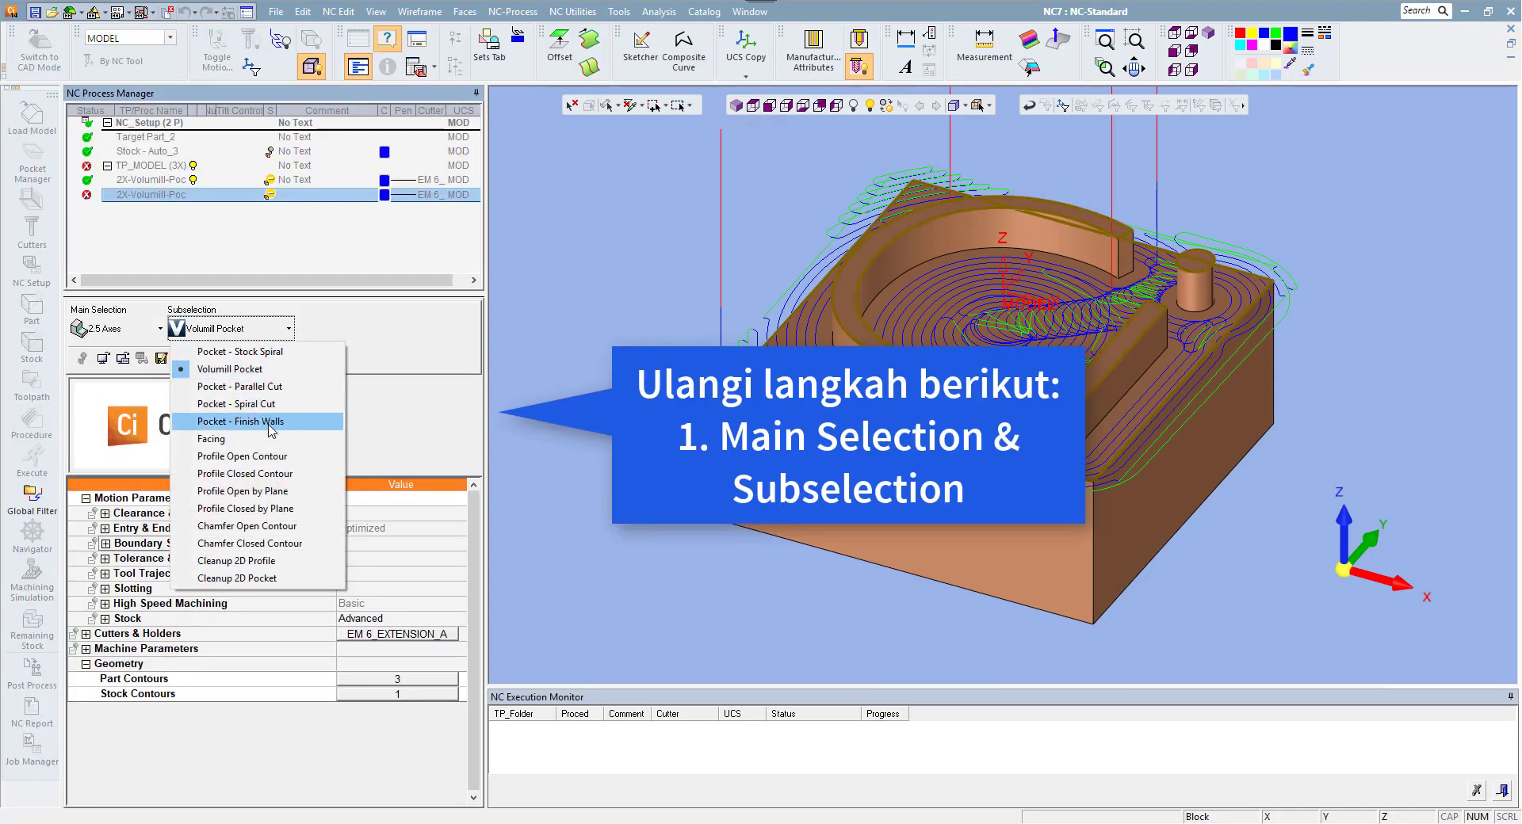
{"action": "left_click", "coordinate": [301, 476]}
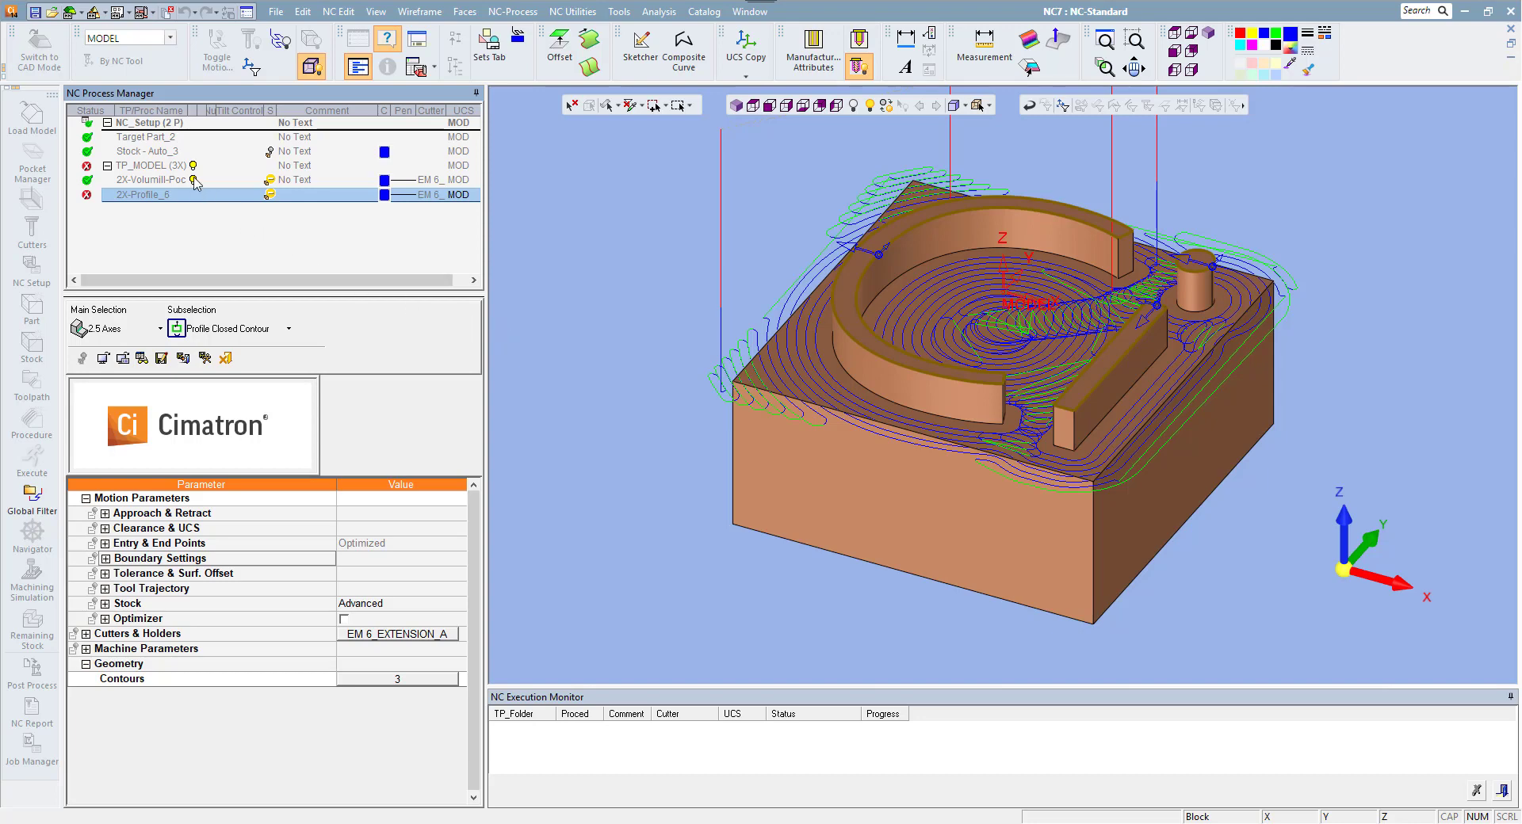
{"action": "left_click", "coordinate": [375, 12]}
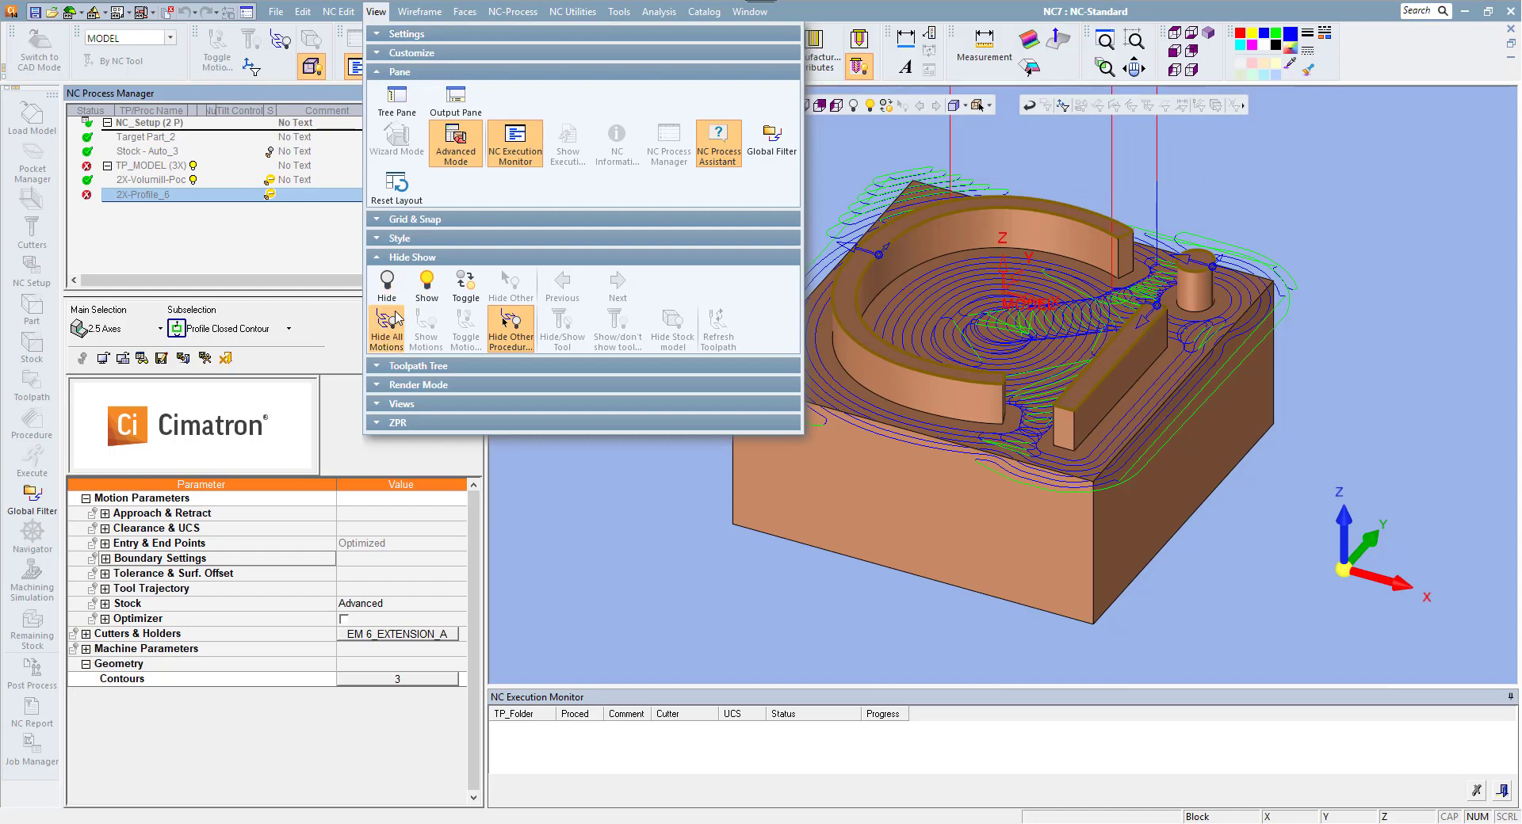
{"action": "left_click", "coordinate": [412, 288]}
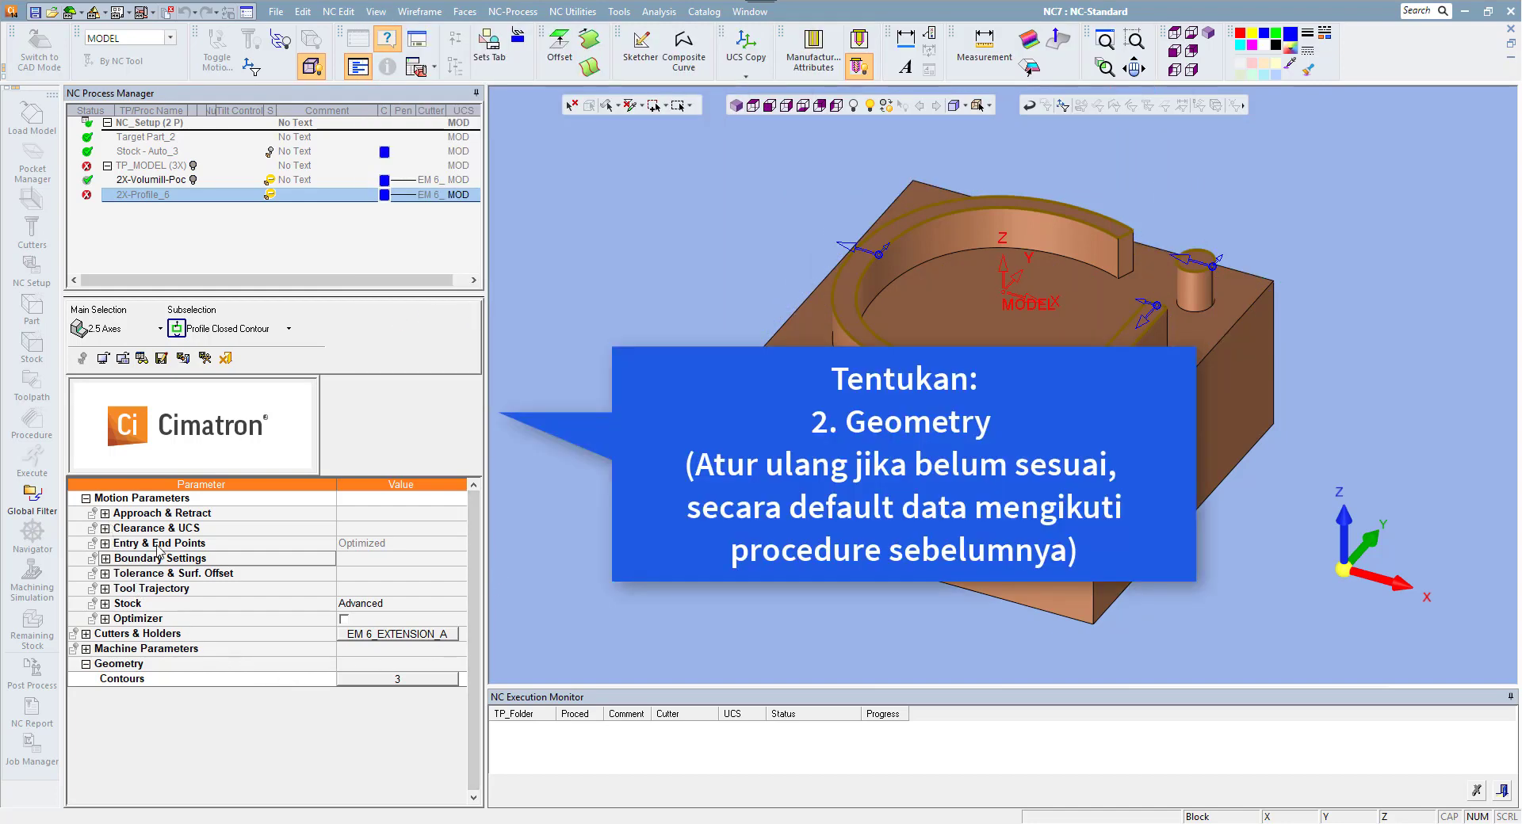
- Set the milling side to Outside for the contours of the C-shaped wall, the round pin and the straight bar
{"action": "left_click", "coordinate": [381, 678]}
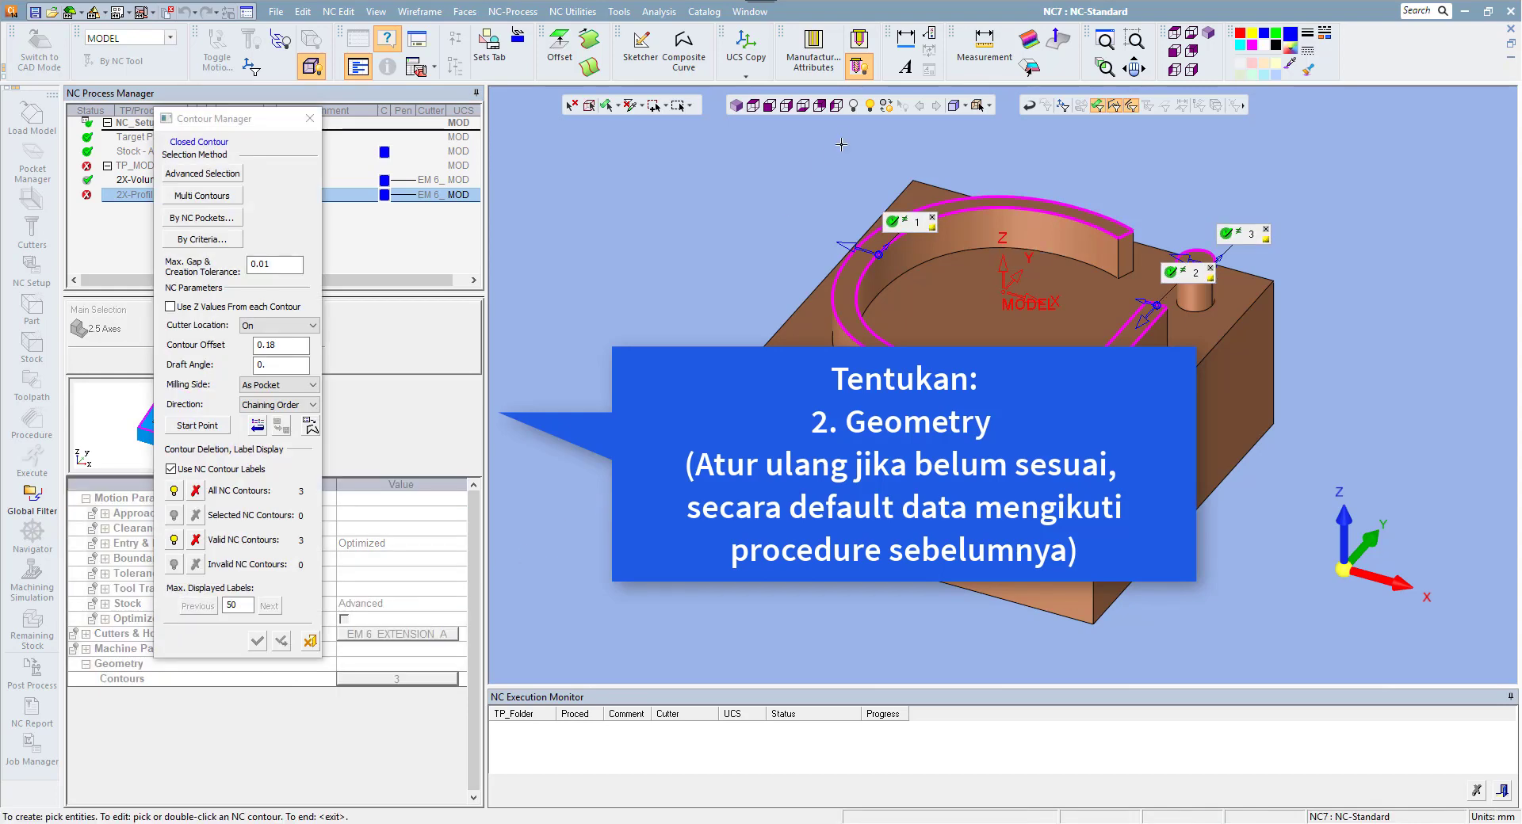
{"action": "left_click", "coordinate": [752, 106]}
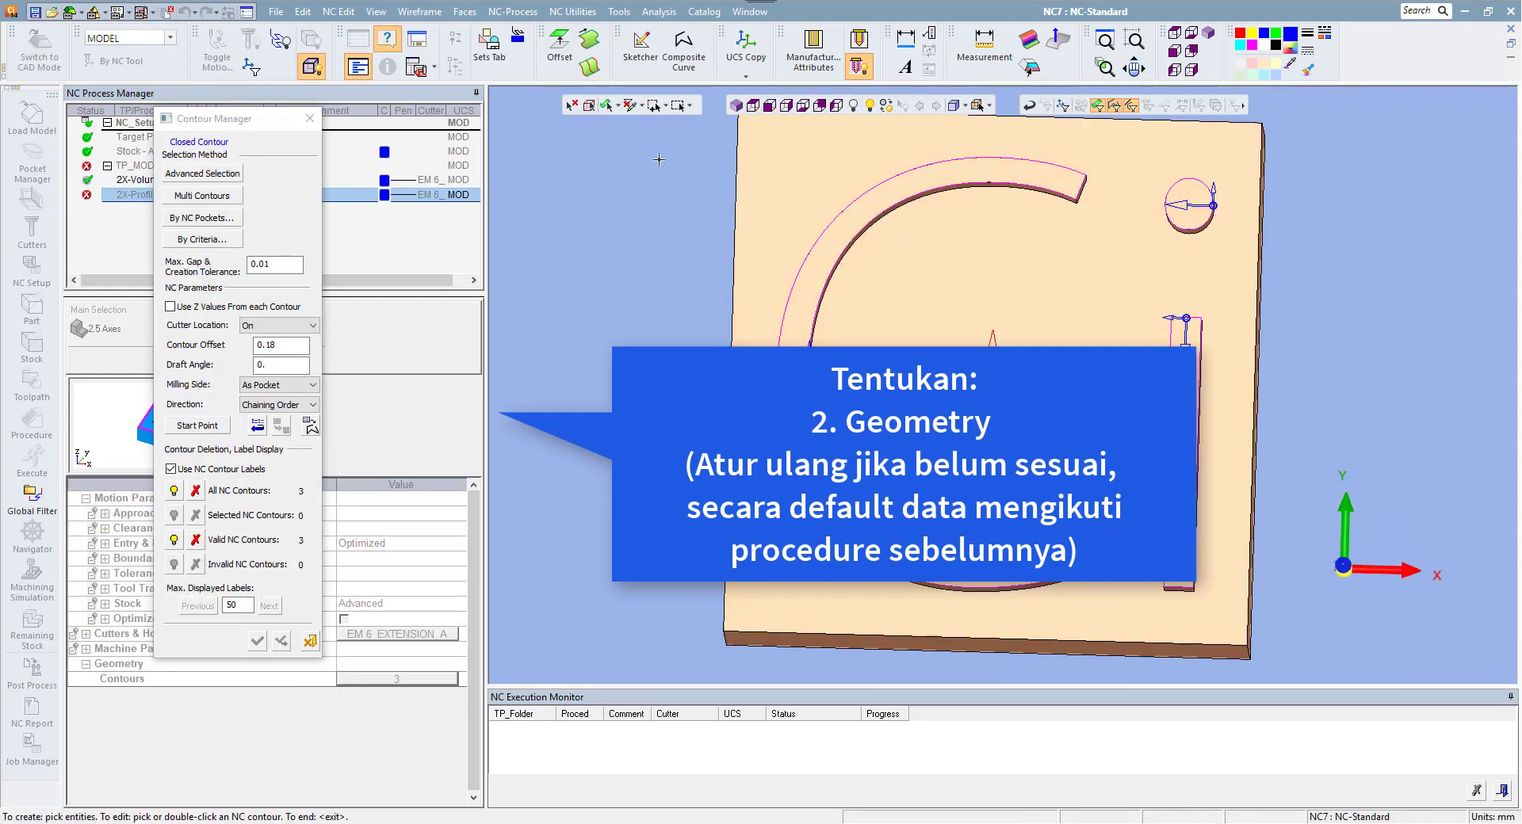
{"action": "left_click", "coordinate": [845, 368]}
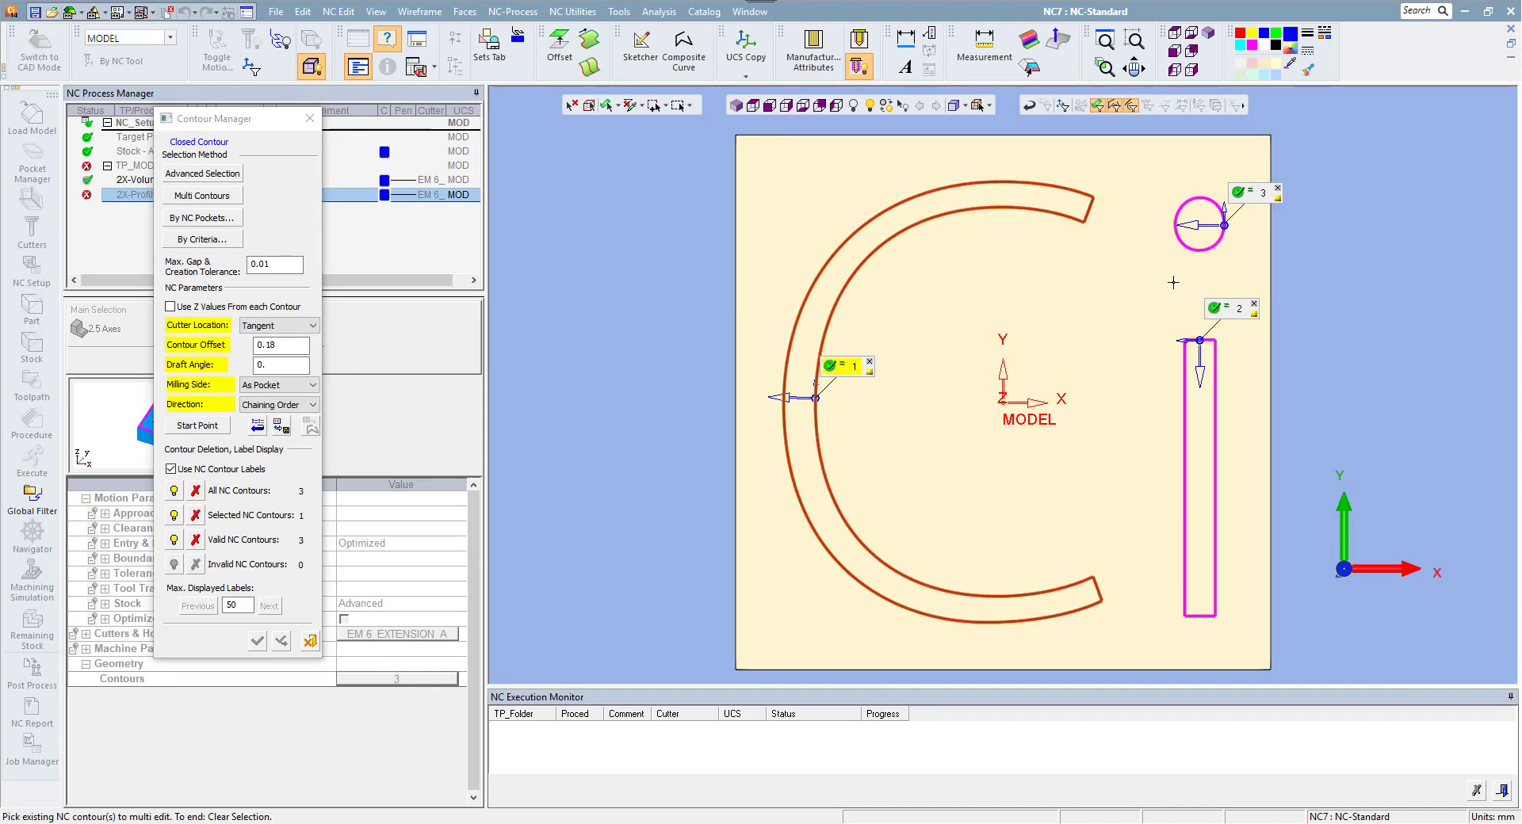
{"action": "left_click", "coordinate": [1248, 194]}
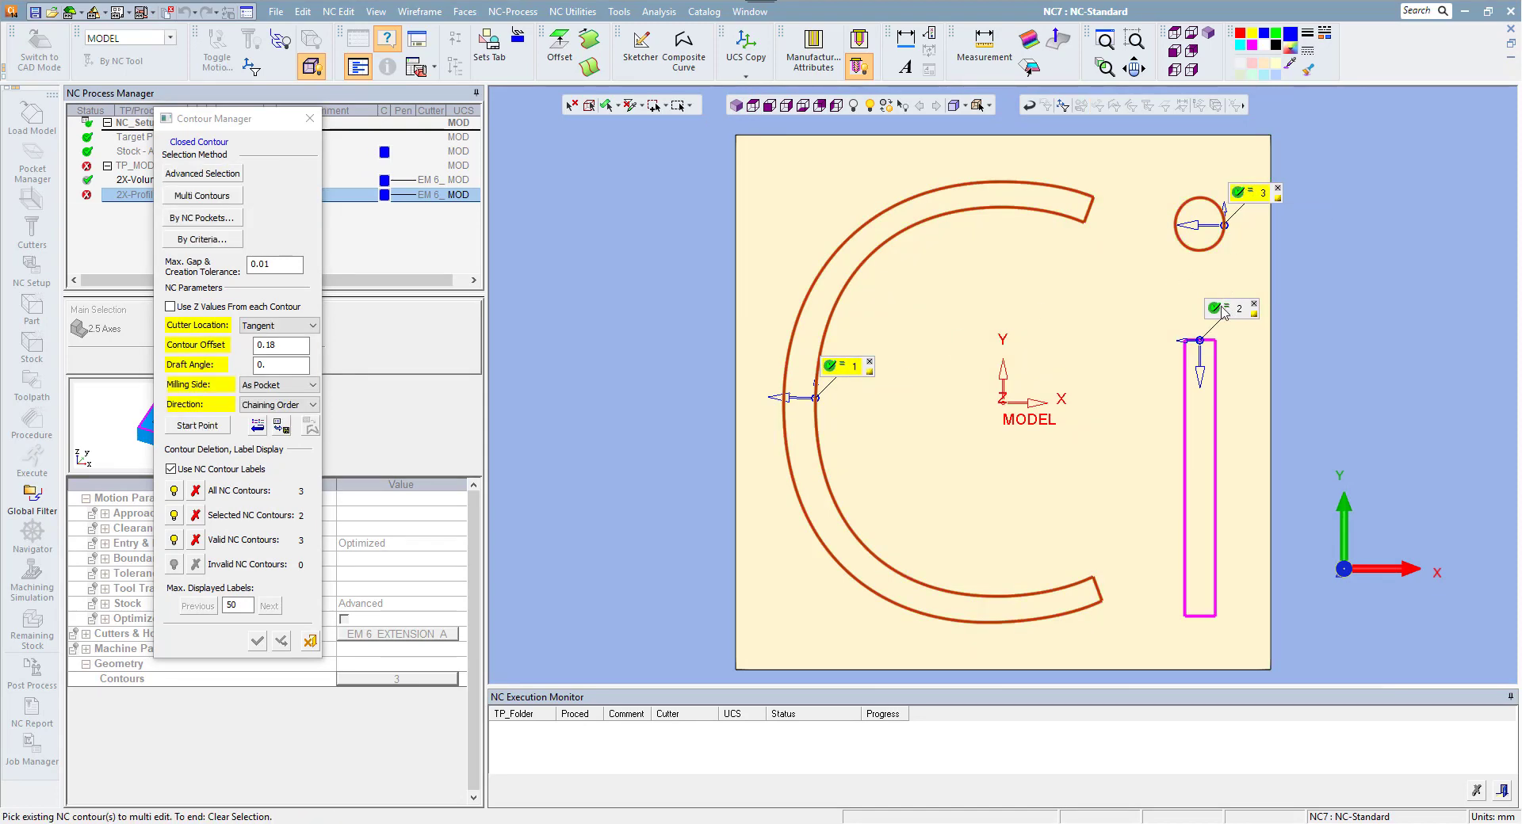
{"action": "left_click", "coordinate": [1220, 309]}
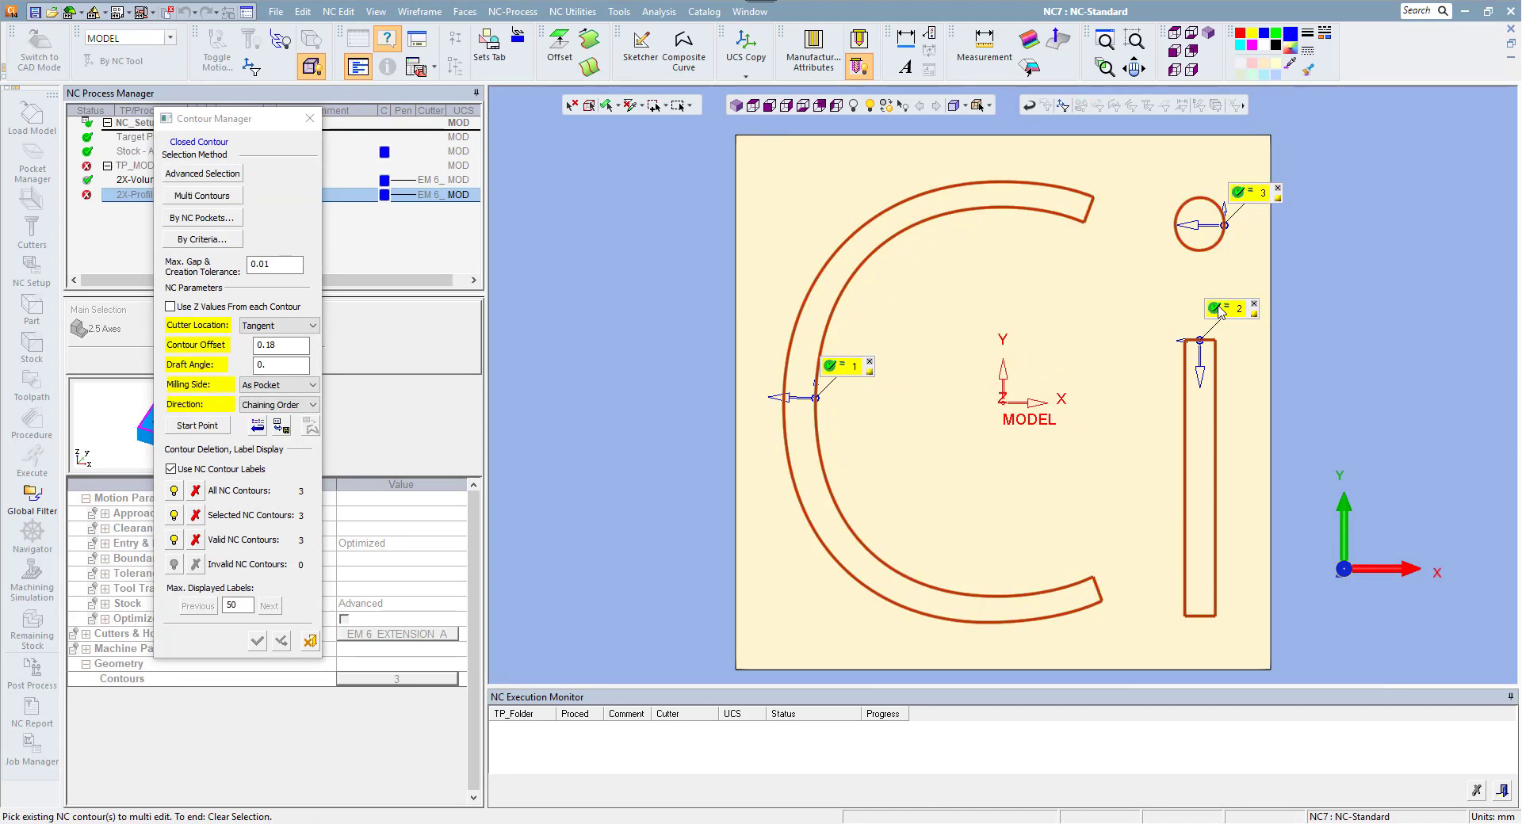
{"action": "left_click", "coordinate": [311, 385]}
{"action": "left_click", "coordinate": [303, 410]}
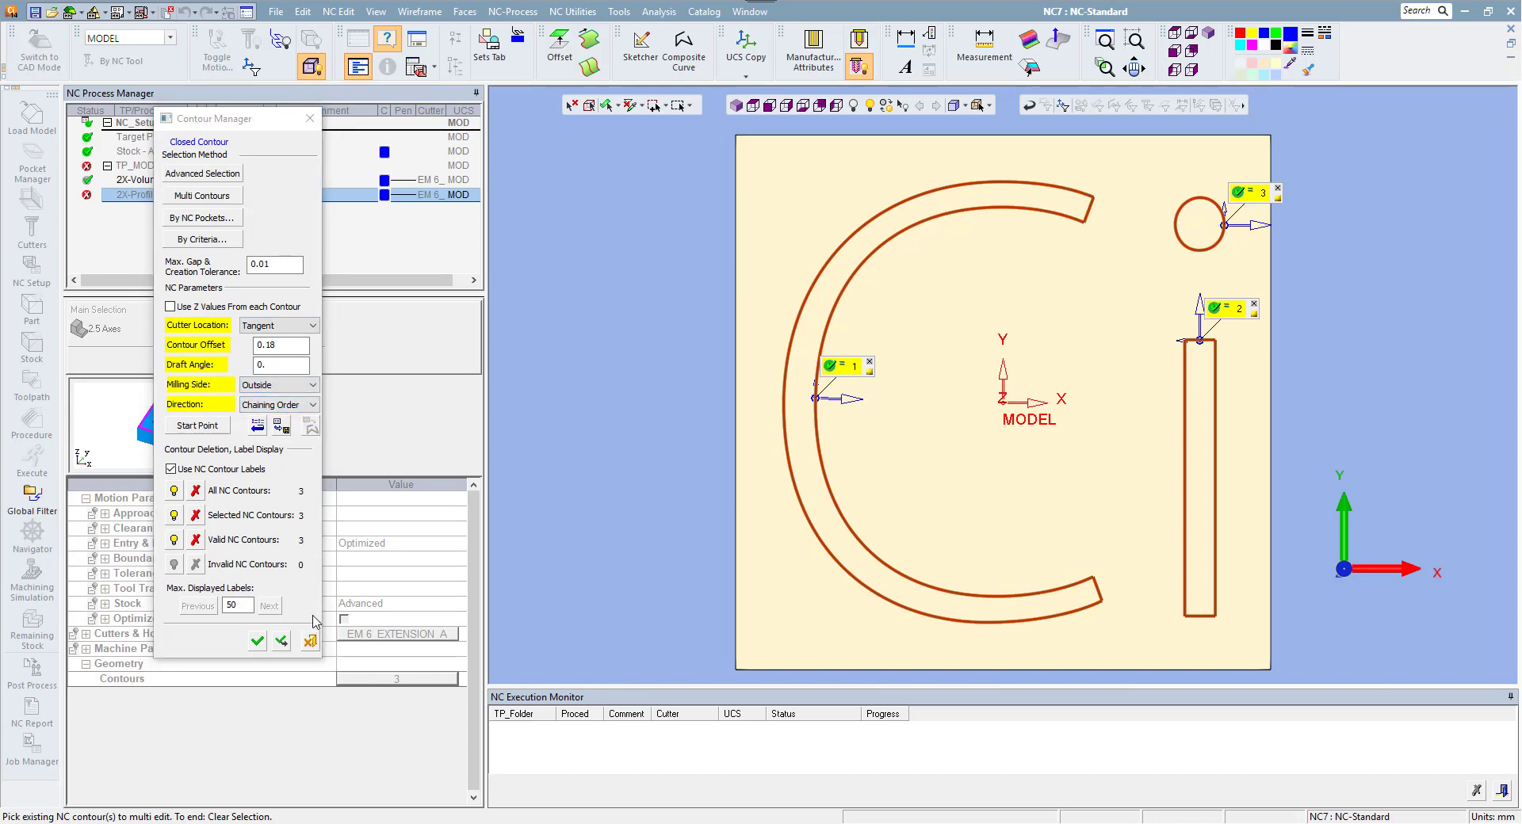
{"action": "left_click", "coordinate": [281, 641]}
- Move the C-shaped contour's start point to the midpoint of its outer arc and accept the contours
{"action": "left_click", "coordinate": [827, 381]}
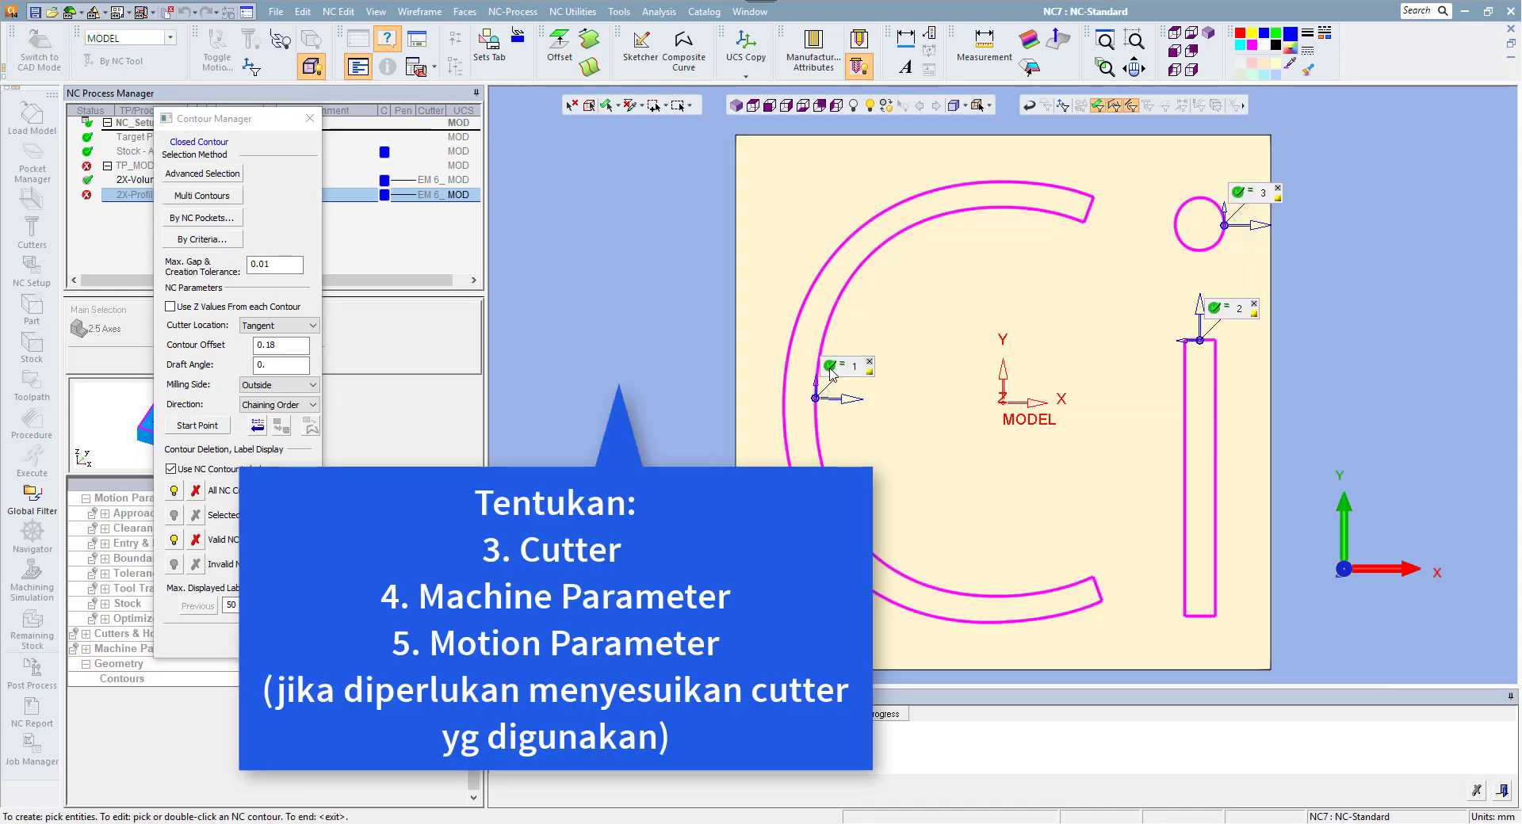
{"action": "left_click", "coordinate": [207, 427]}
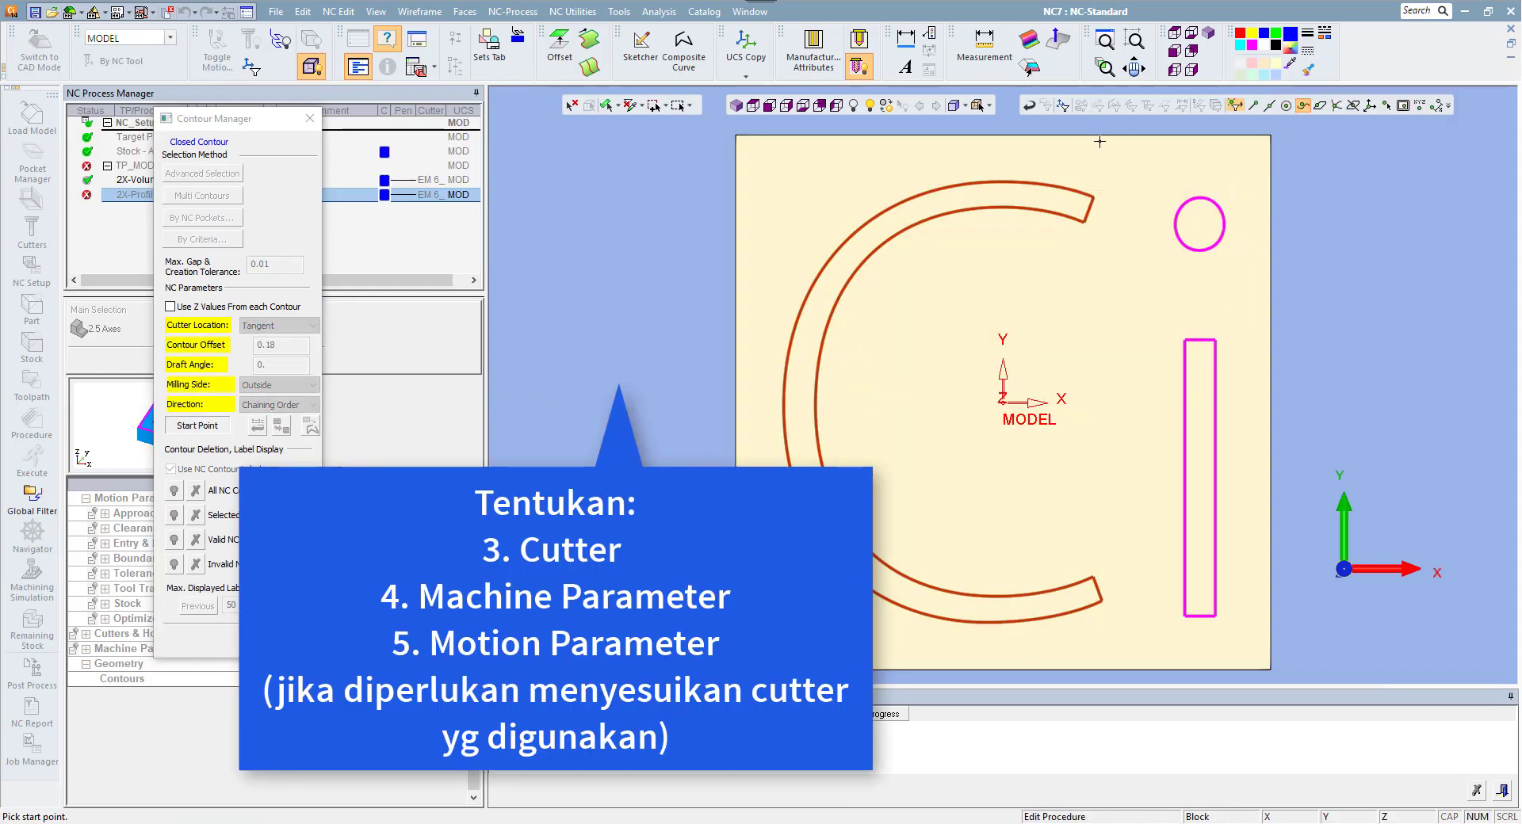
{"action": "left_click", "coordinate": [1269, 105]}
{"action": "left_click", "coordinate": [783, 410]}
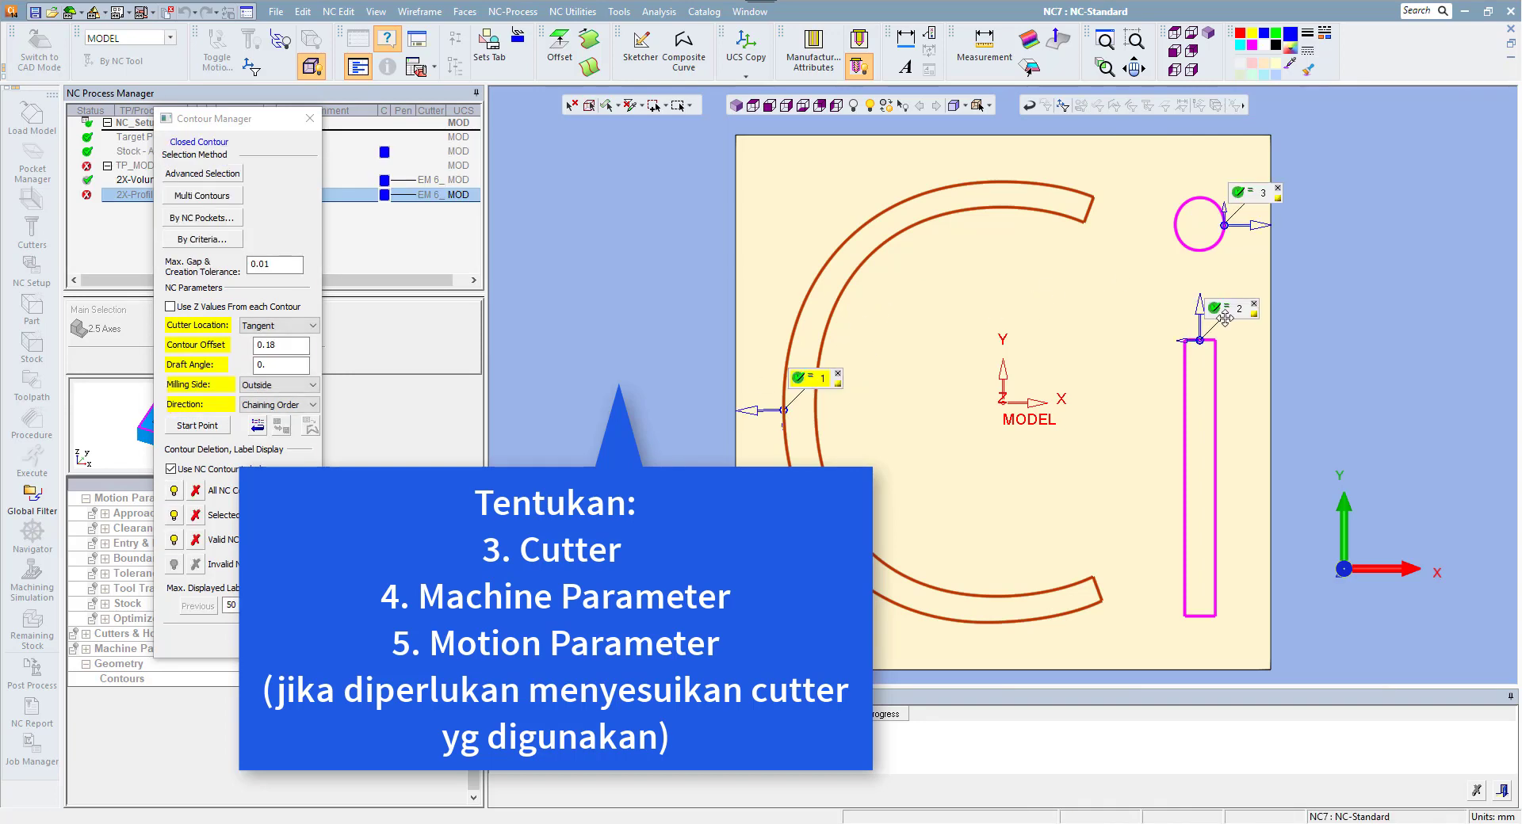
{"action": "middle_click", "coordinate": [990, 350]}
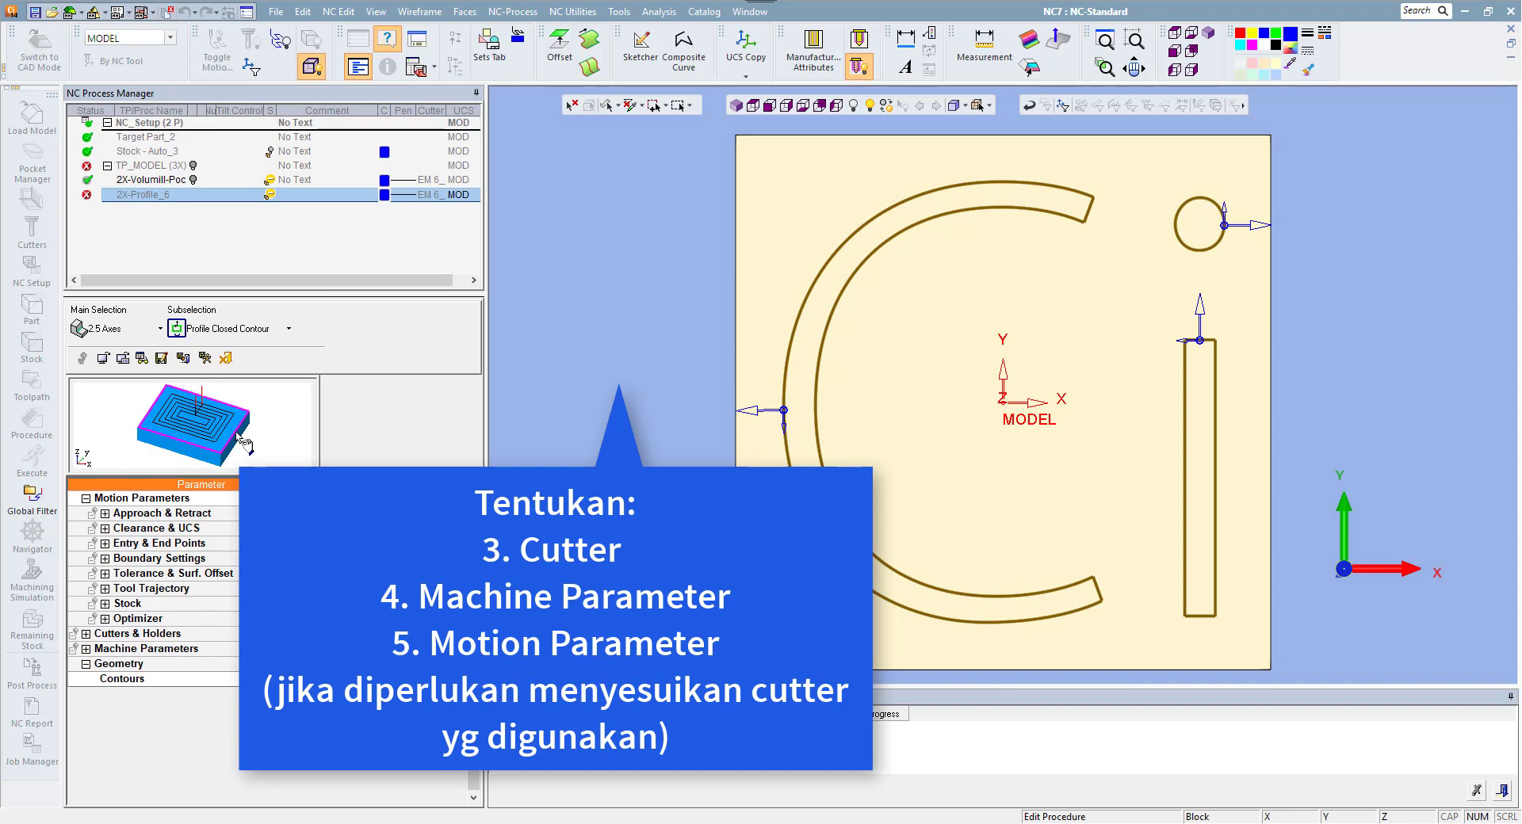
- Move the straight bar contour's start point to the midpoint of its long side nearest the block's edge and accept the contours
{"action": "left_click", "coordinate": [424, 680]}
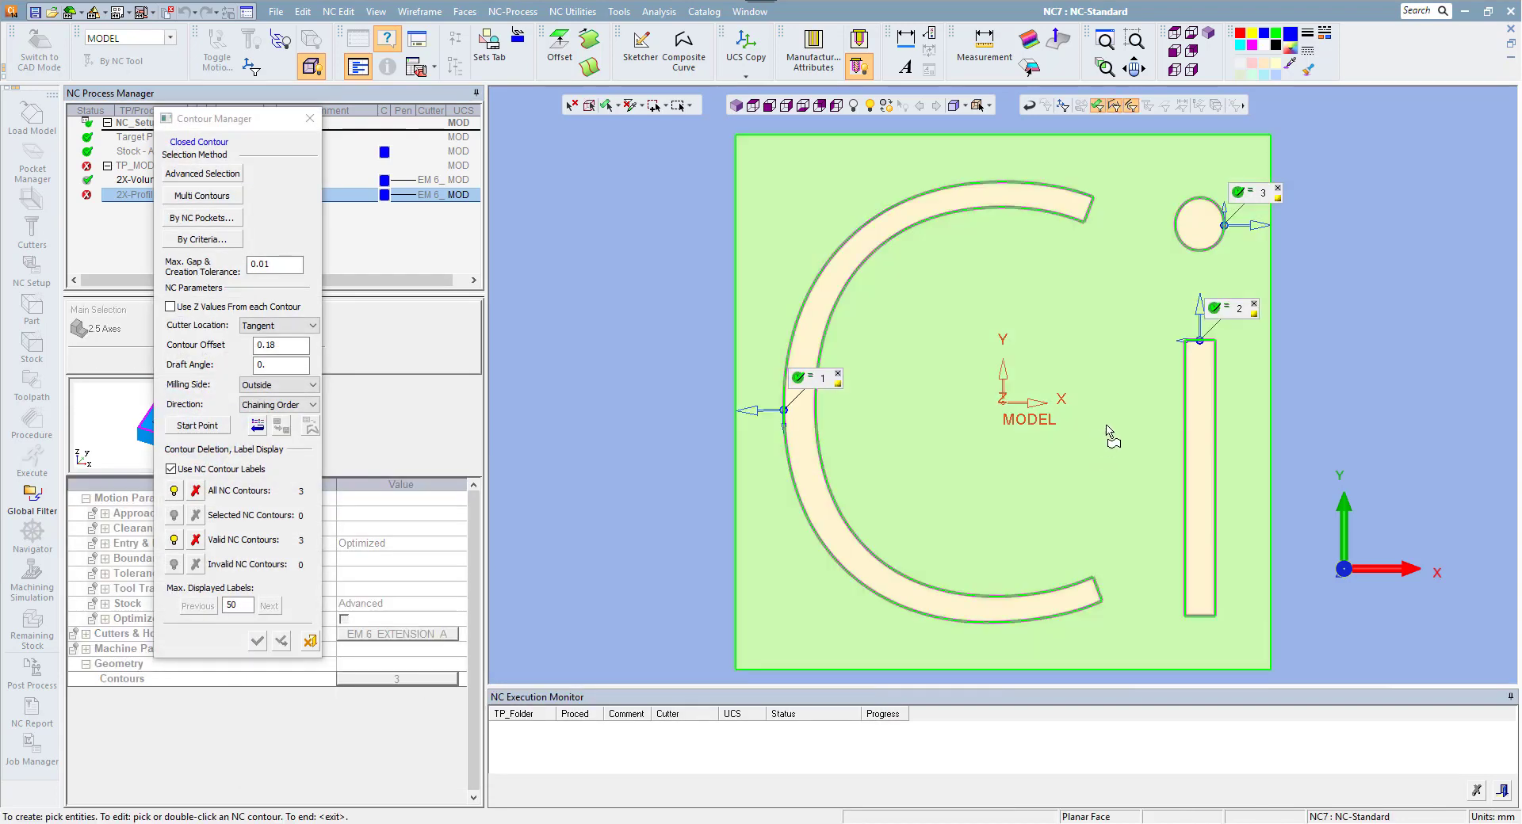
{"action": "left_click", "coordinate": [1213, 310]}
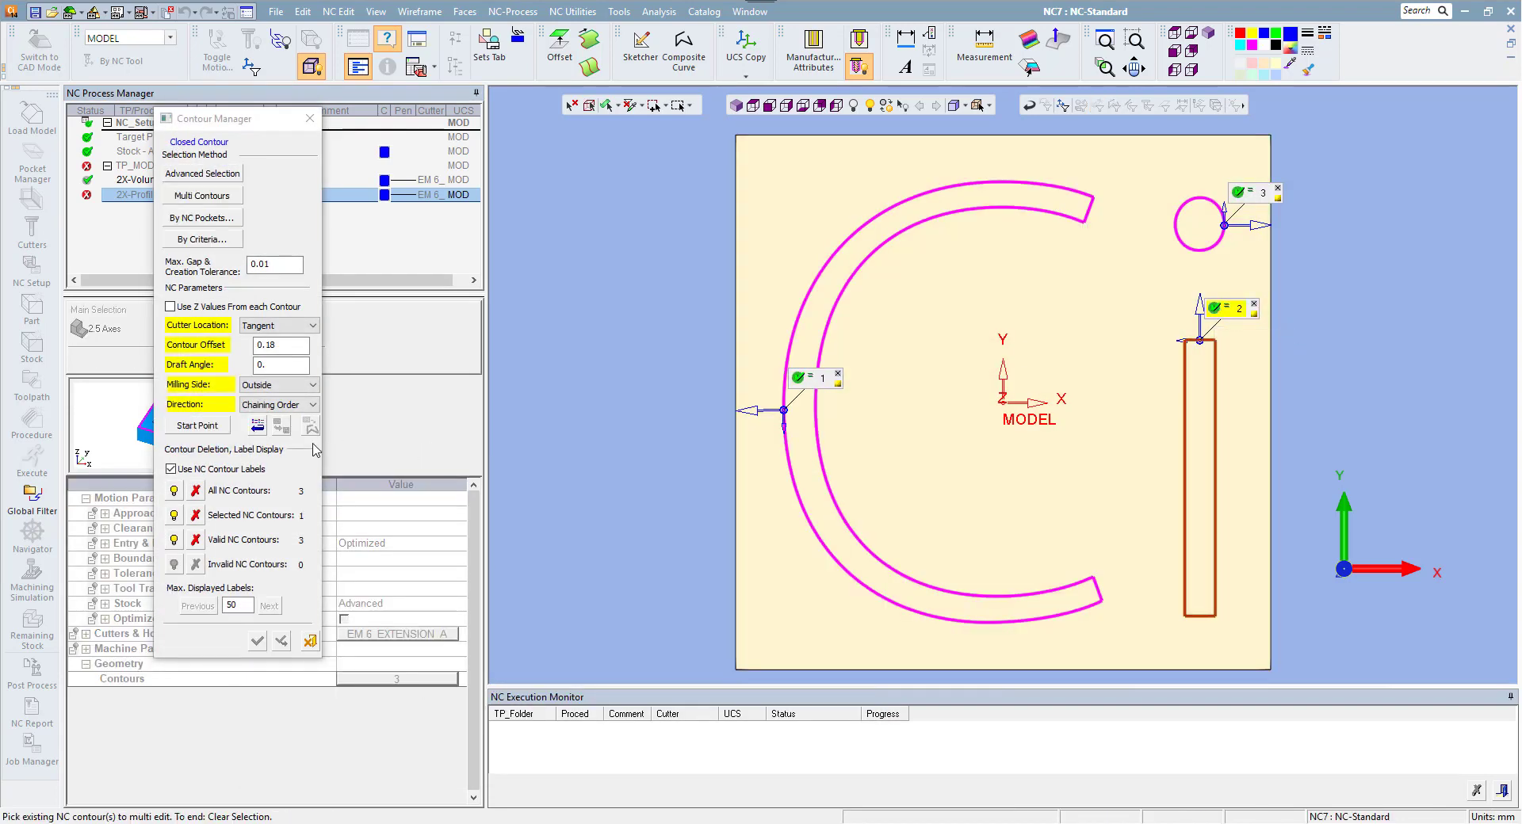
{"action": "left_click", "coordinate": [208, 426]}
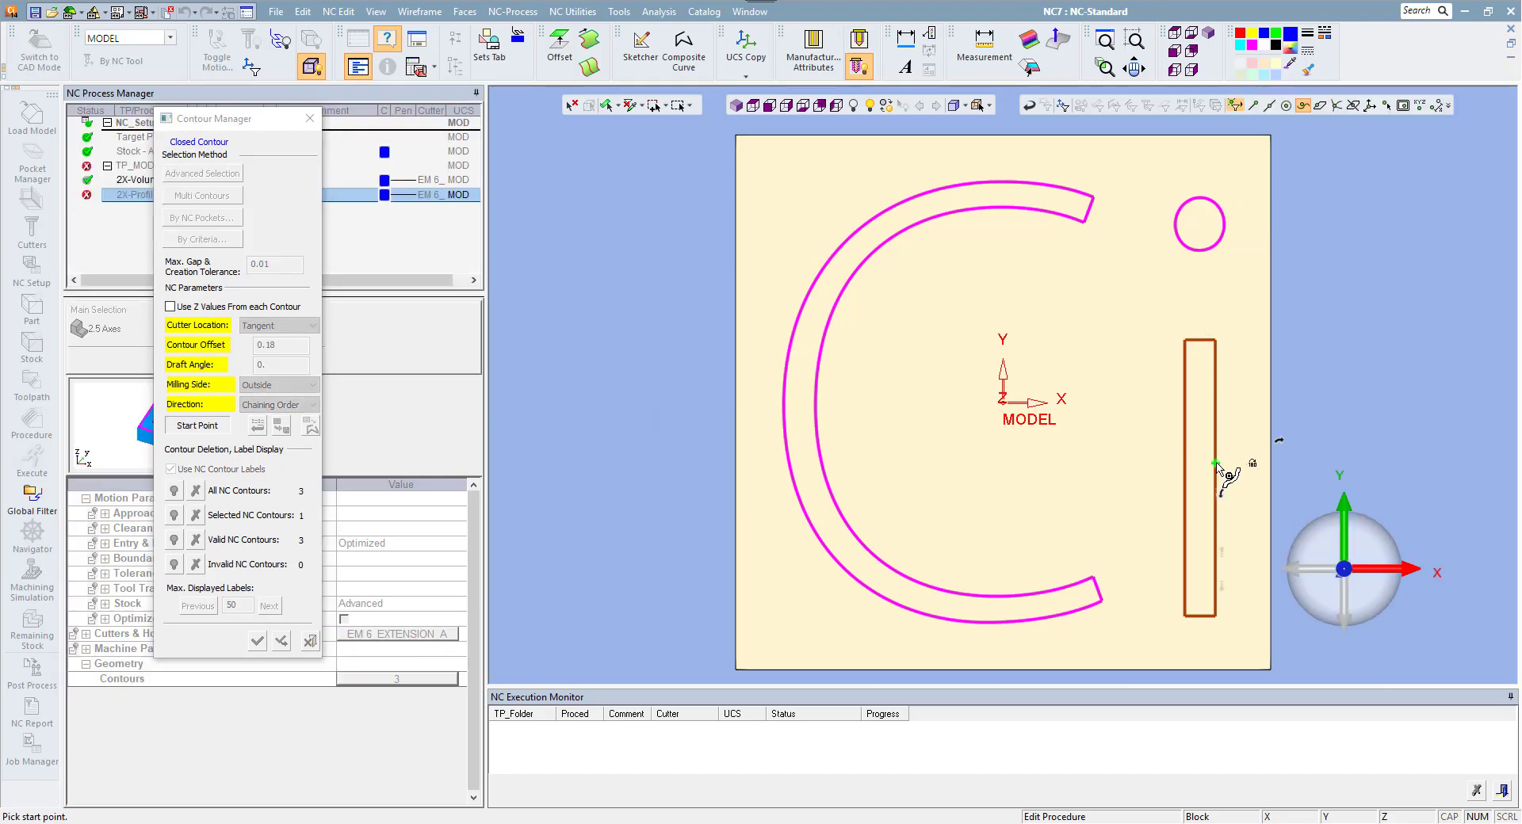
{"action": "left_click", "coordinate": [1269, 105]}
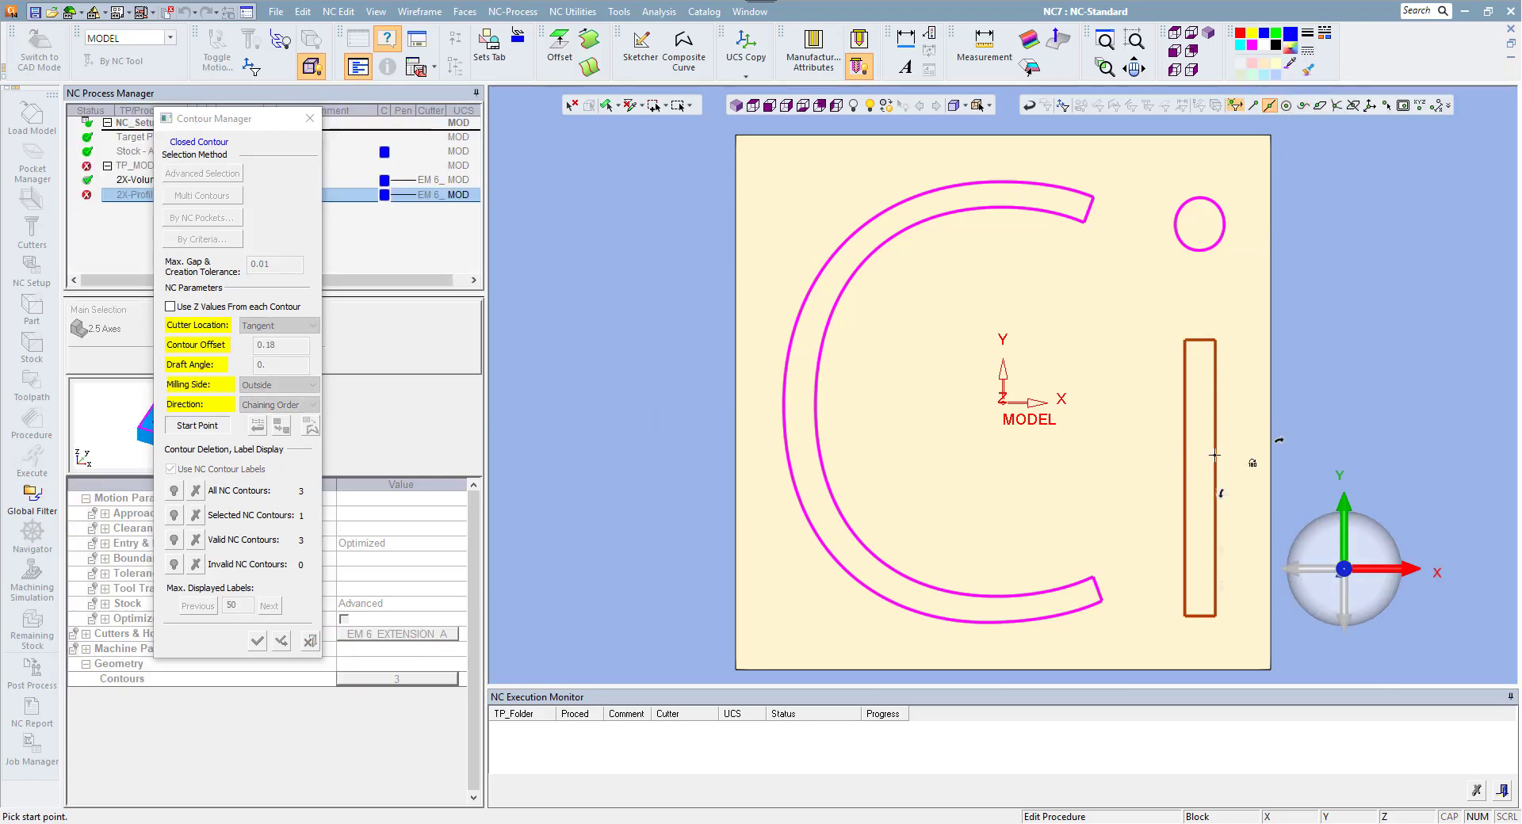
{"action": "left_click", "coordinate": [1217, 455]}
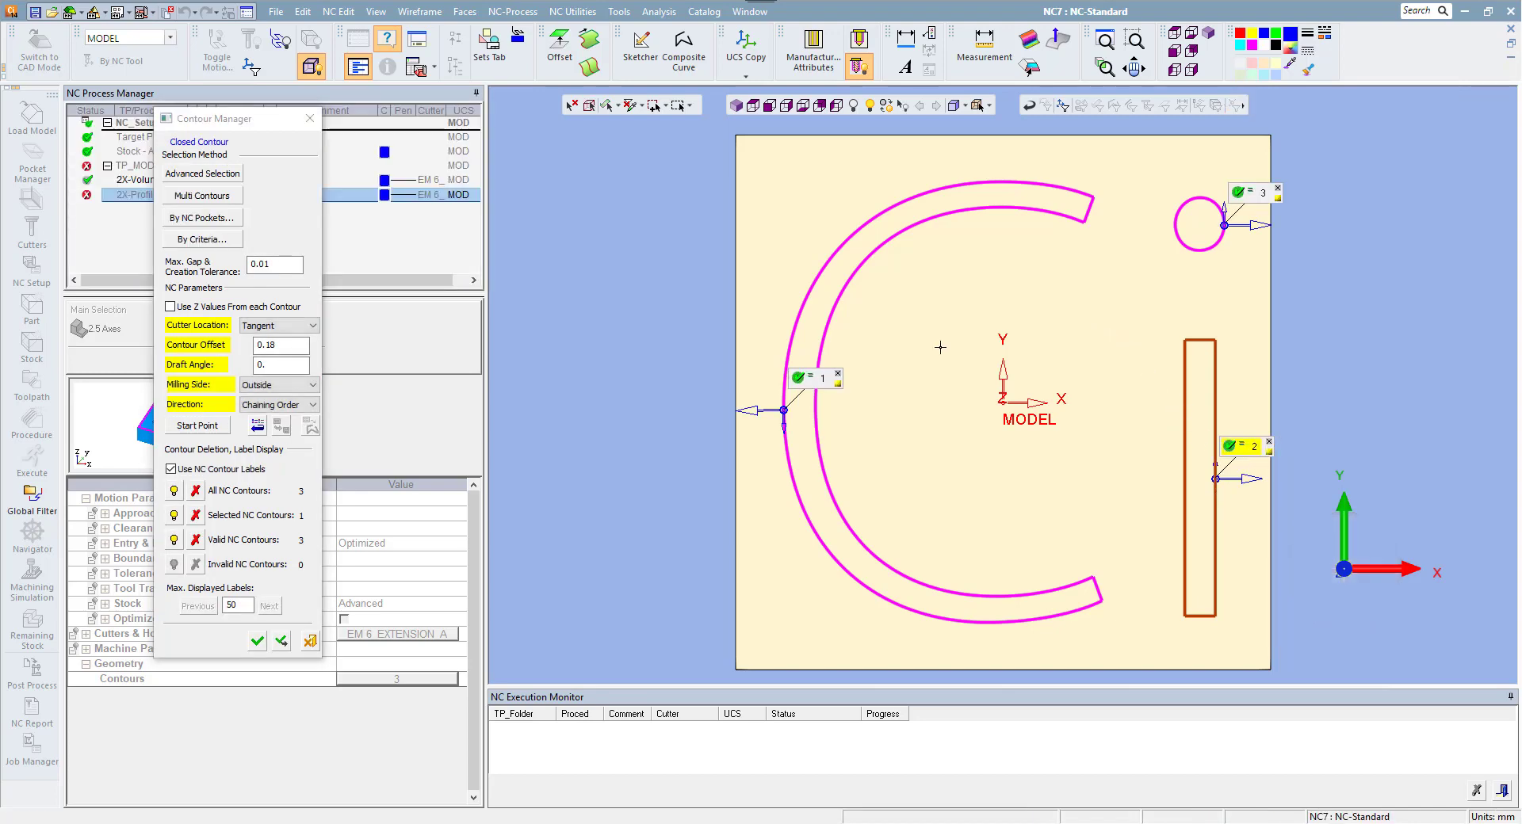
{"action": "middle_click", "coordinate": [926, 515]}
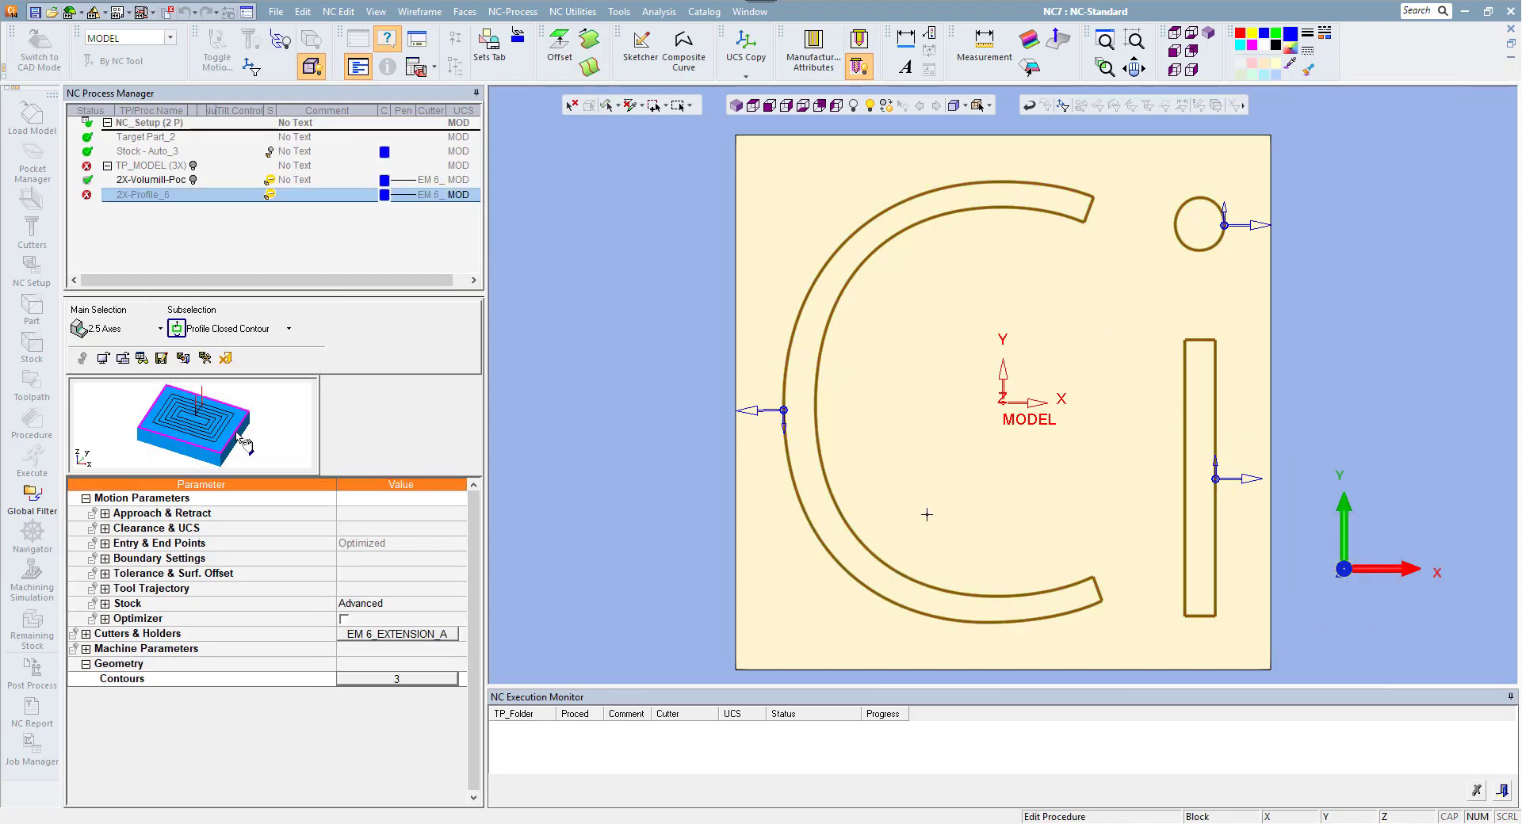
- Save and calculate the Profile Closed Contour procedure for the three outside contours
{"action": "right_click", "coordinate": [919, 417]}
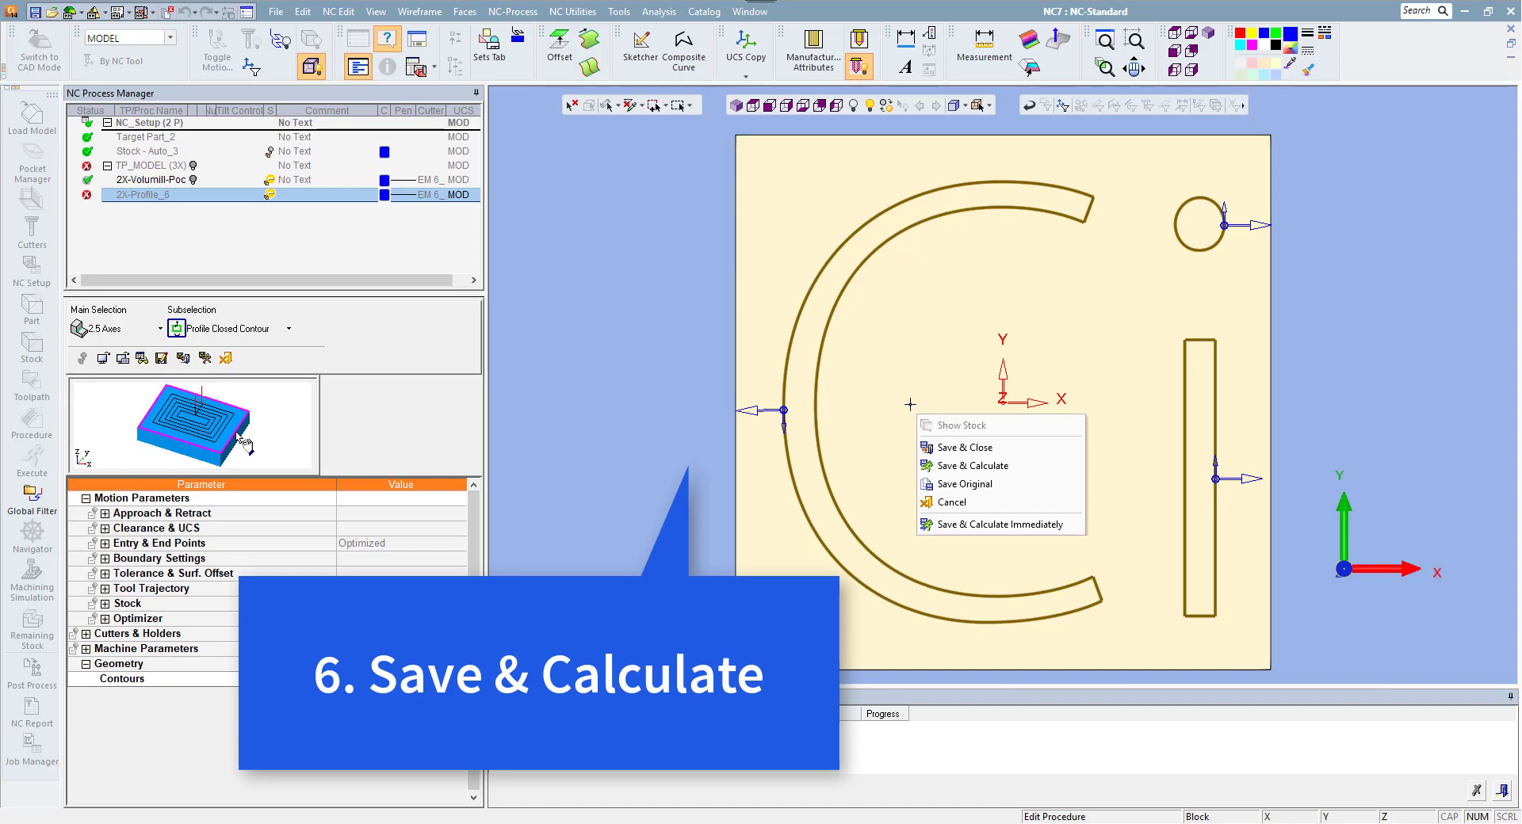
{"action": "left_click", "coordinate": [963, 466]}
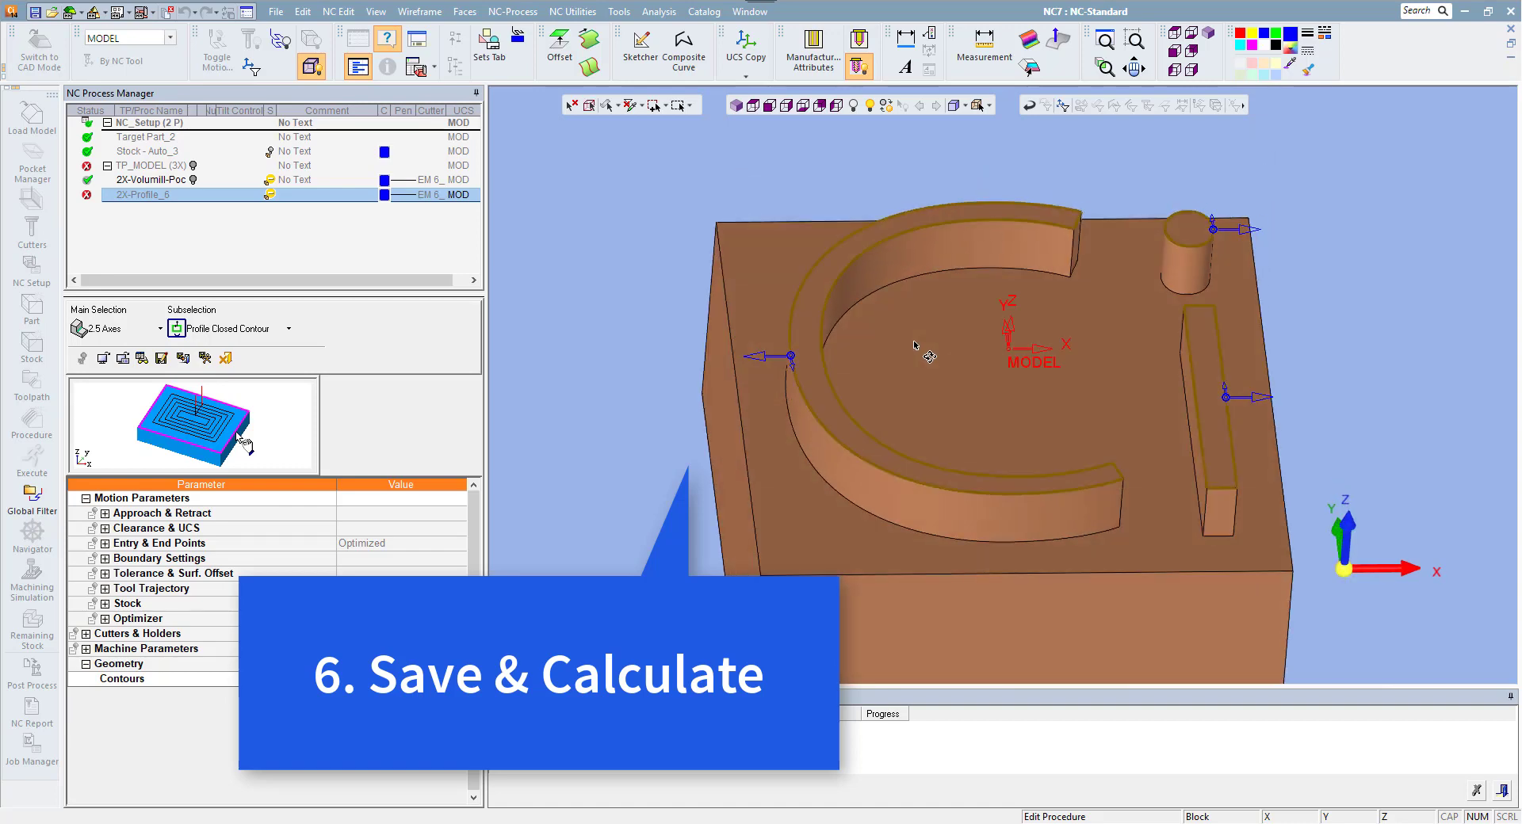
{"action": "left_click", "coordinate": [104, 589]}
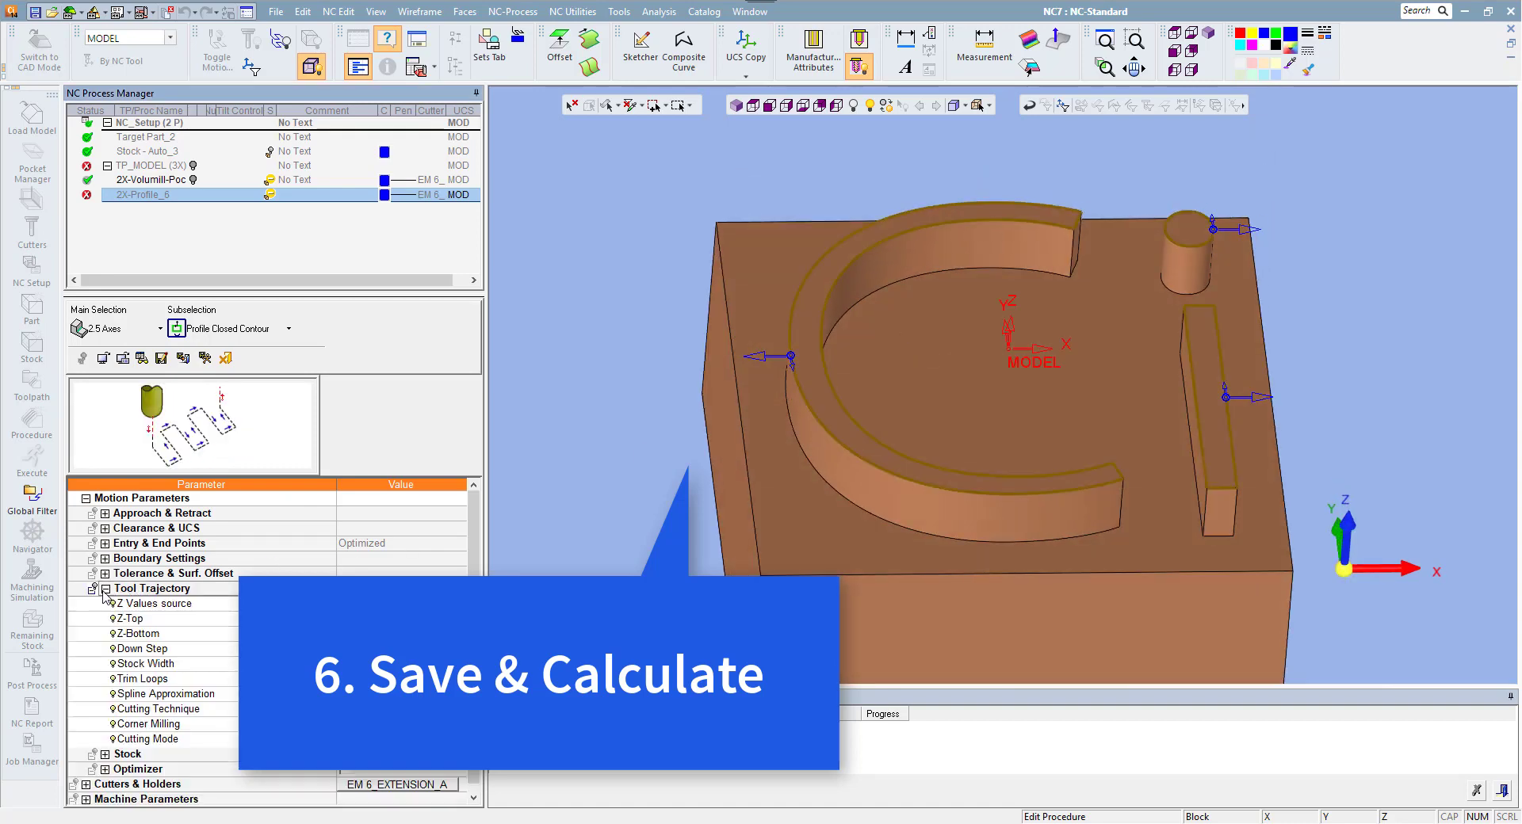
{"action": "right_click", "coordinate": [561, 409]}
{"action": "left_click", "coordinate": [591, 457]}
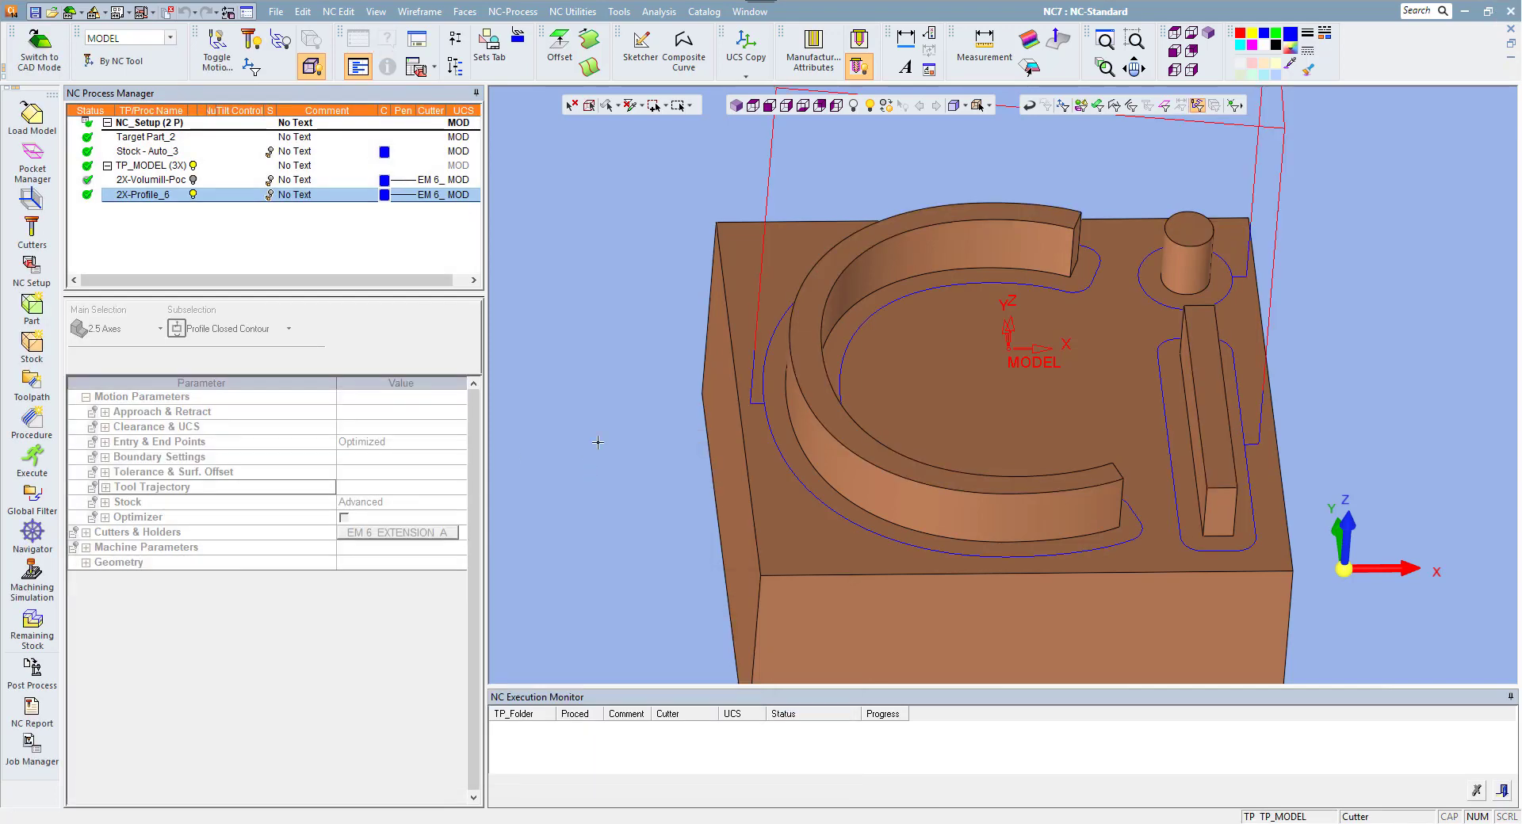
{"action": "mouse_move", "coordinate": [597, 442]}
{"action": "middle_mouse_down"}
{"action": "mouse_move", "coordinate": [601, 475]}
{"action": "mouse_move", "coordinate": [601, 450]}
{"action": "middle_mouse_up"}
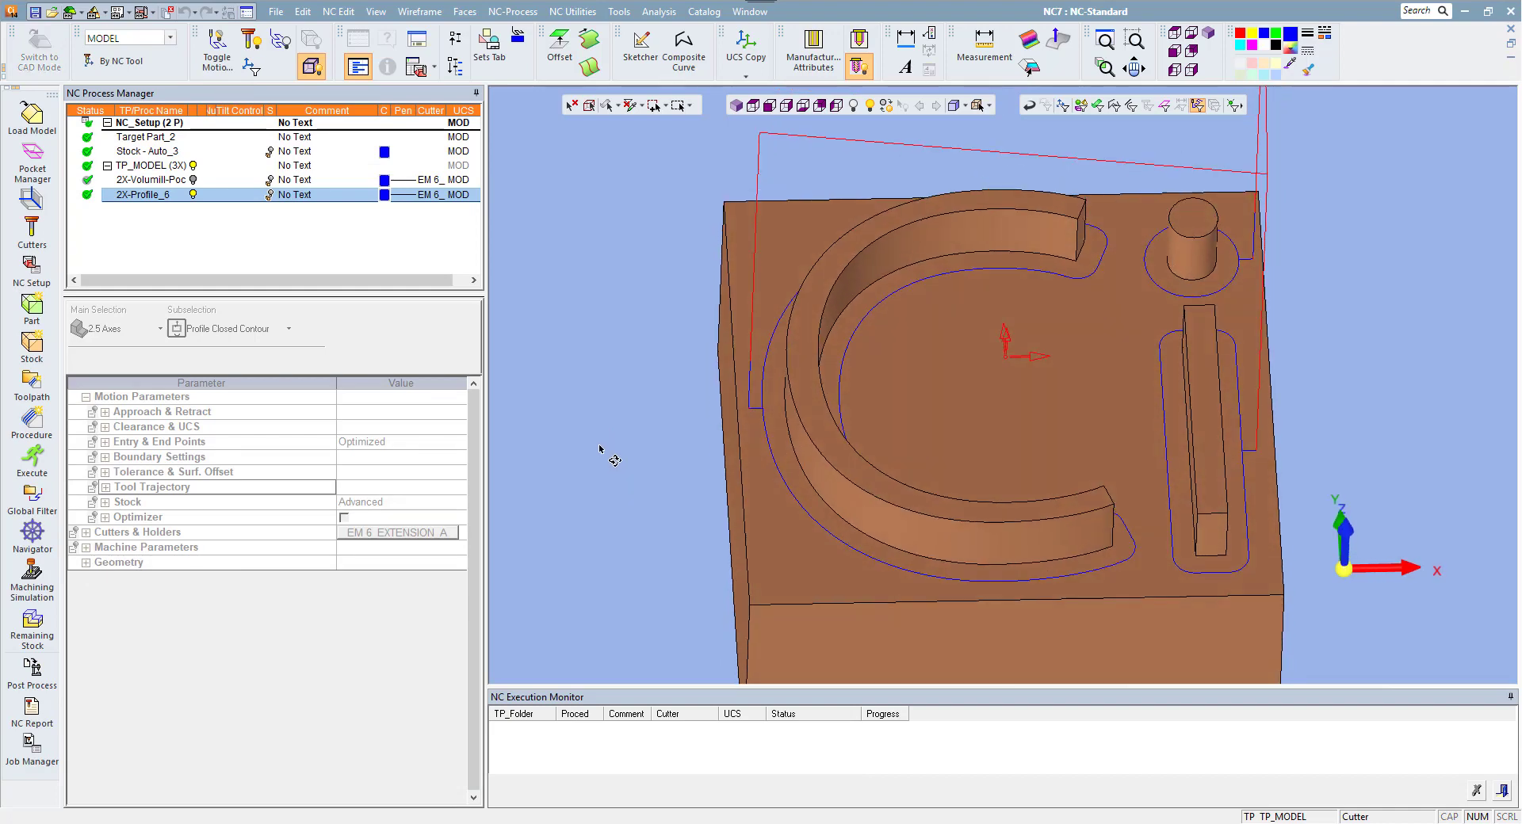
- Reopen the calculated profile procedure and set both its contour approach type and contour retract type to Tangent
{"action": "double_click", "coordinate": [156, 199]}
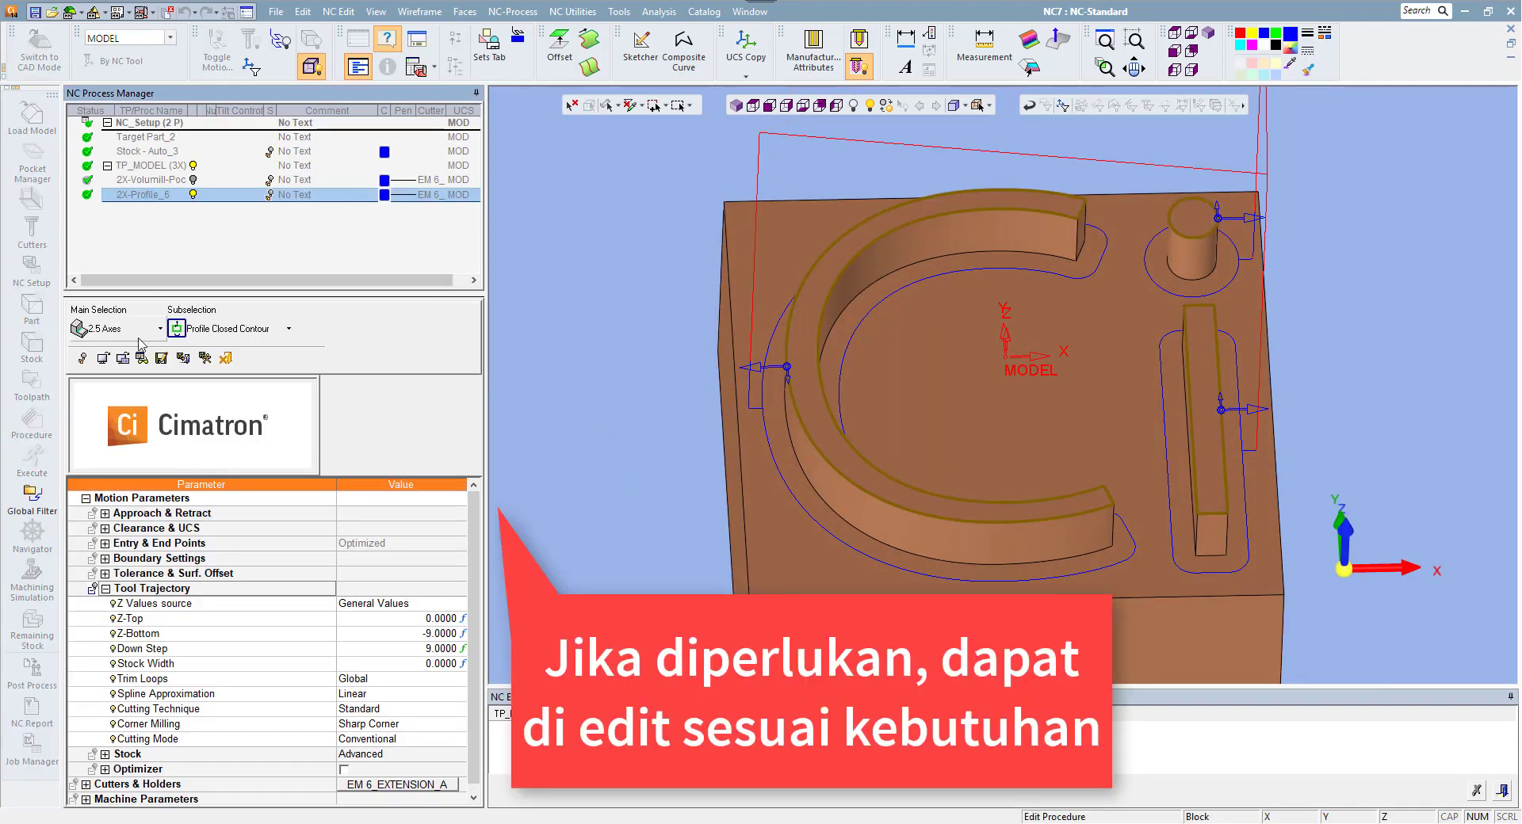
{"action": "left_click", "coordinate": [106, 514]}
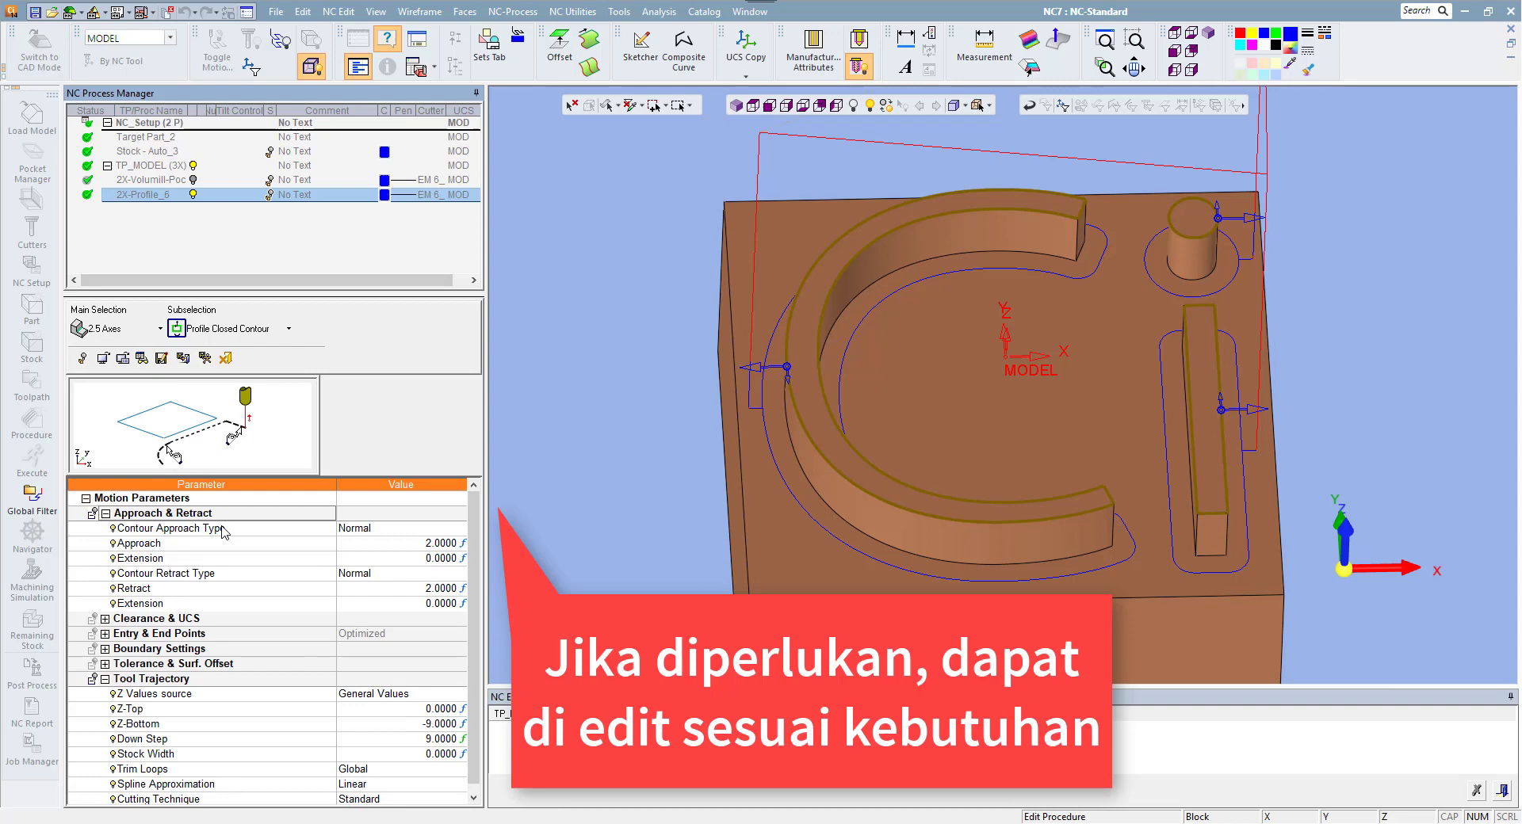
{"action": "left_click", "coordinate": [411, 529]}
{"action": "left_click", "coordinate": [409, 558]}
{"action": "left_click", "coordinate": [396, 573]}
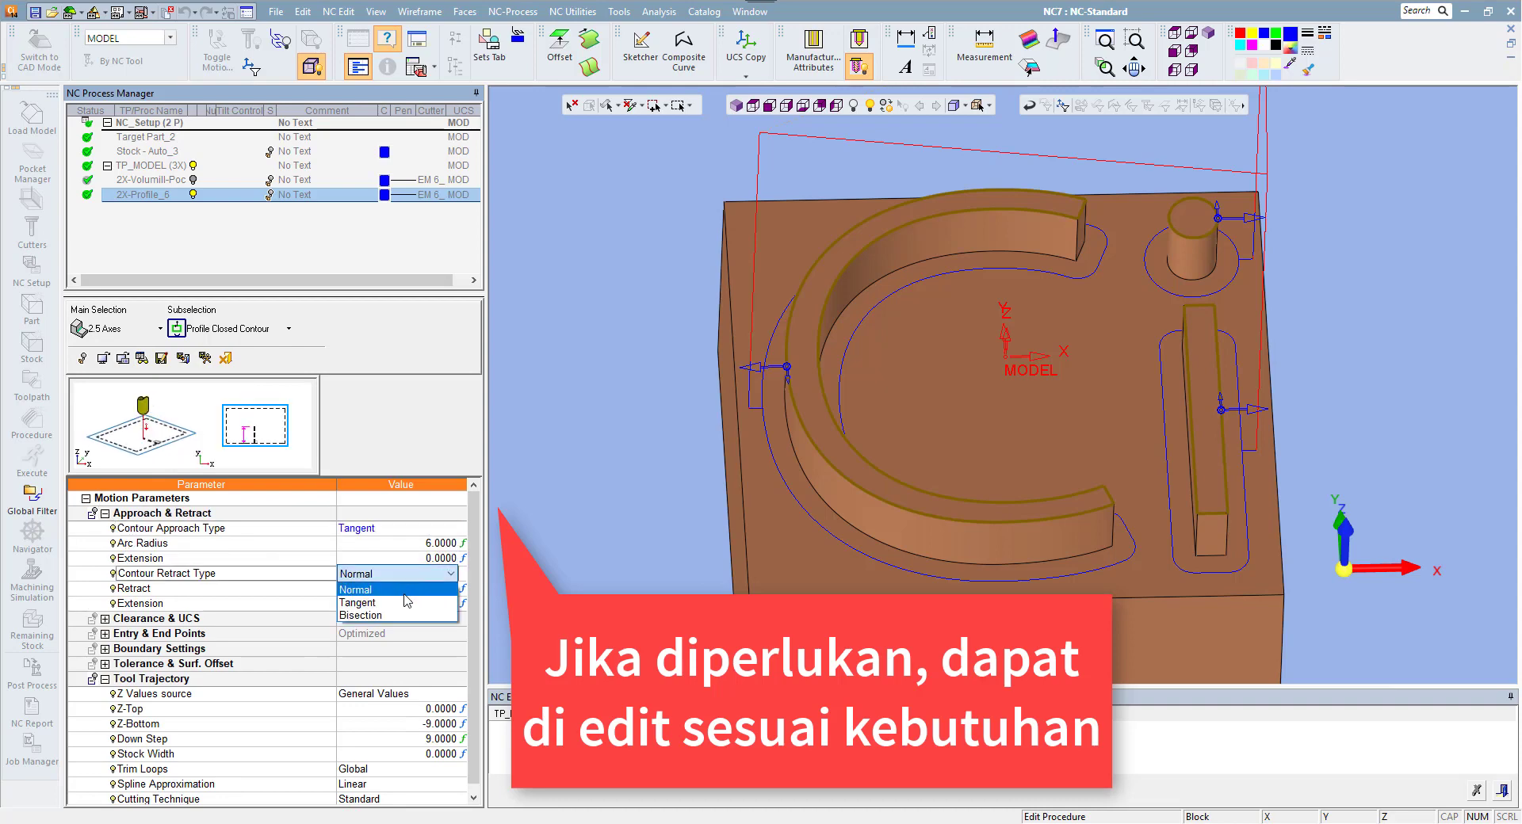
{"action": "left_click", "coordinate": [396, 601]}
{"action": "left_click", "coordinate": [105, 514]}
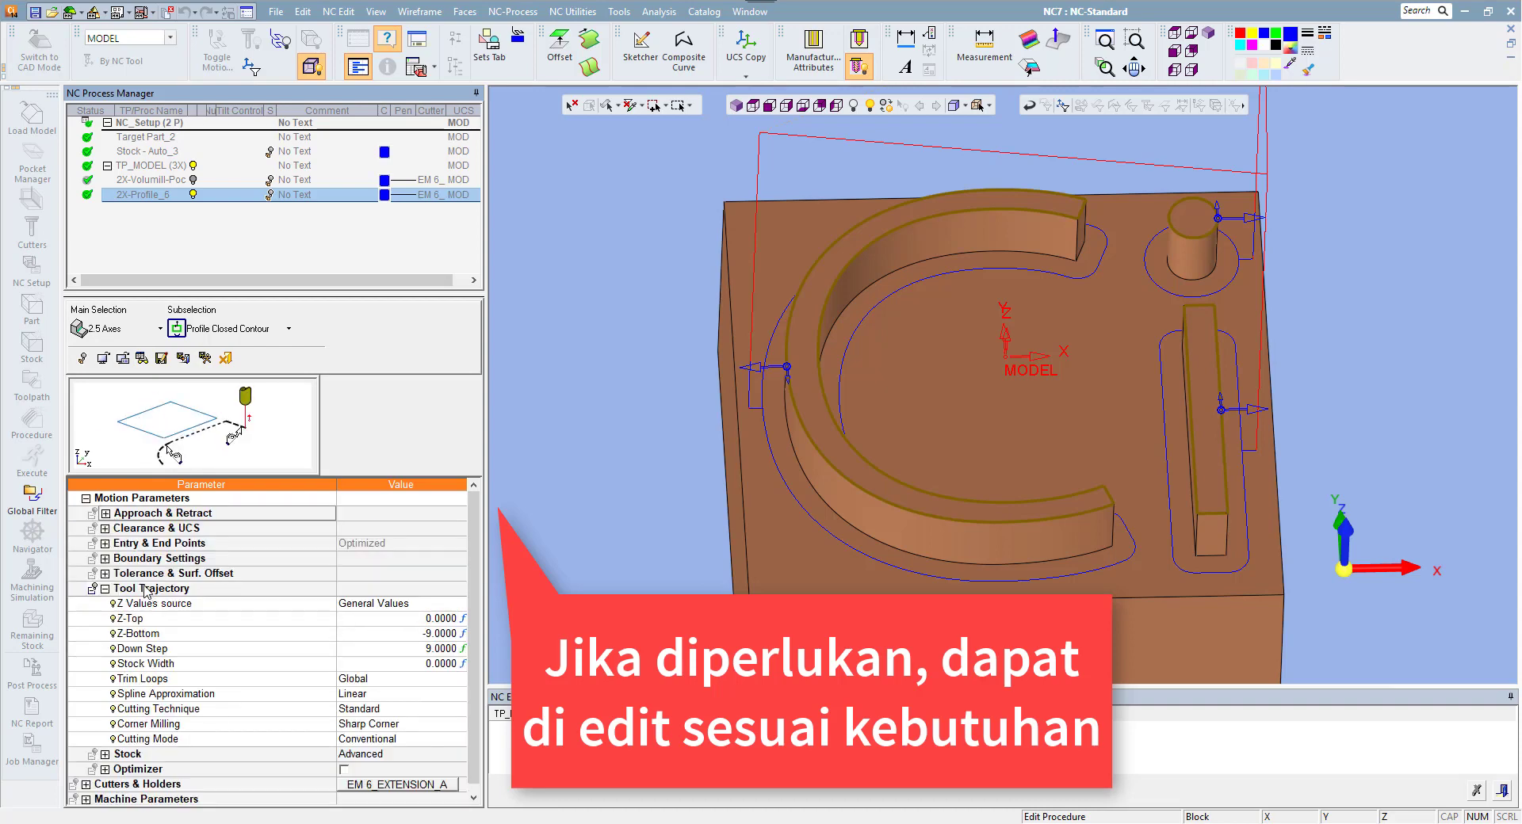
- Set the profile procedure's common contour offset to 0, and save and calculate it again
{"action": "left_click", "coordinate": [105, 589]}
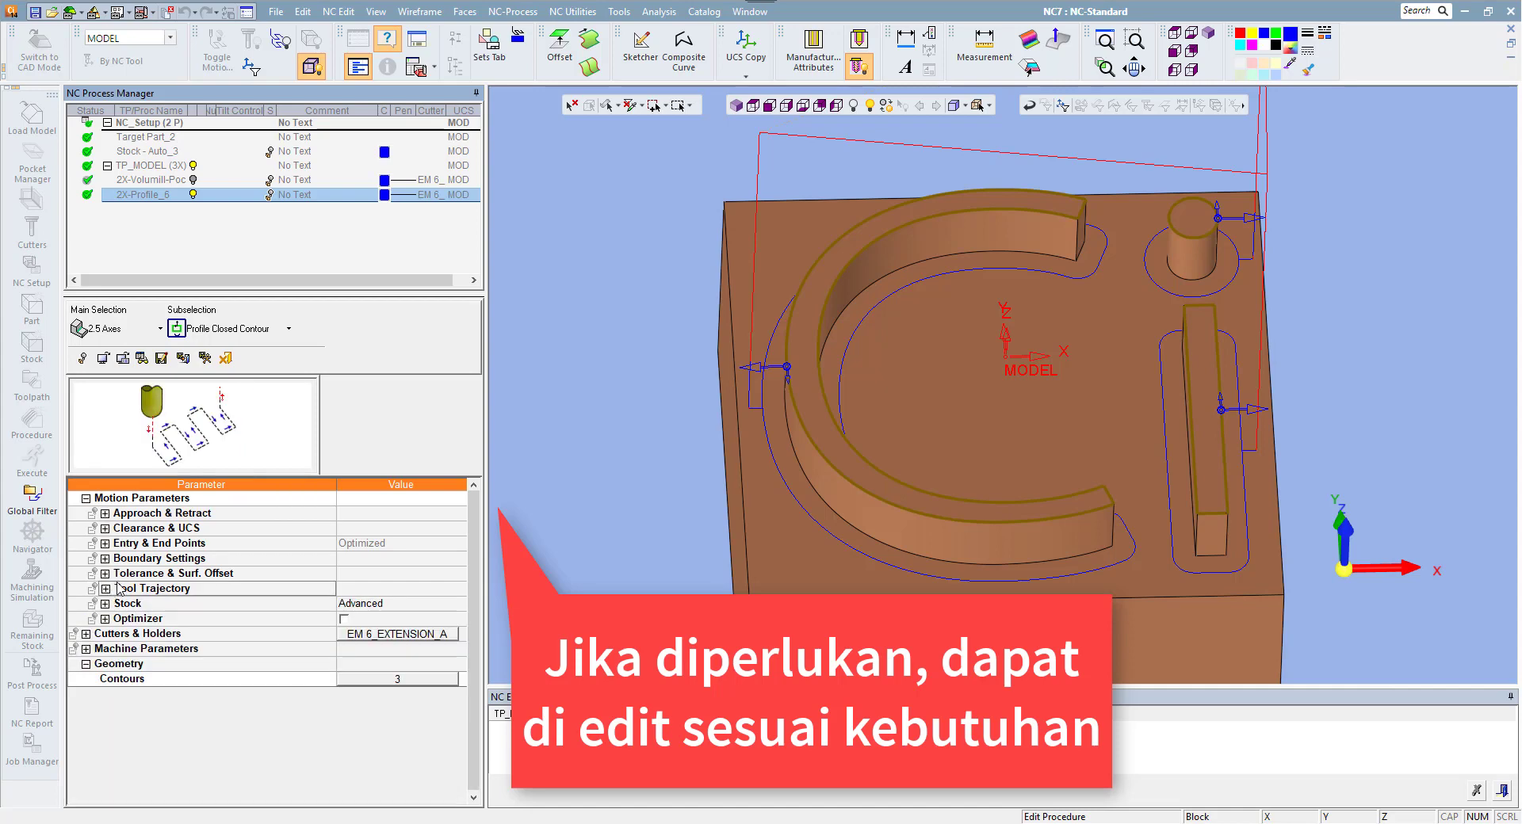
{"action": "left_click", "coordinate": [105, 559]}
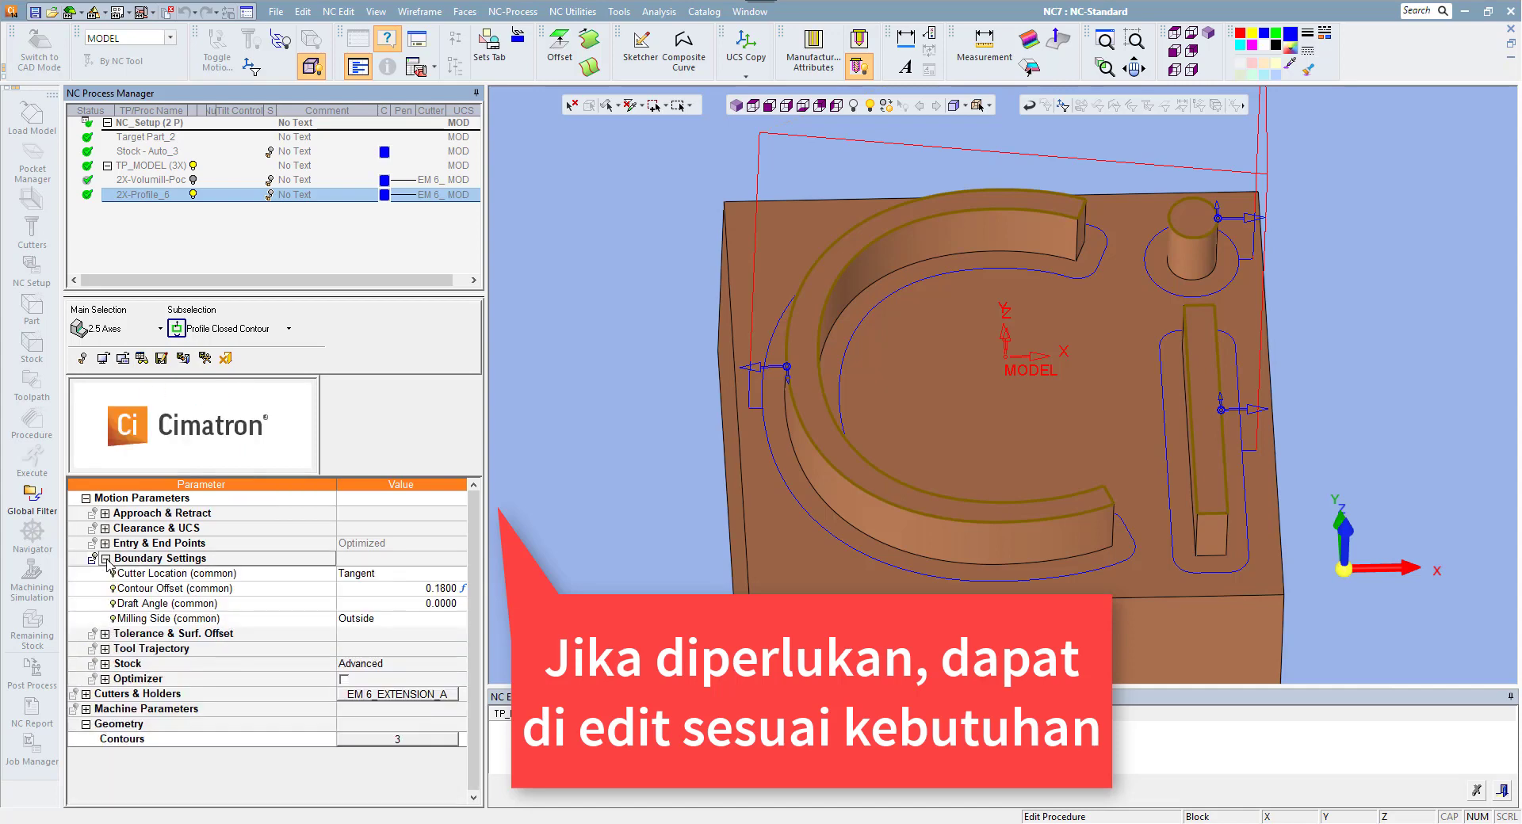
{"action": "left_click", "coordinate": [105, 559]}
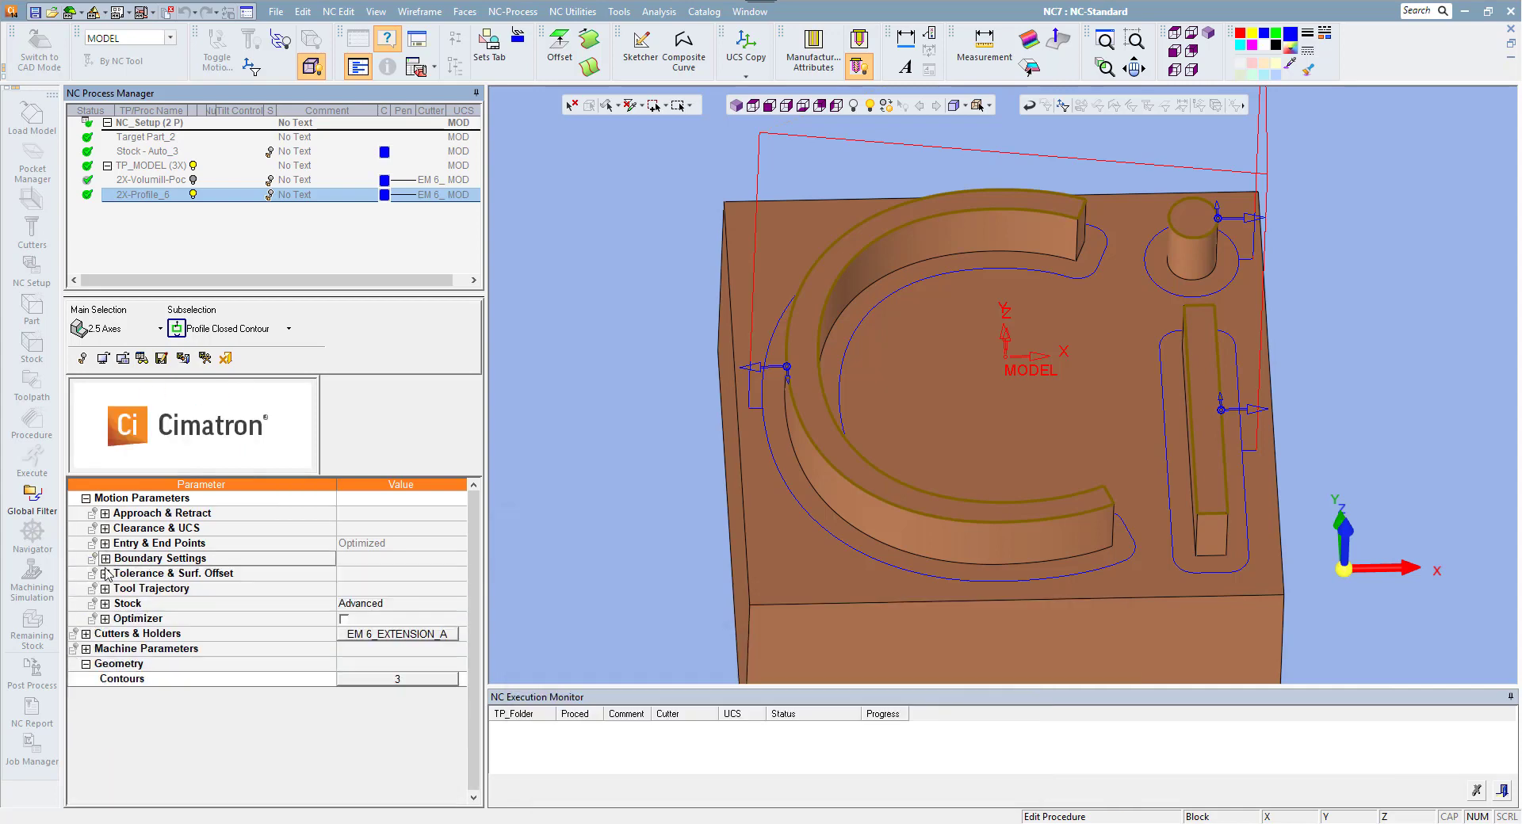
{"action": "left_click", "coordinate": [105, 559]}
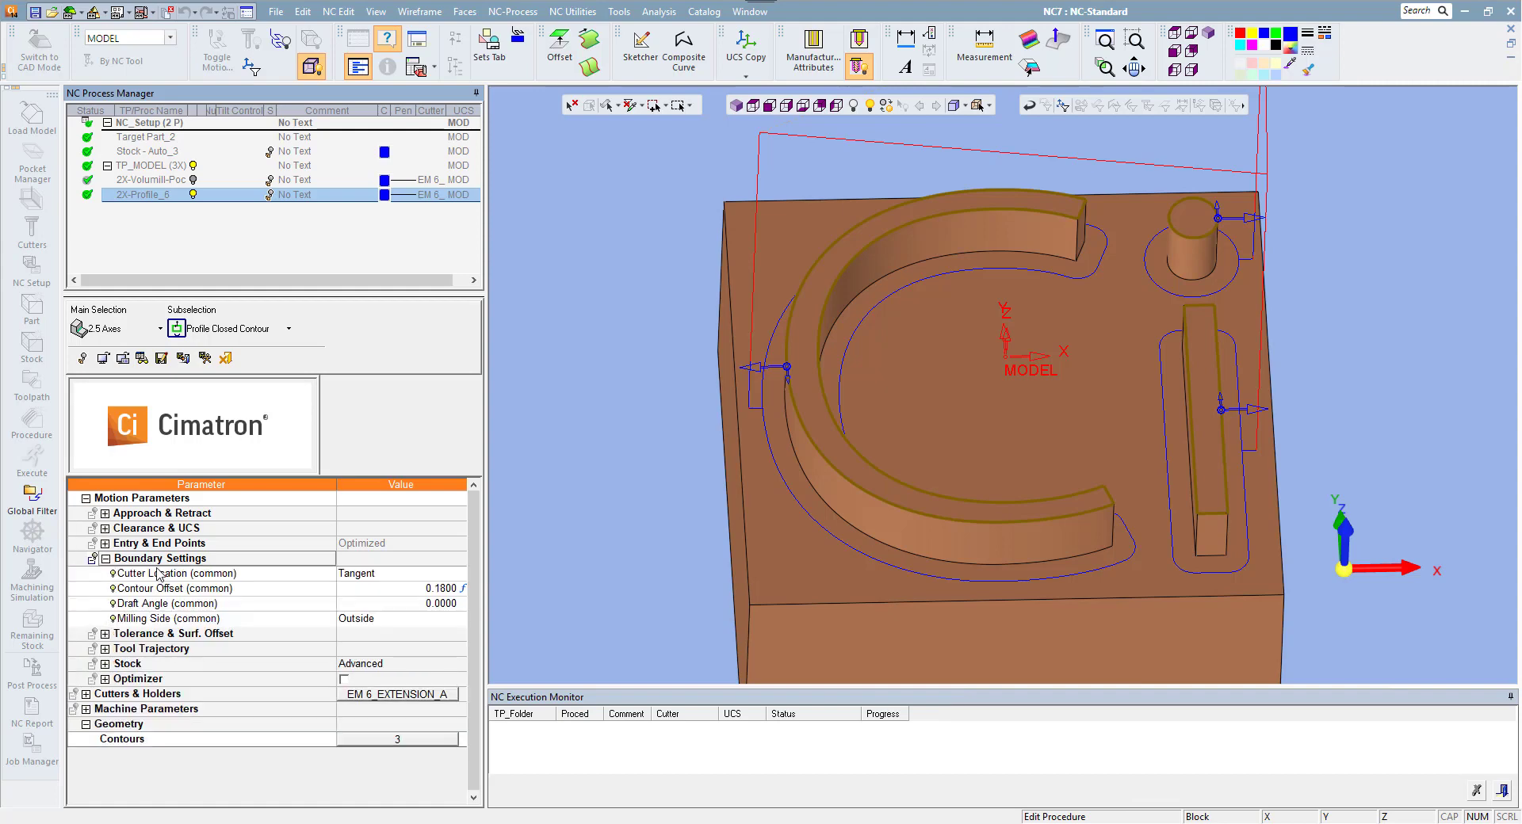
{"action": "left_click", "coordinate": [362, 591]}
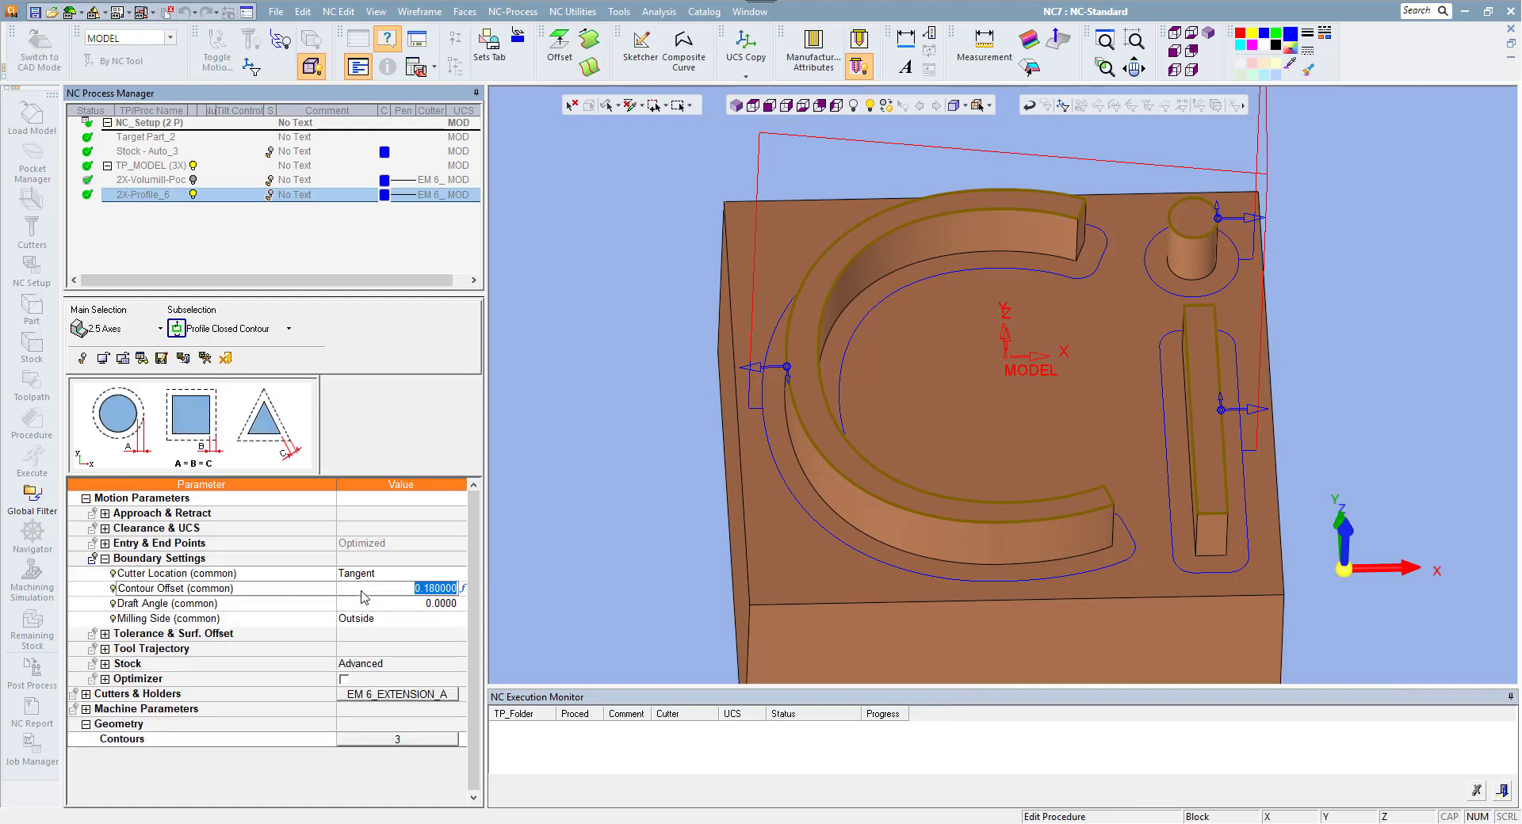
{"action": "type", "text": "0"}
{"action": "key", "text": "Tab"}
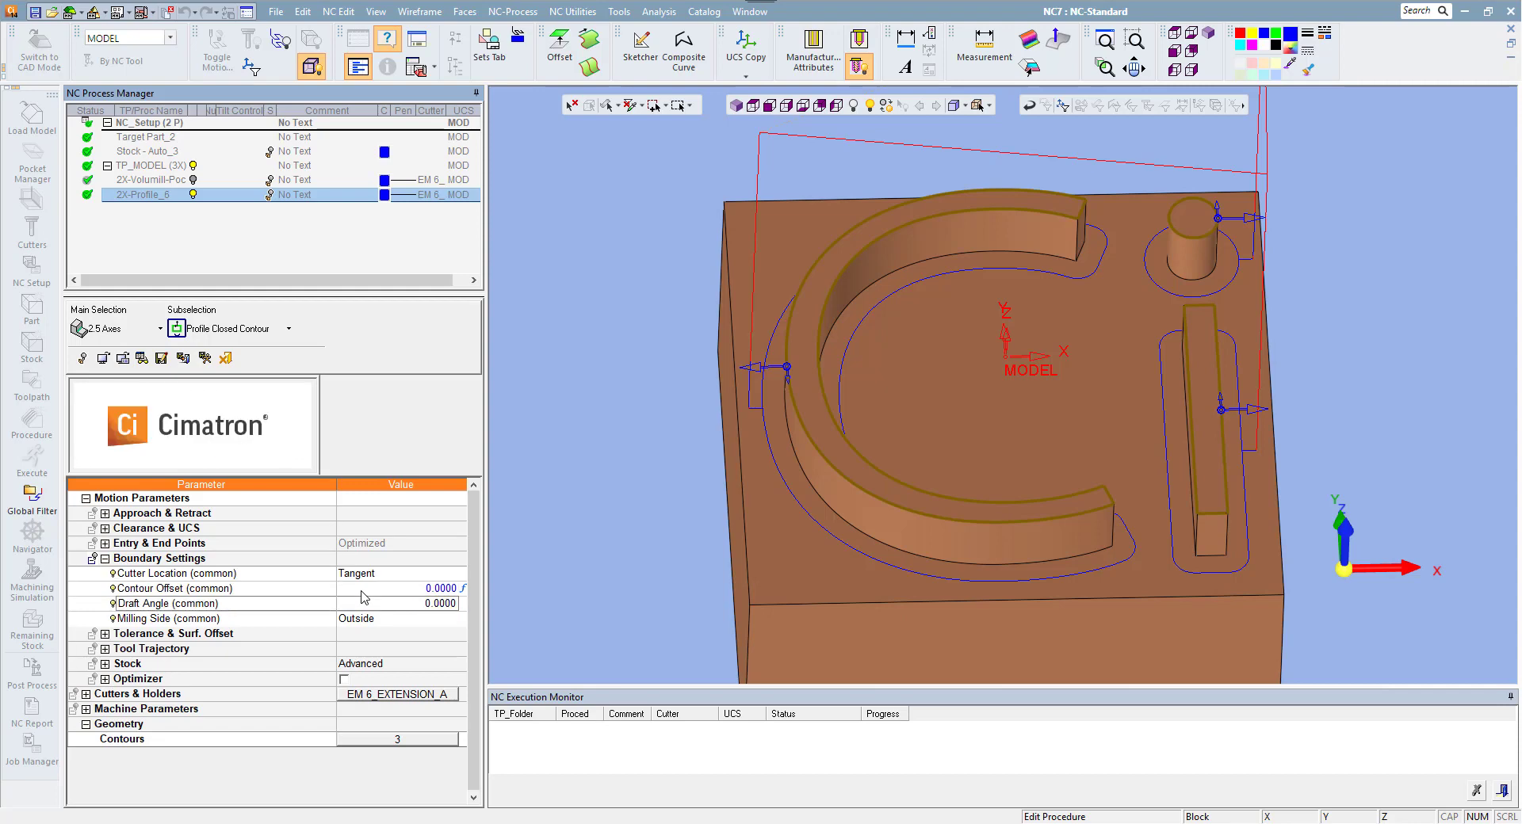
{"action": "right_click", "coordinate": [558, 375]}
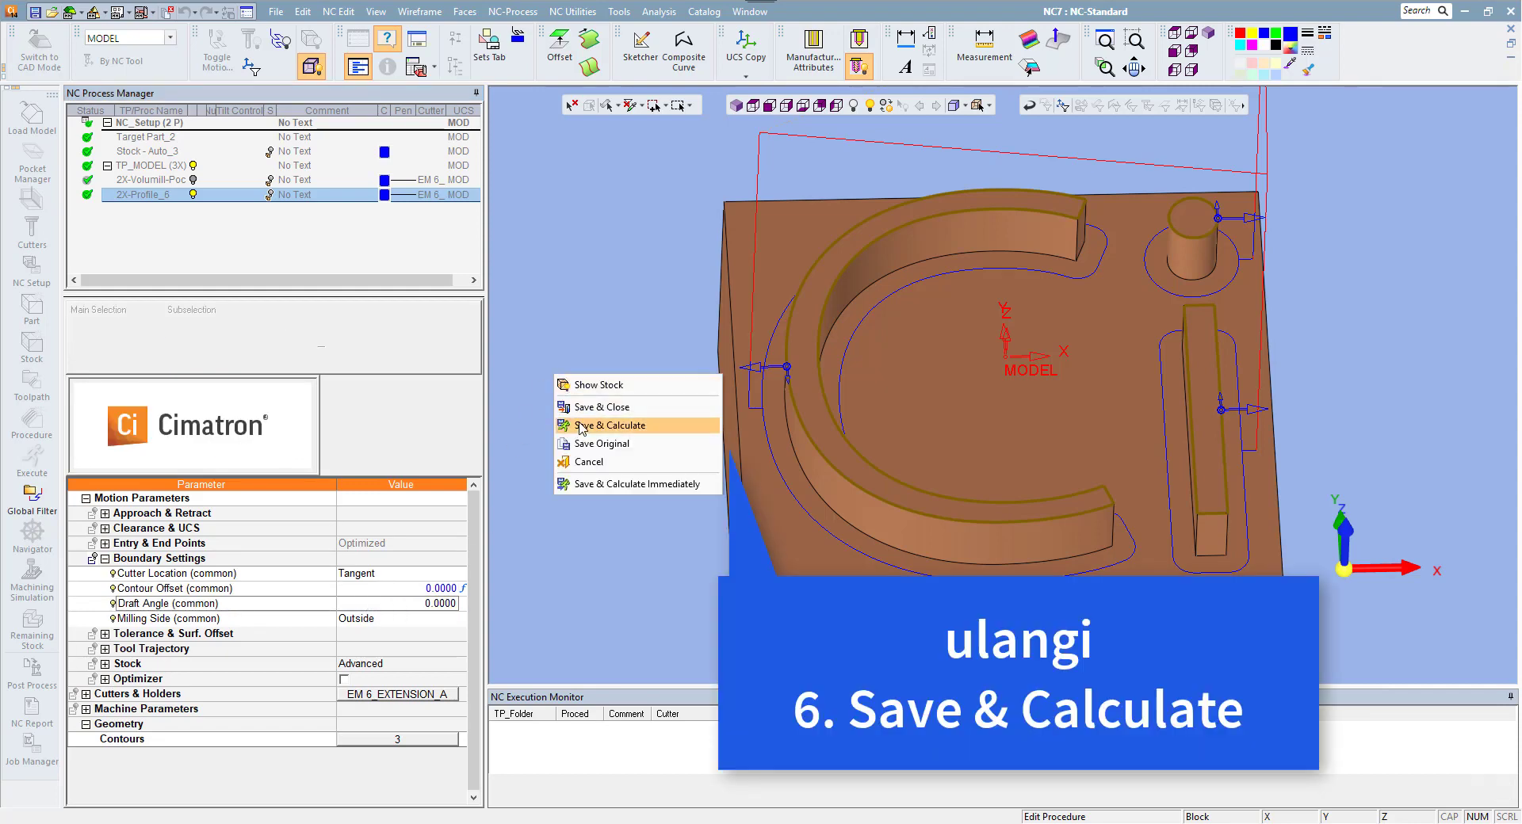
{"action": "left_click", "coordinate": [582, 426]}
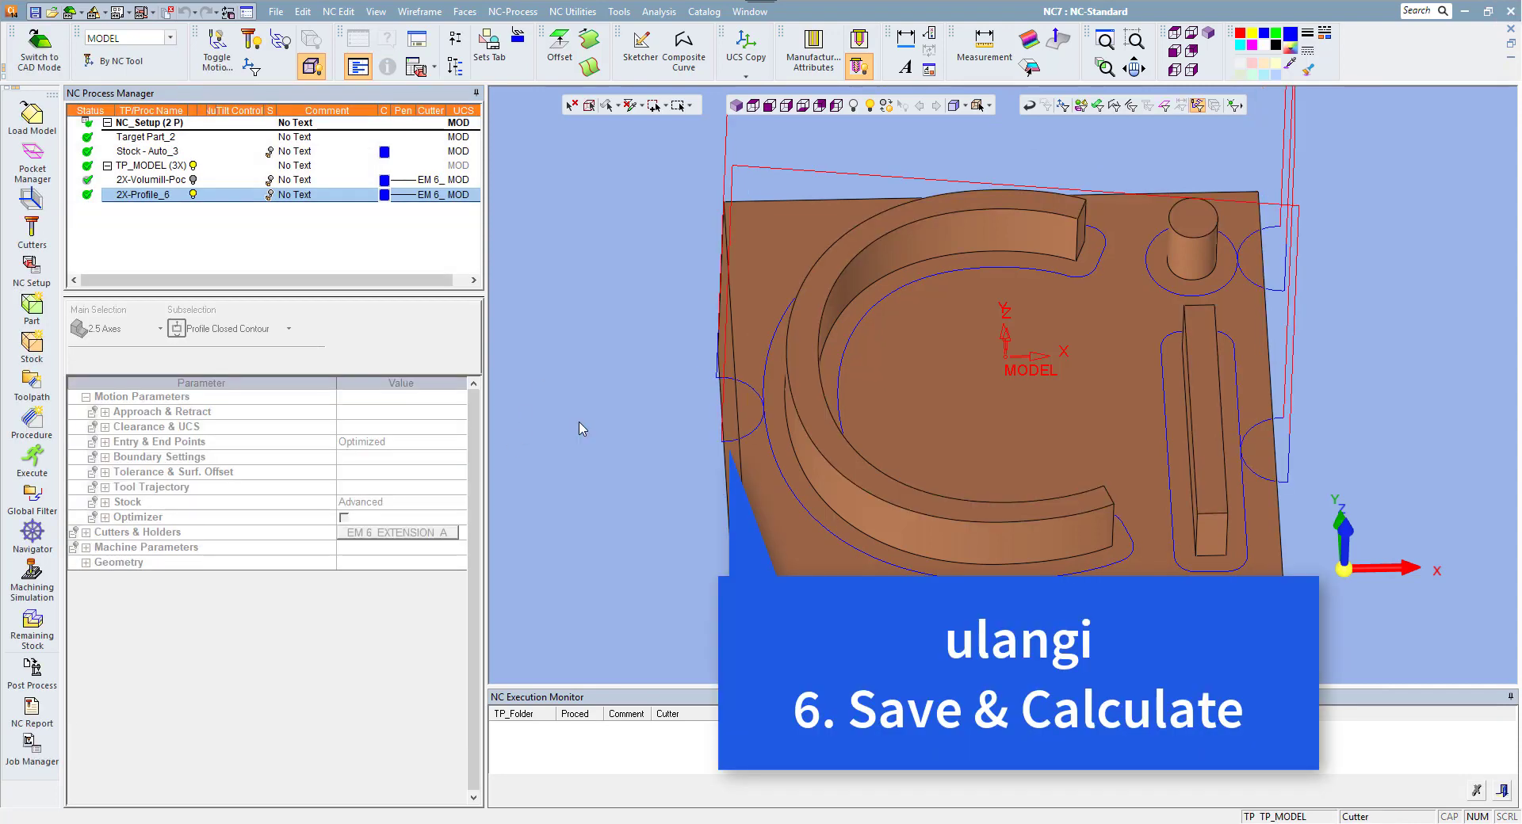
- Play the profile toolpath in the Navigator at a higher speed to check the tool motions, and exit it
{"action": "left_click", "coordinate": [735, 106]}
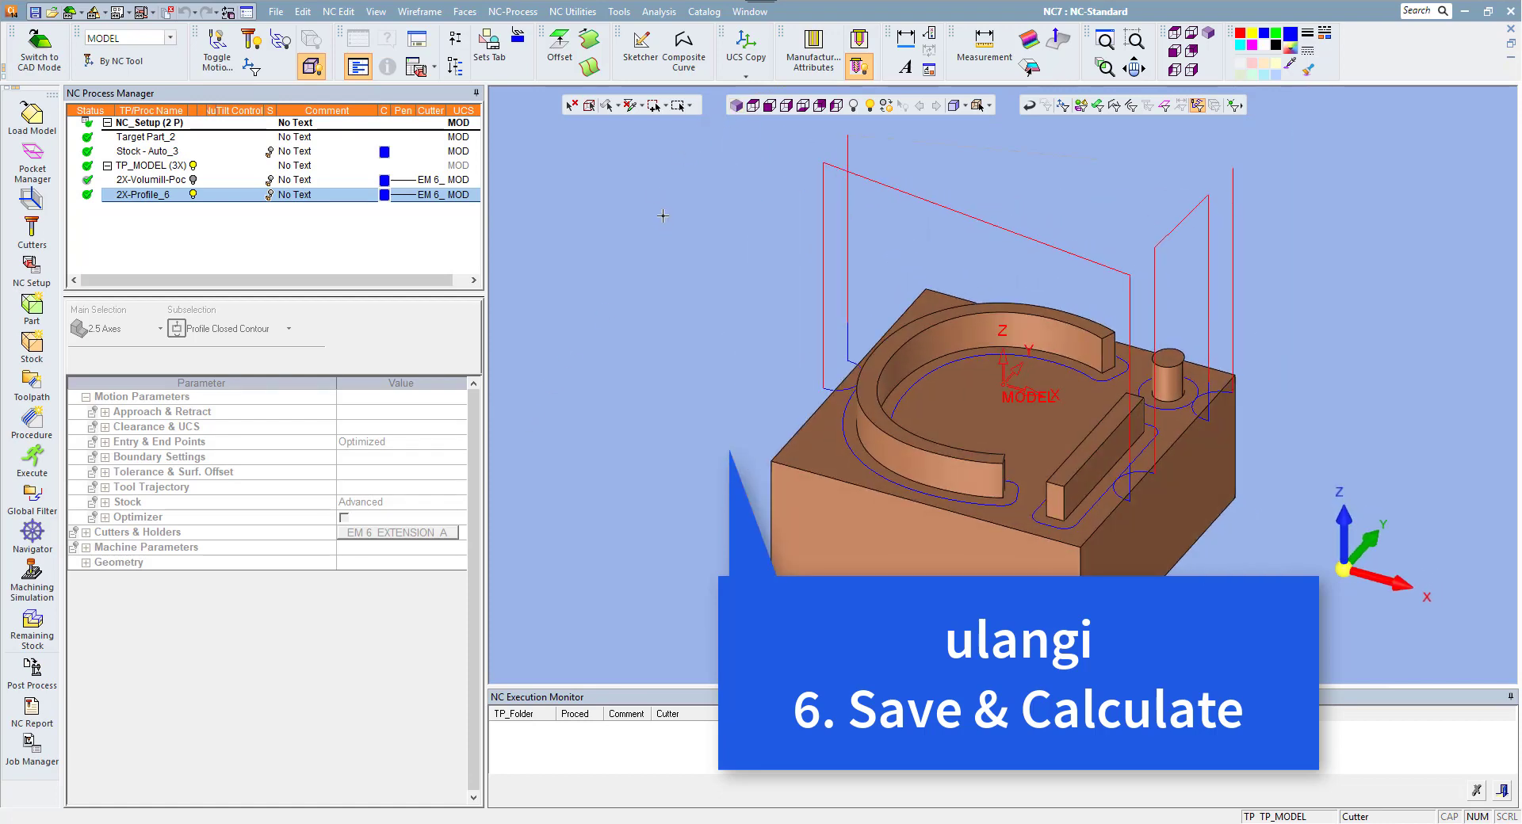
{"action": "left_click", "coordinate": [32, 531]}
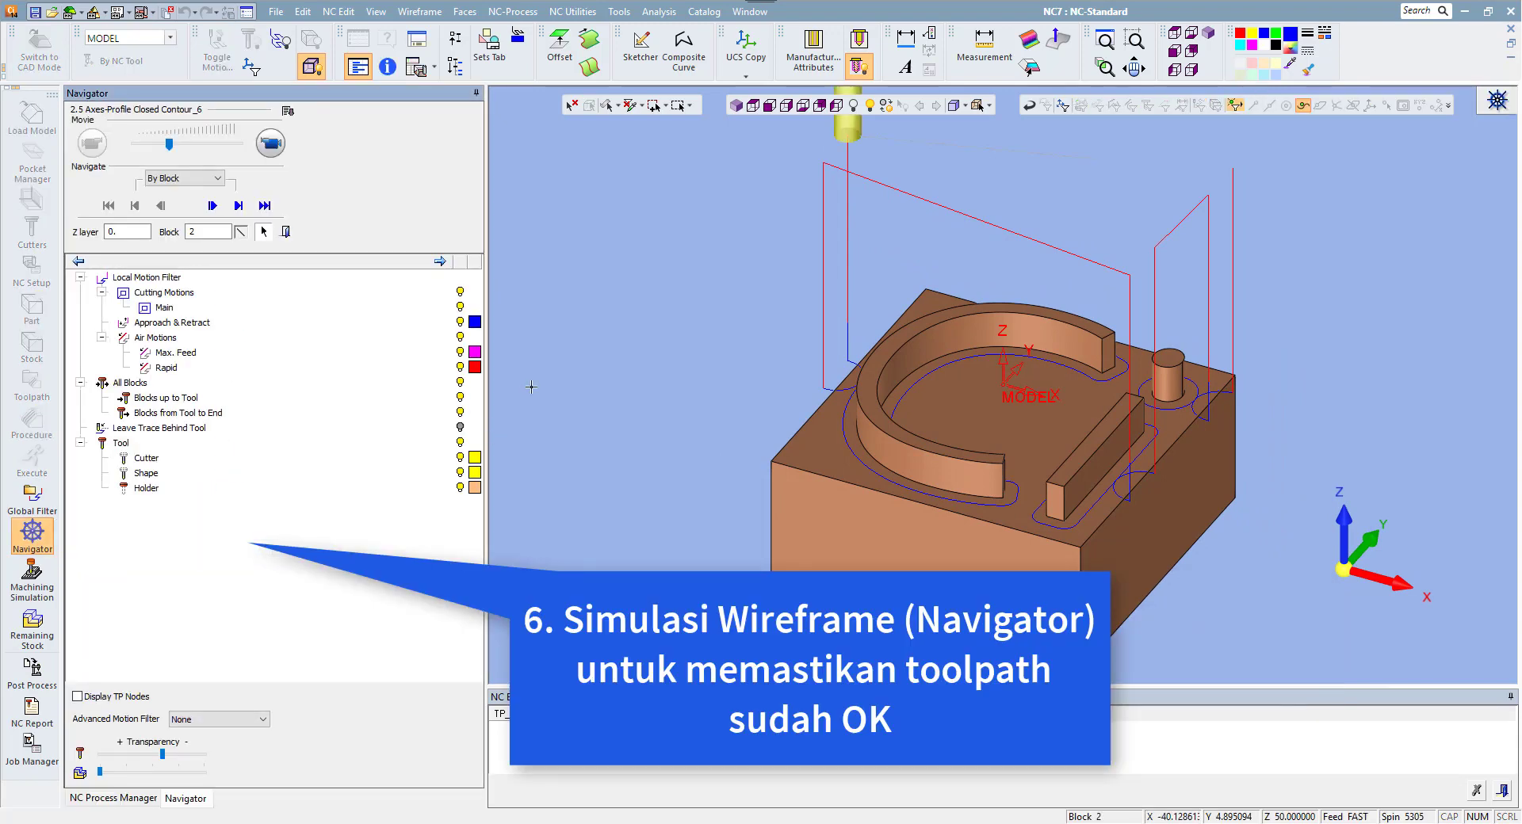
{"action": "left_click", "coordinate": [277, 145]}
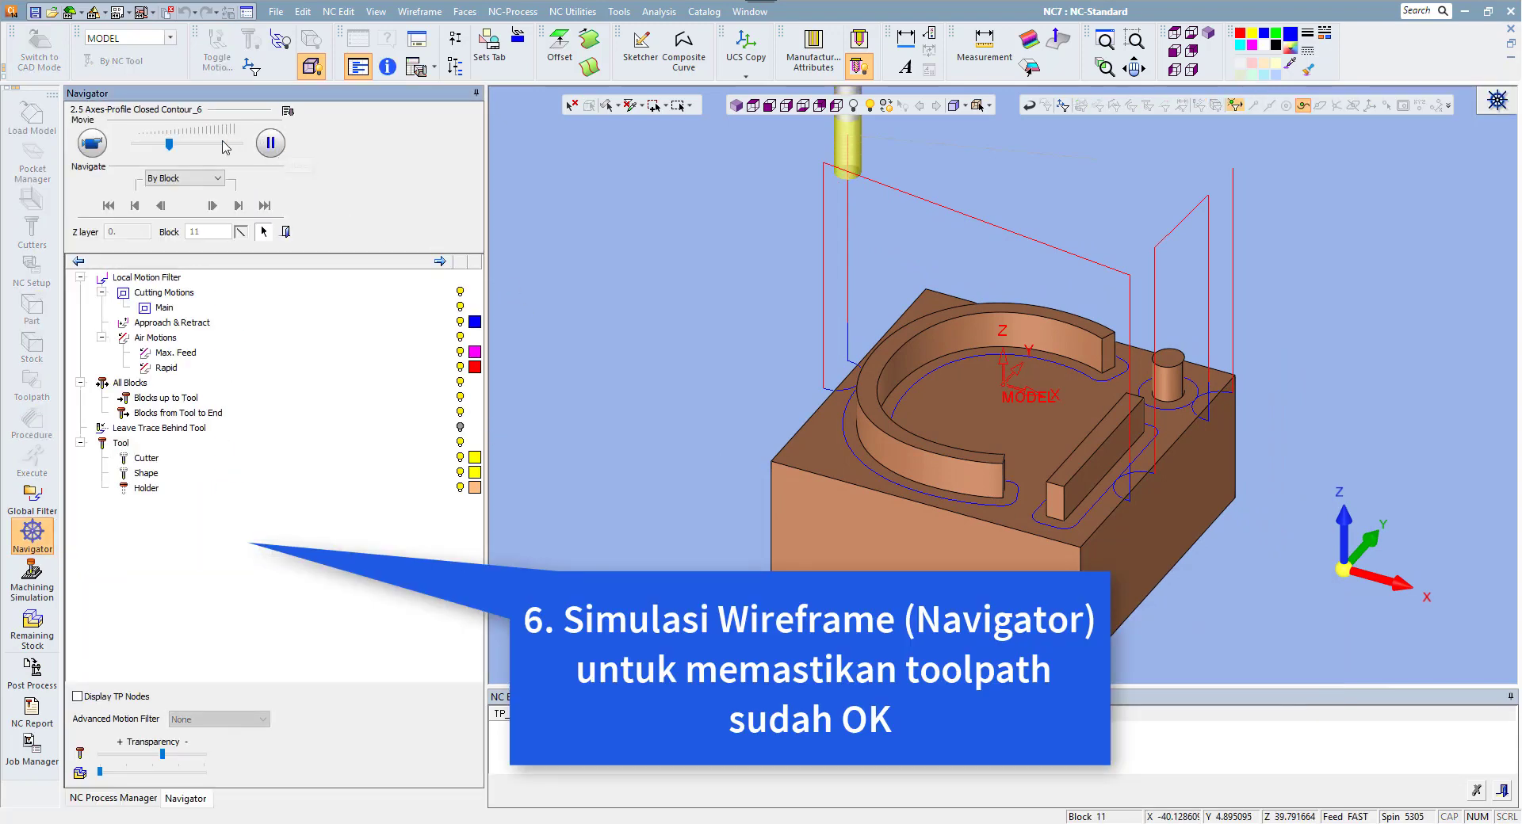
{"action": "left_click_drag", "start_coordinate": [169, 145], "coordinate": [226, 145]}
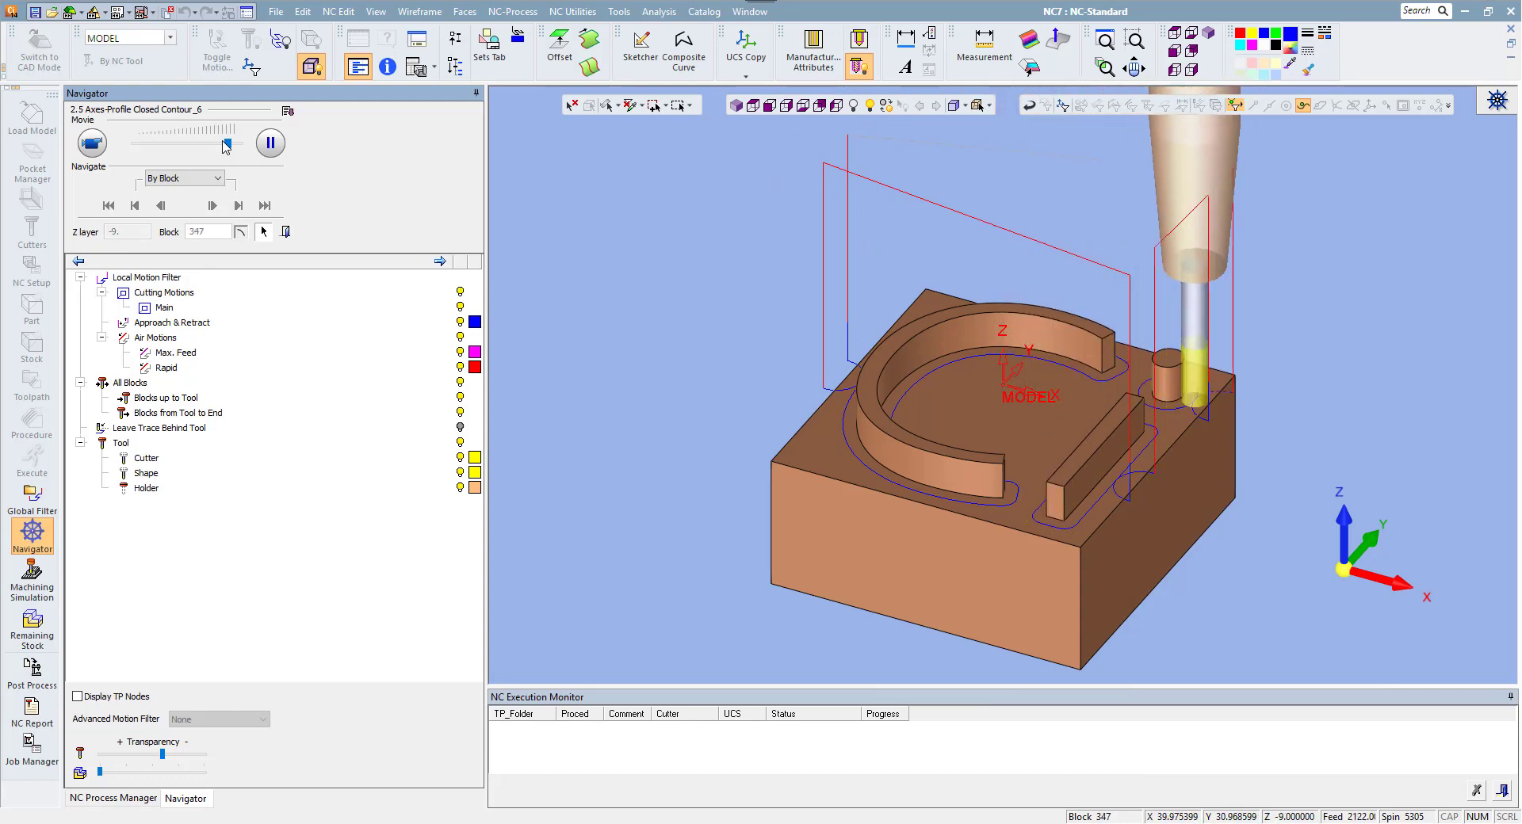
{"action": "left_click", "coordinate": [285, 232]}
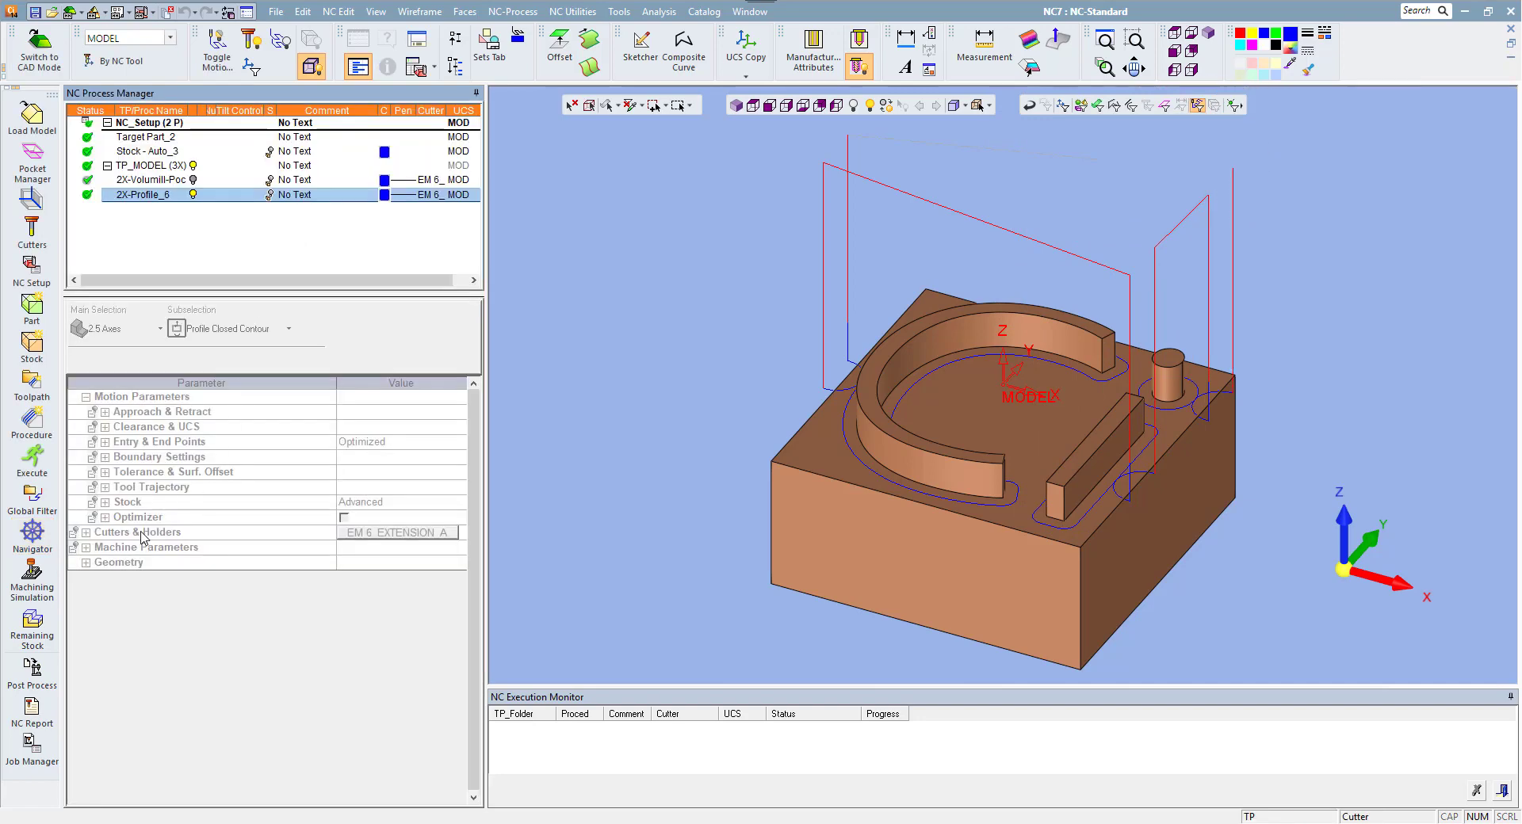
- Run a machining simulation of both the Volumill pocket and profile procedures to check the material removal, and exit the simulator
{"action": "left_click", "coordinate": [31, 580]}
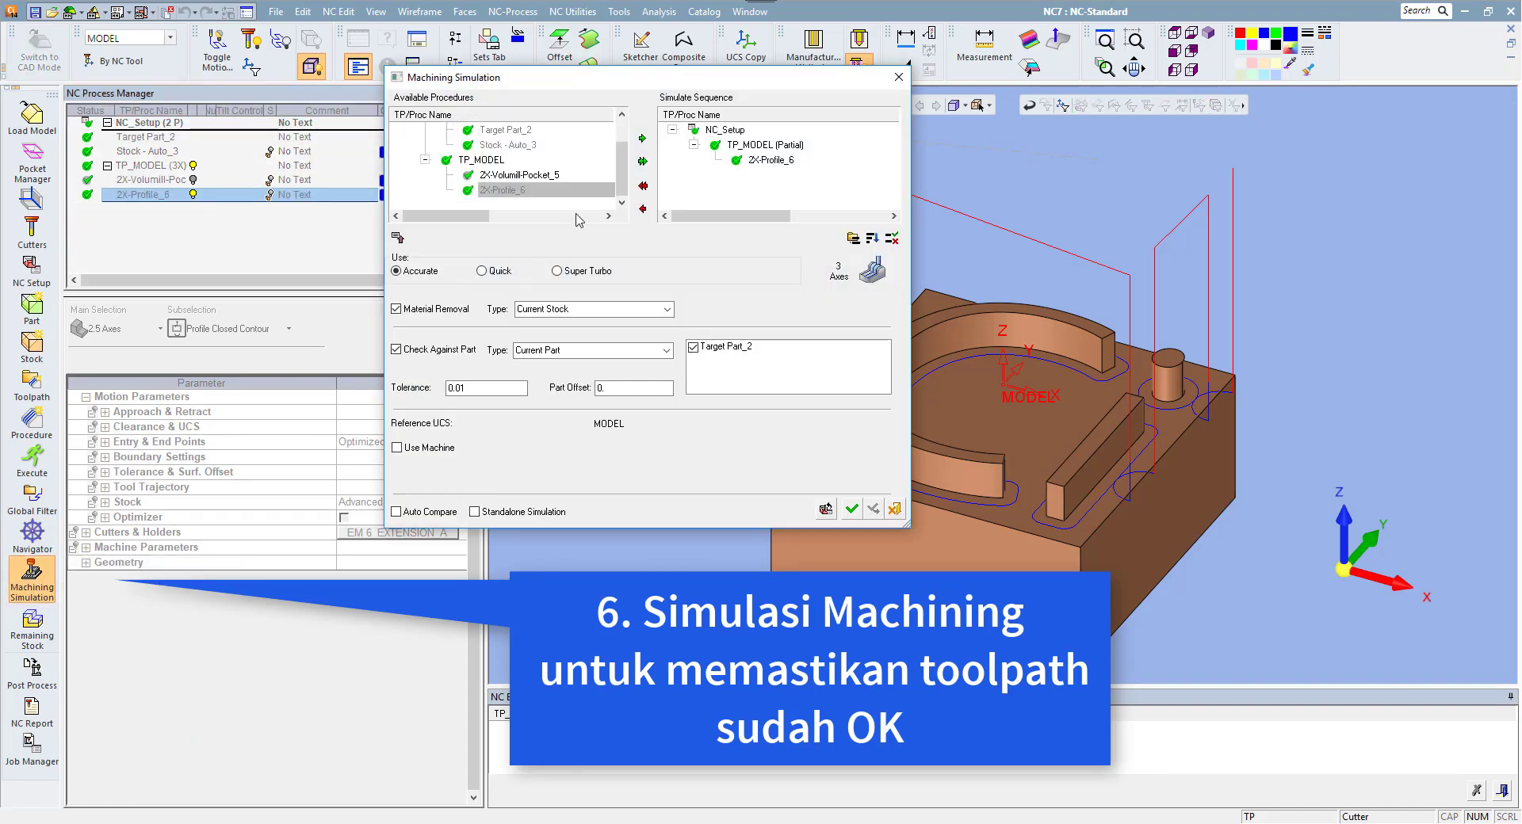
{"action": "left_click", "coordinate": [642, 161]}
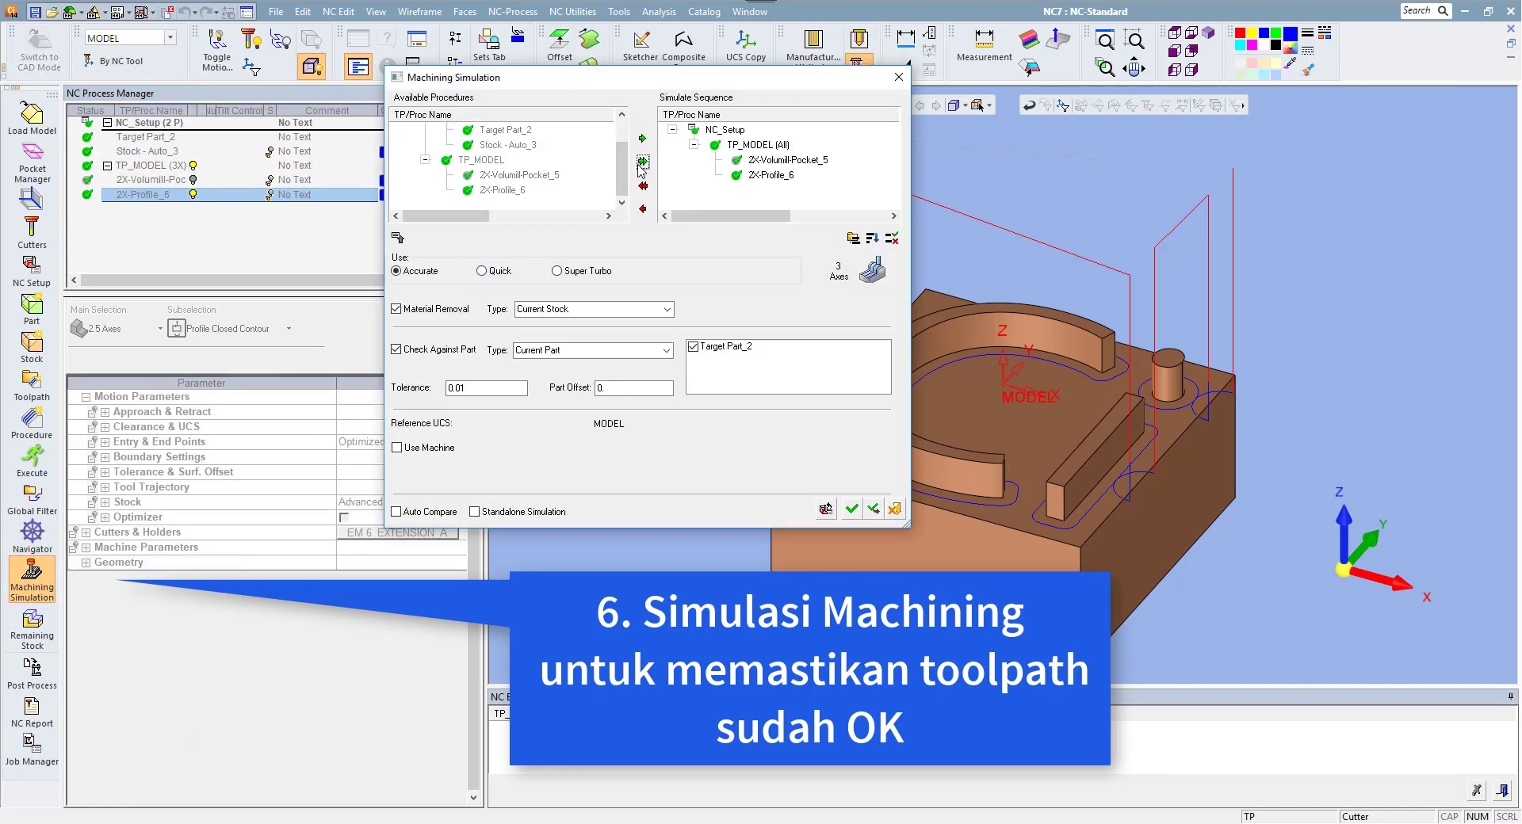
{"action": "left_click", "coordinate": [851, 510]}
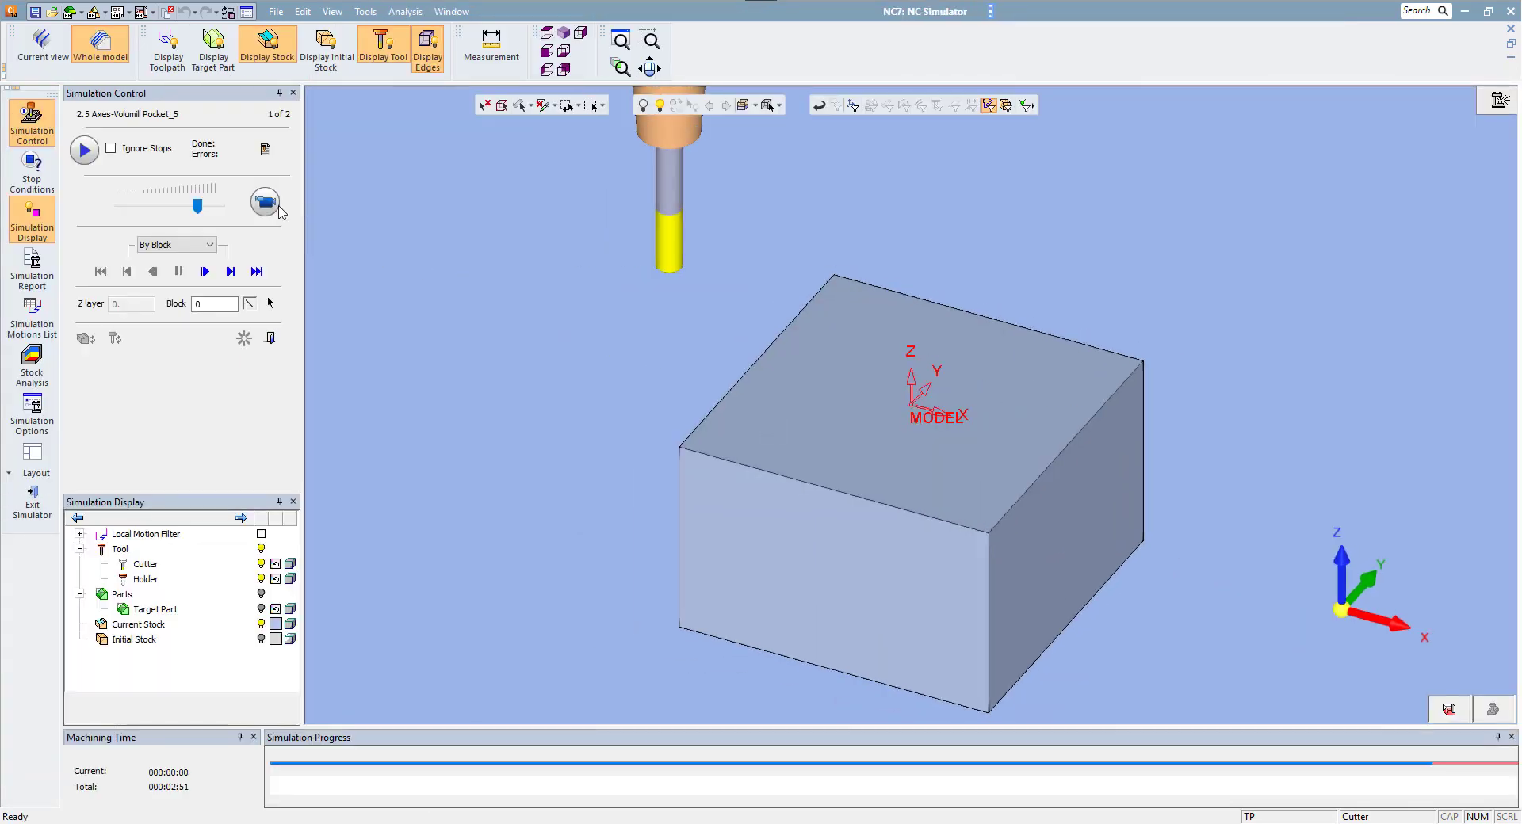
{"action": "left_click", "coordinate": [279, 208]}
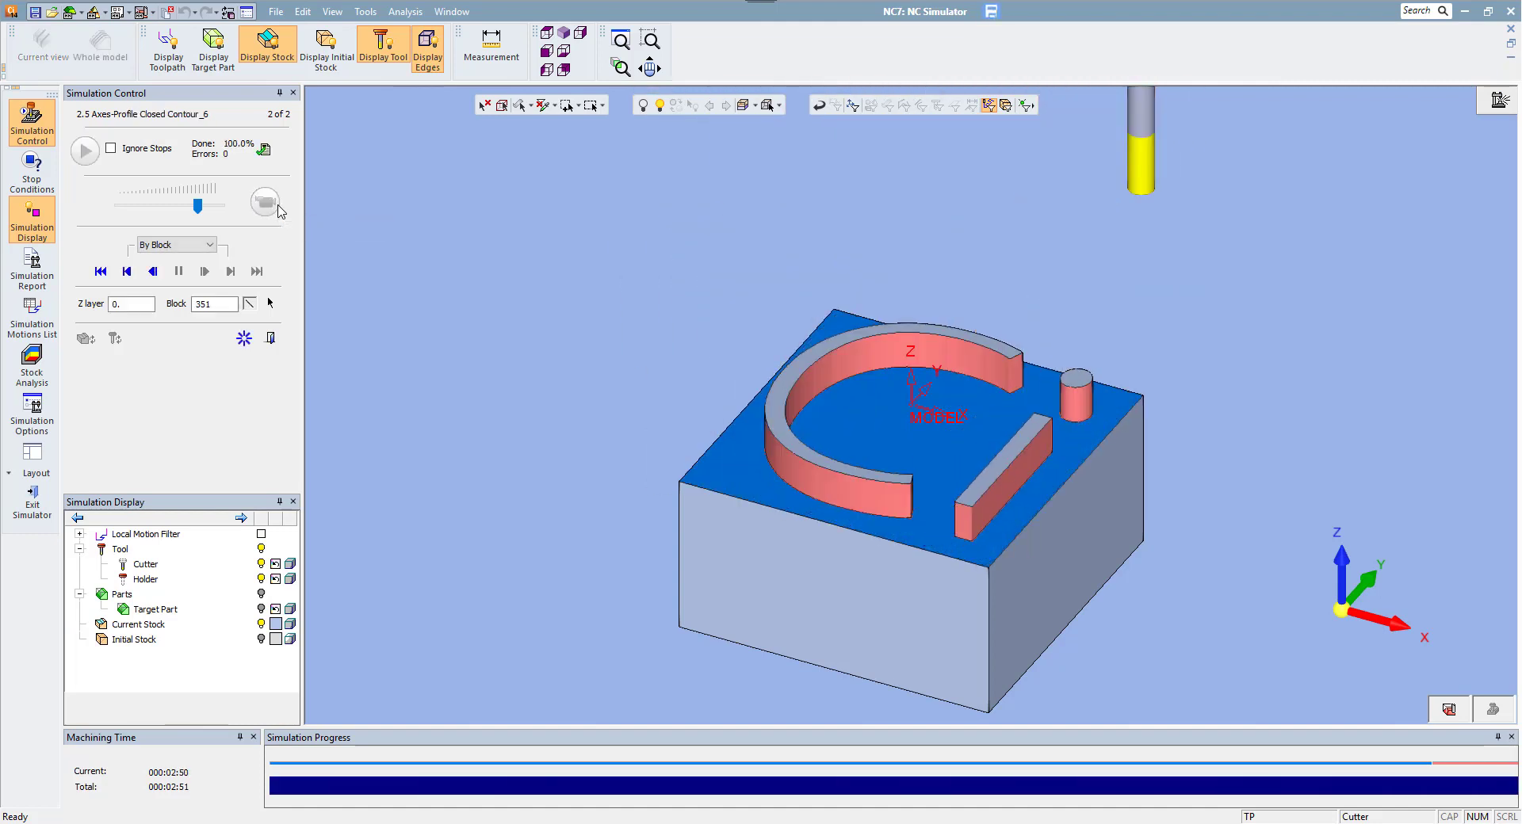
{"action": "left_click", "coordinate": [271, 339]}
{"action": "left_click", "coordinate": [674, 459]}
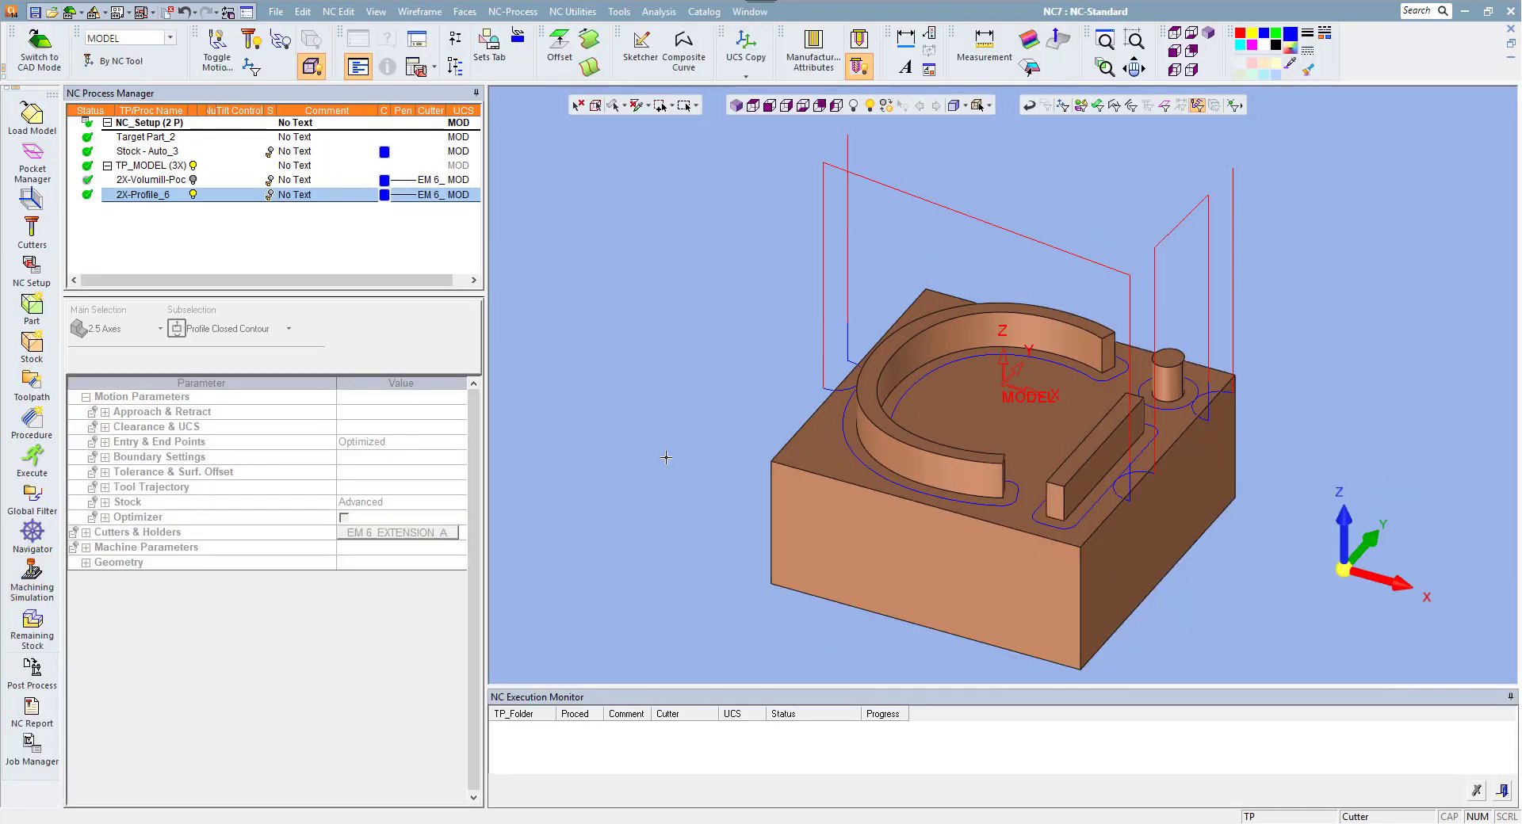
- Set up post processing of both procedures with split output files and a file name start of 1
{"action": "left_click", "coordinate": [49, 679]}
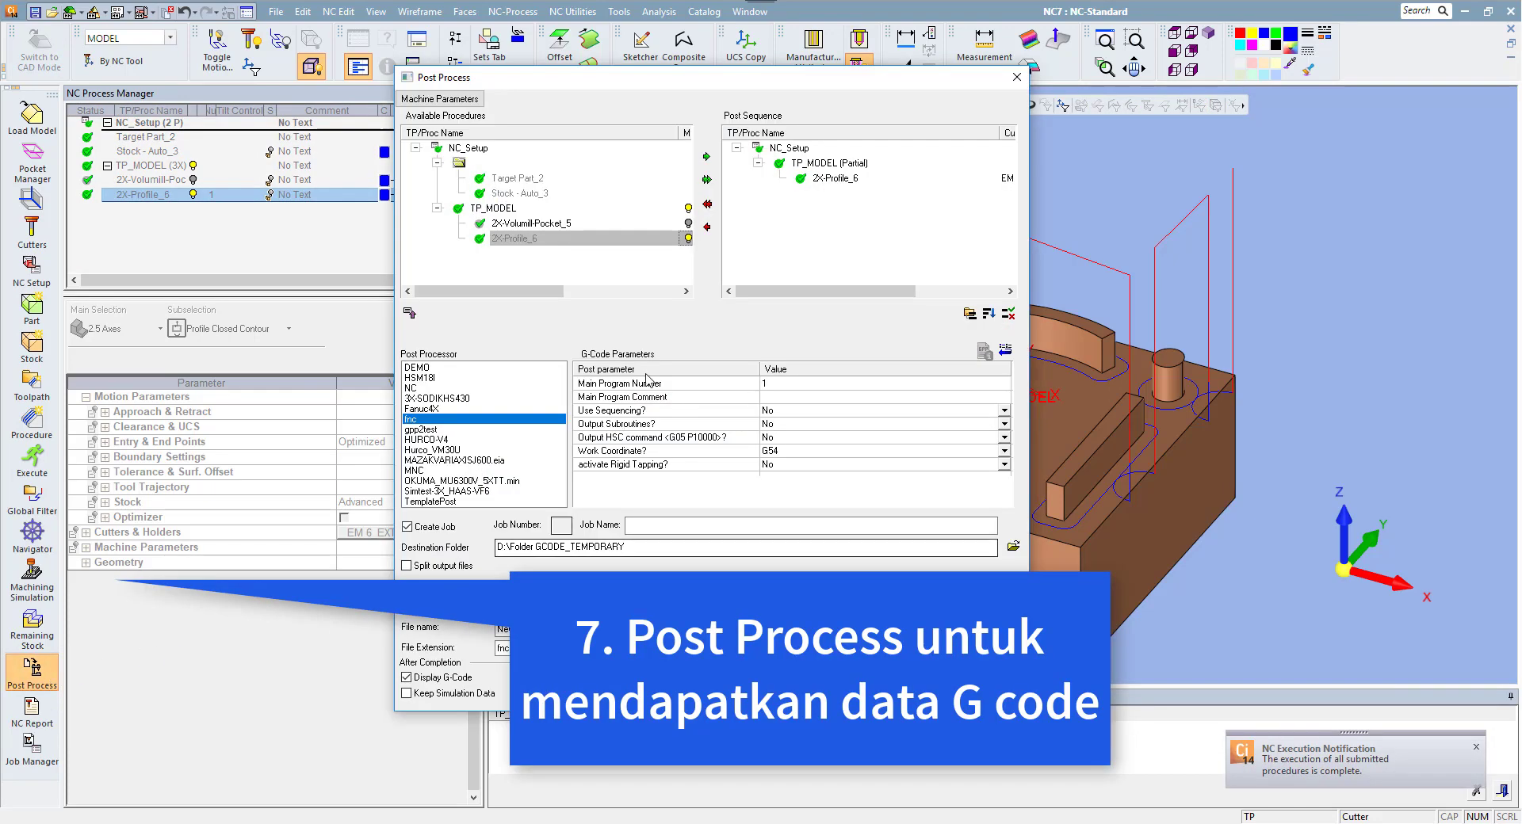
{"action": "left_click", "coordinate": [706, 179]}
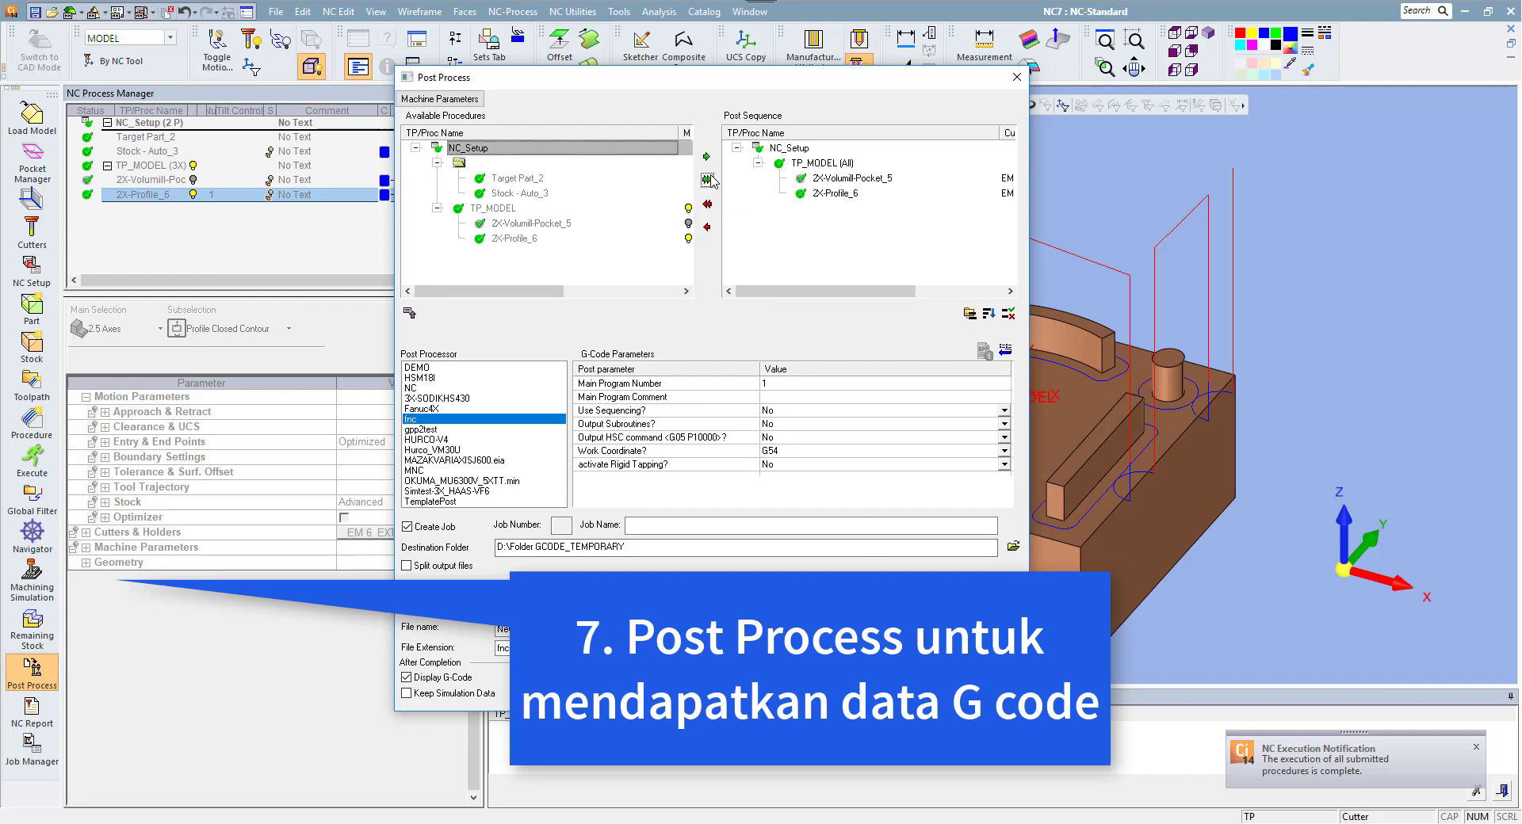
{"action": "left_click", "coordinate": [433, 566]}
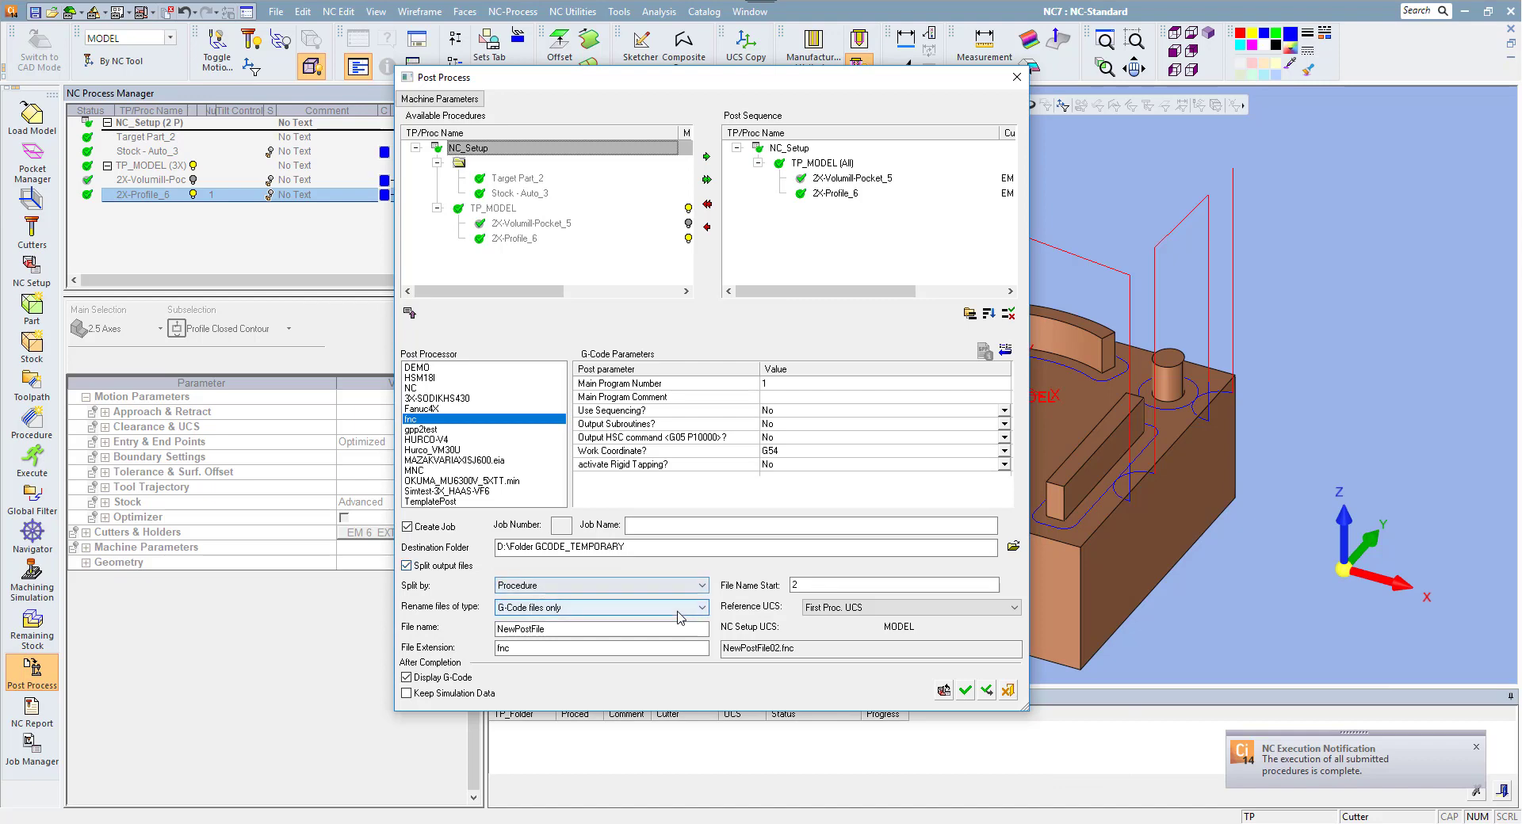
{"action": "double_click", "coordinate": [807, 585]}
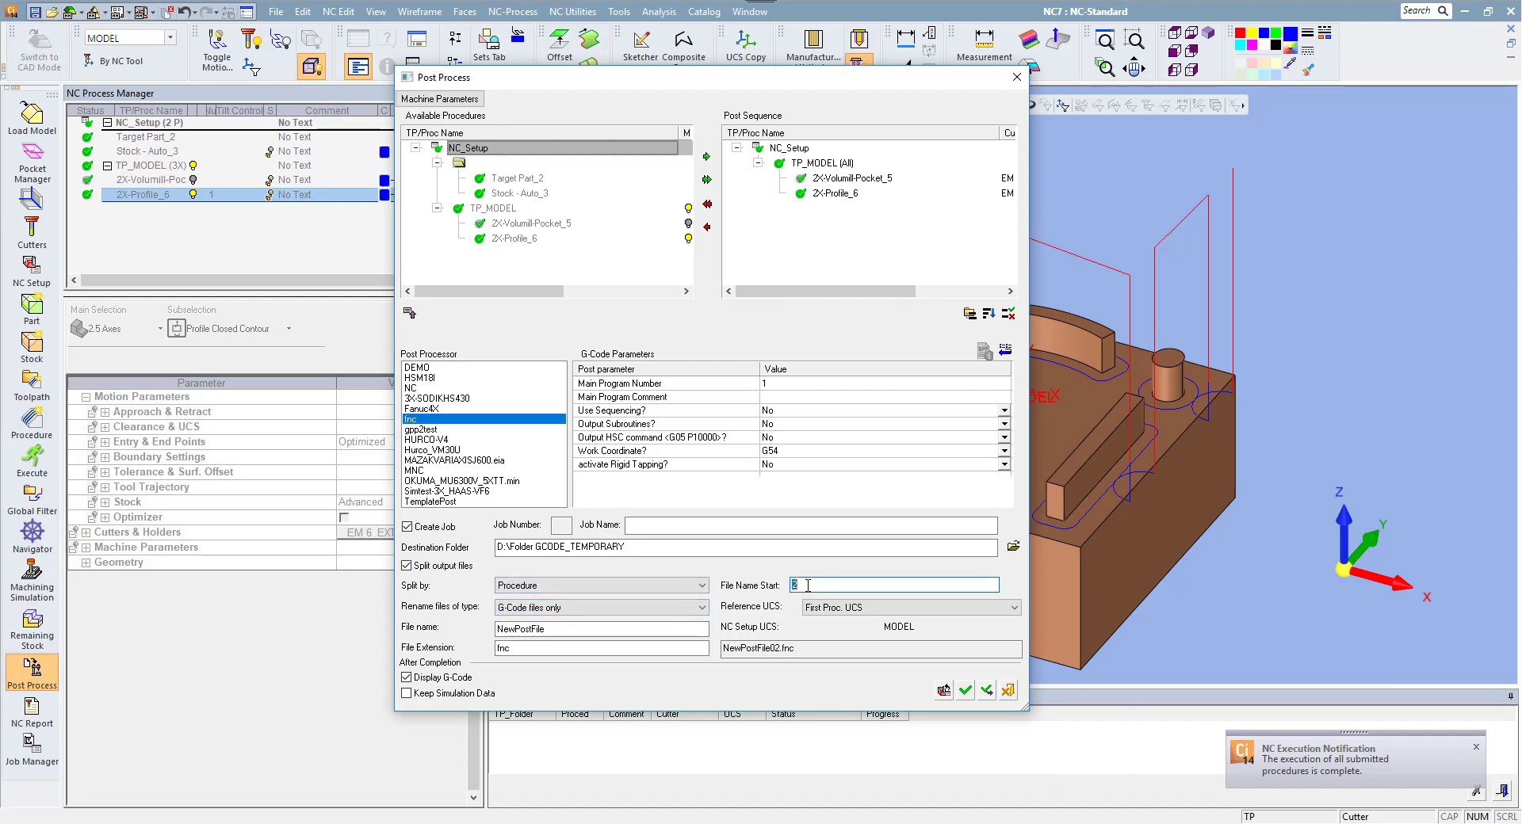
{"action": "type", "text": "1"}
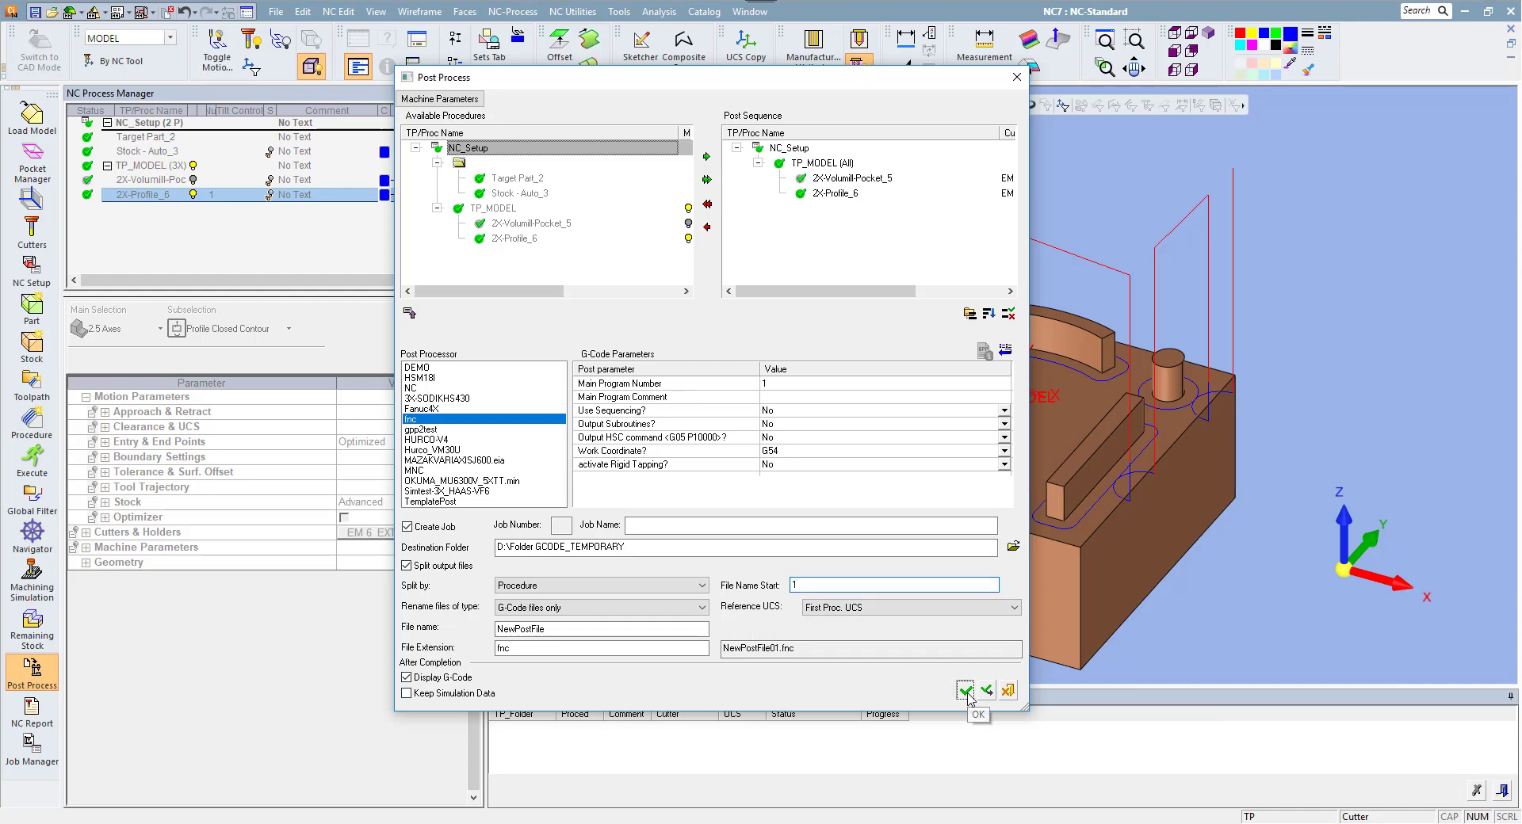
- Generate the G-code files and select NewPostFile01.fnc in the output folder
{"action": "left_click", "coordinate": [966, 691]}
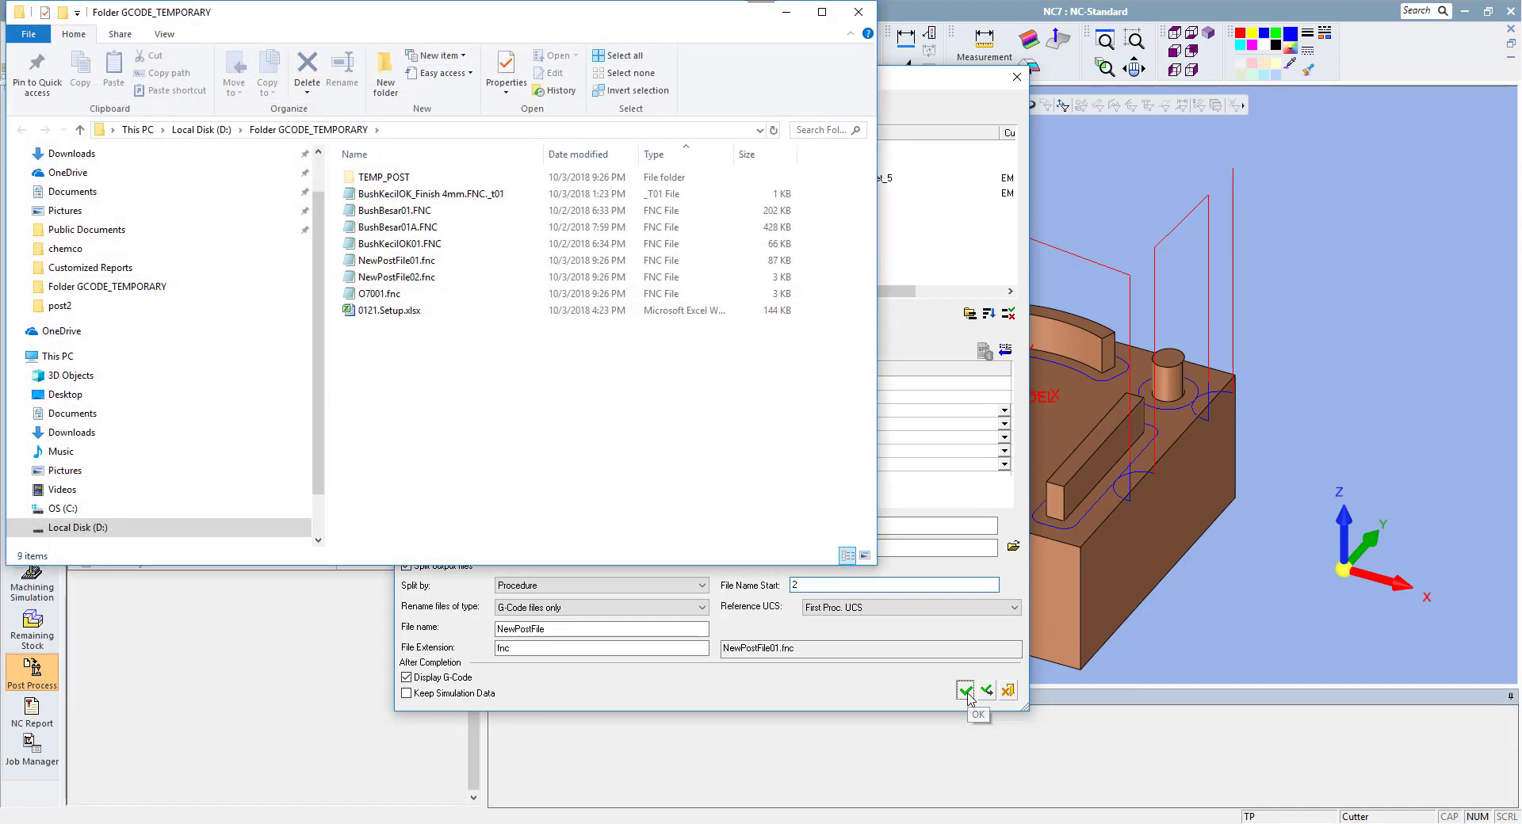
{"action": "left_click", "coordinate": [966, 692]}
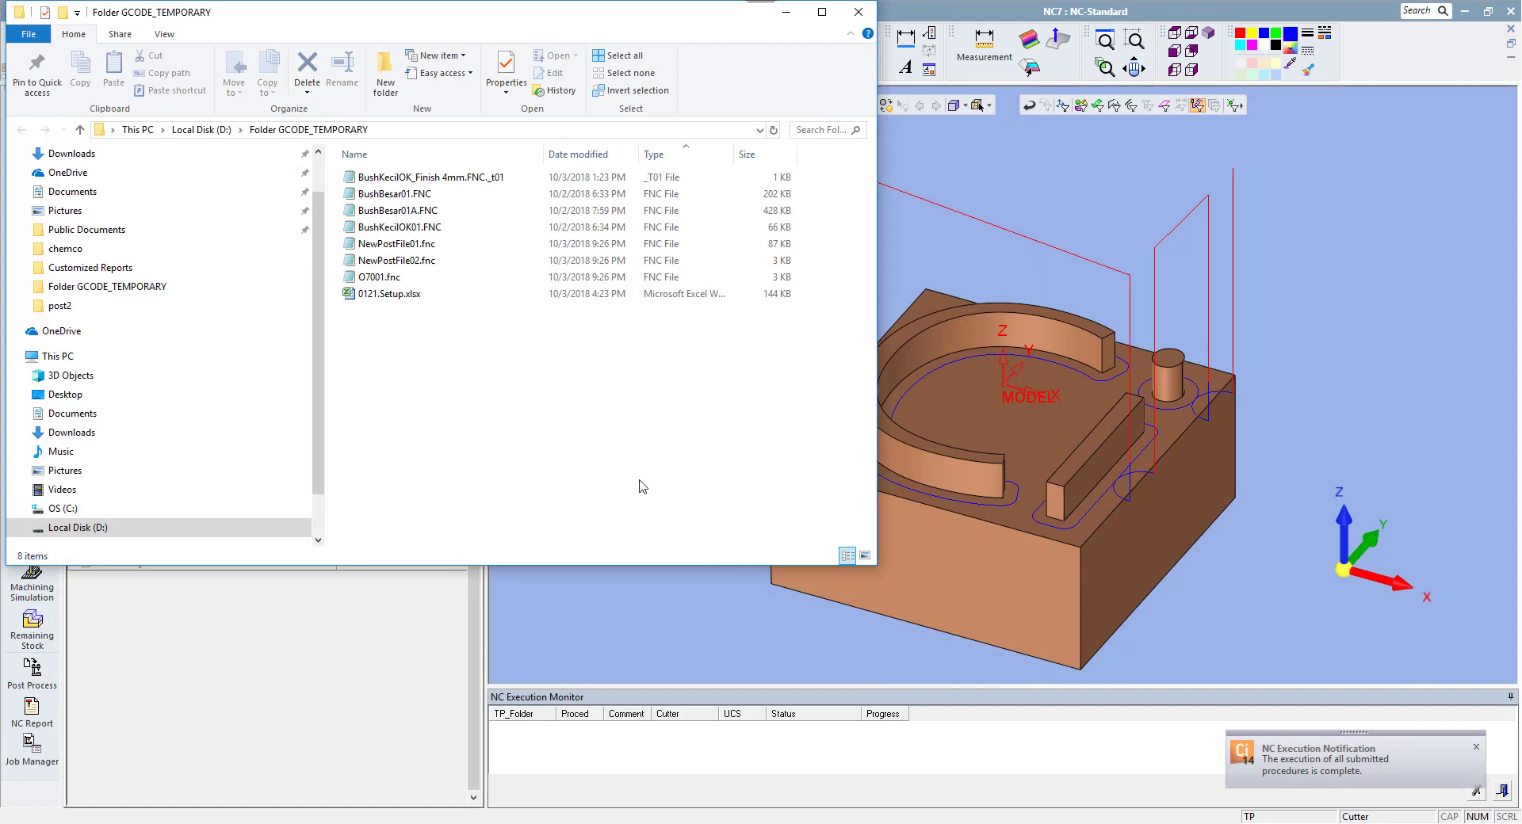
{"action": "left_click", "coordinate": [420, 249]}
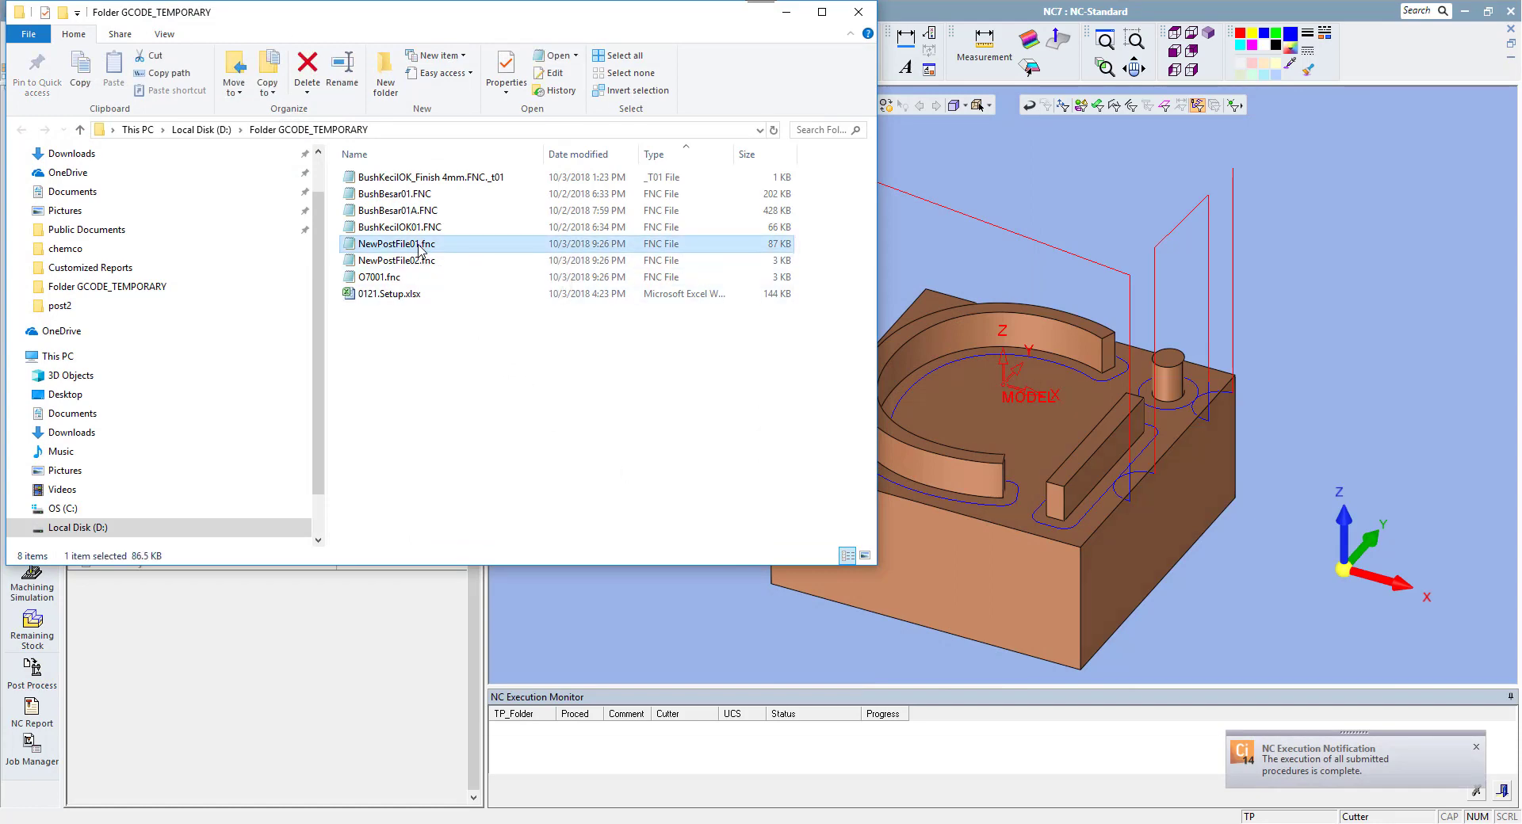
- Open NewPostFile01.fnc and NewPostFile02.fnc in Notepad to check the G-code, and close both files and the output folder
{"action": "double_click", "coordinate": [420, 248]}
{"action": "left_click_drag", "start_coordinate": [550, 65], "coordinate": [886, 82]}
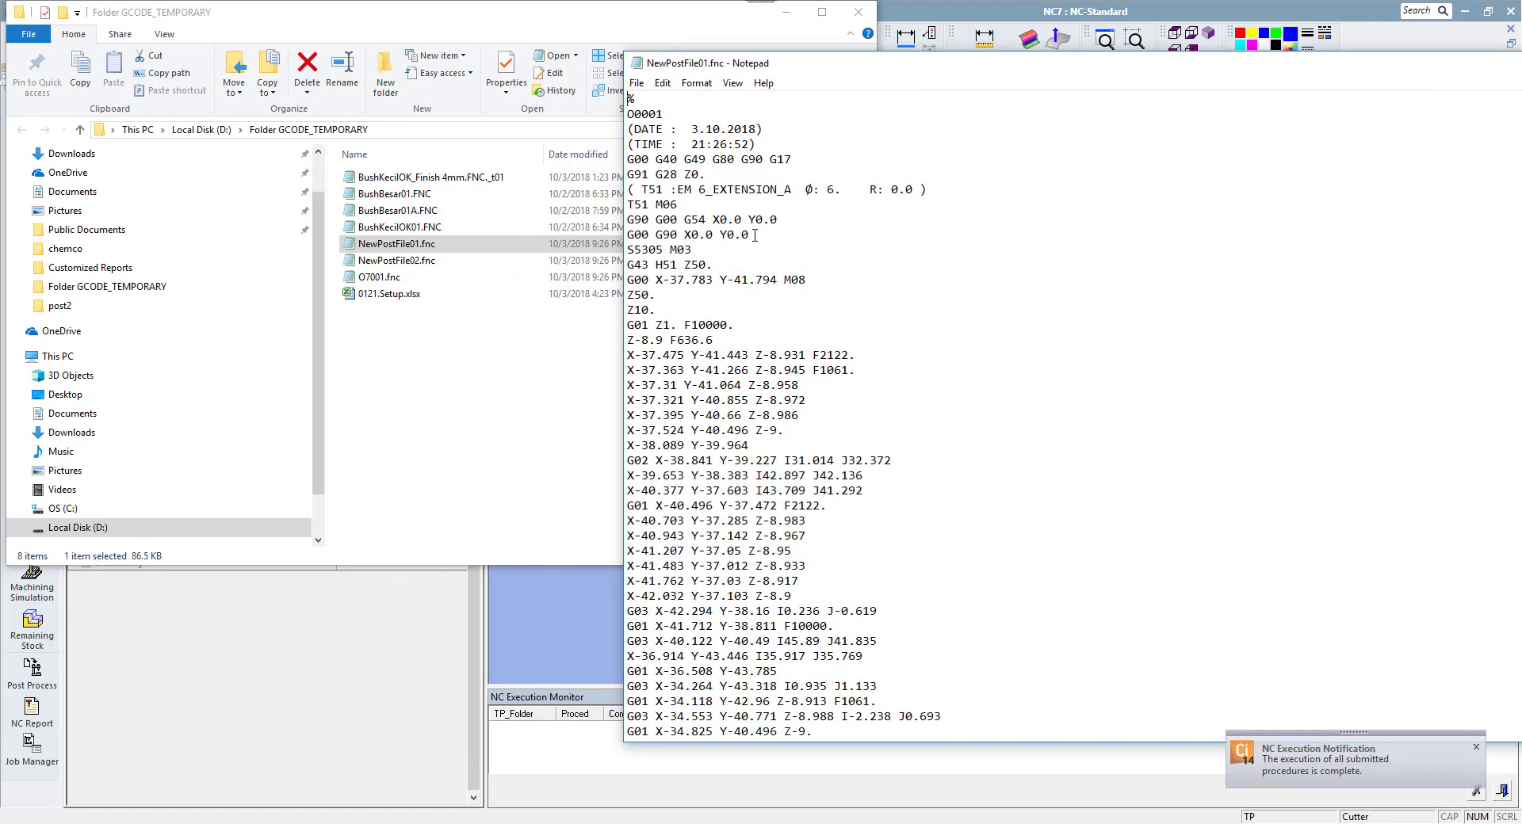
{"action": "double_click", "coordinate": [400, 263]}
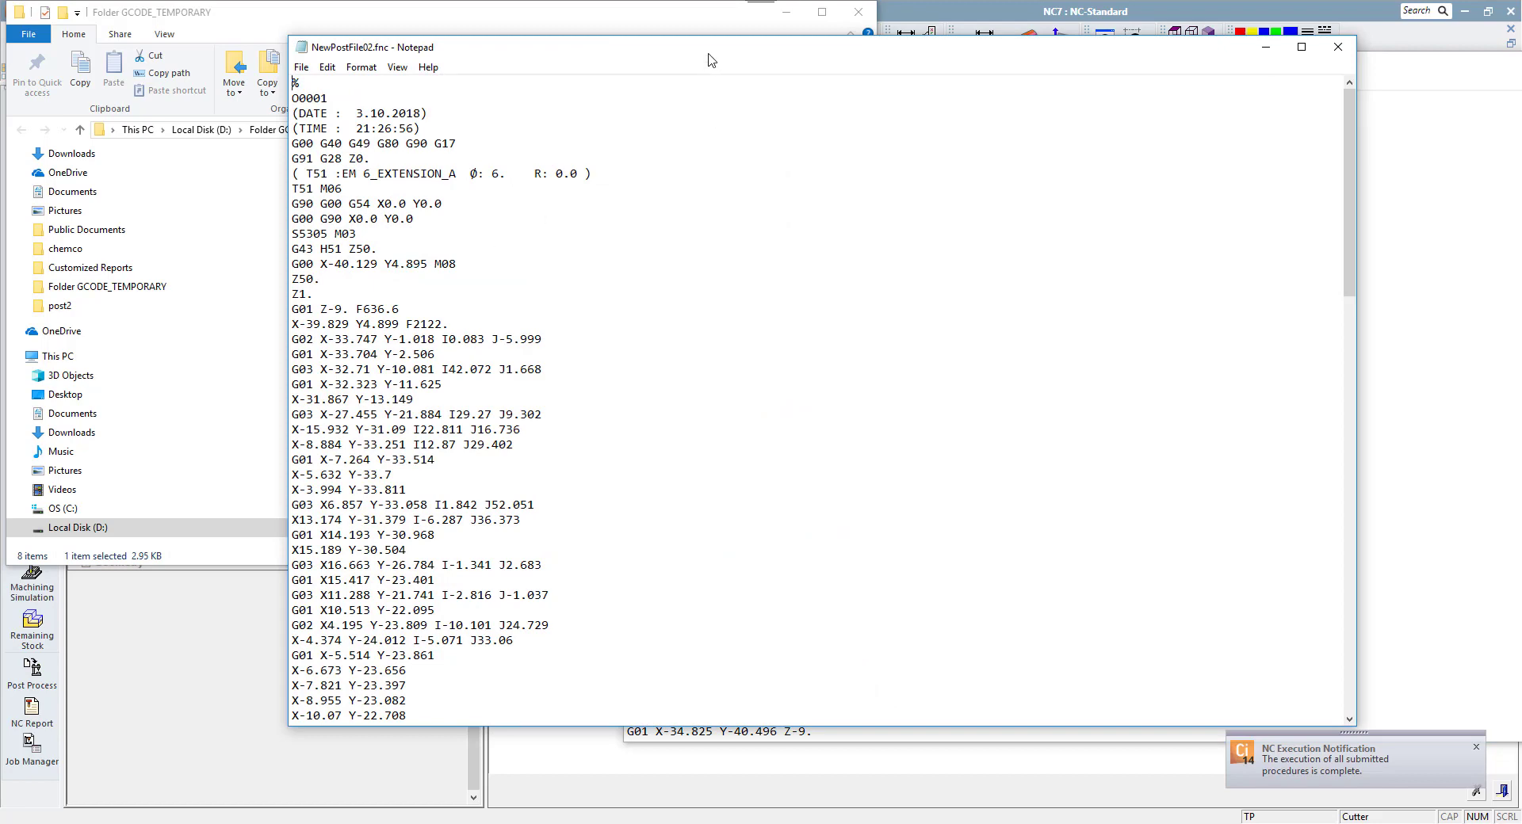
{"action": "left_click_drag", "start_coordinate": [711, 59], "coordinate": [799, 103]}
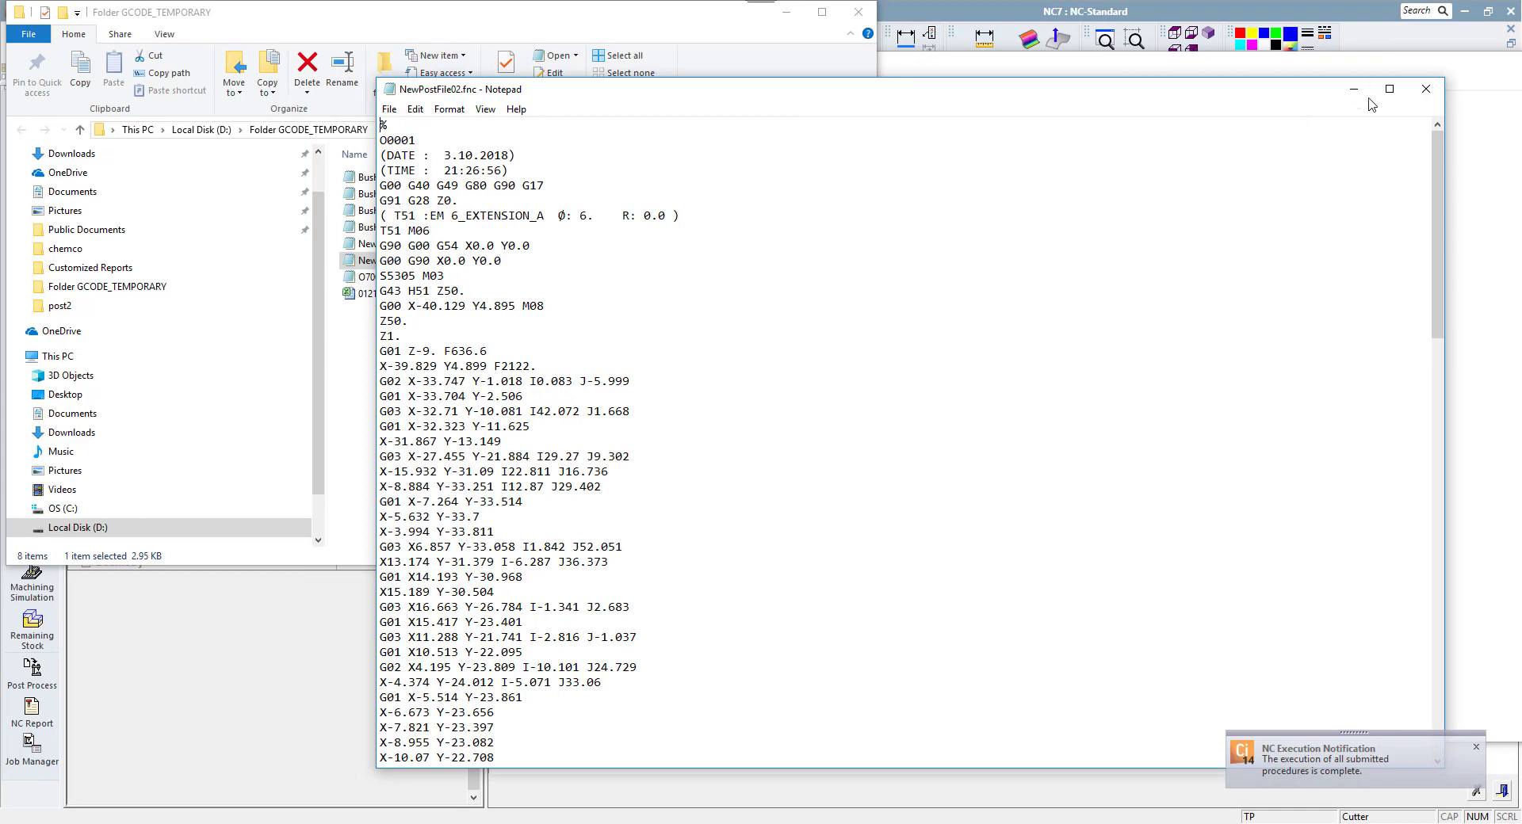
{"action": "left_click", "coordinate": [1424, 89]}
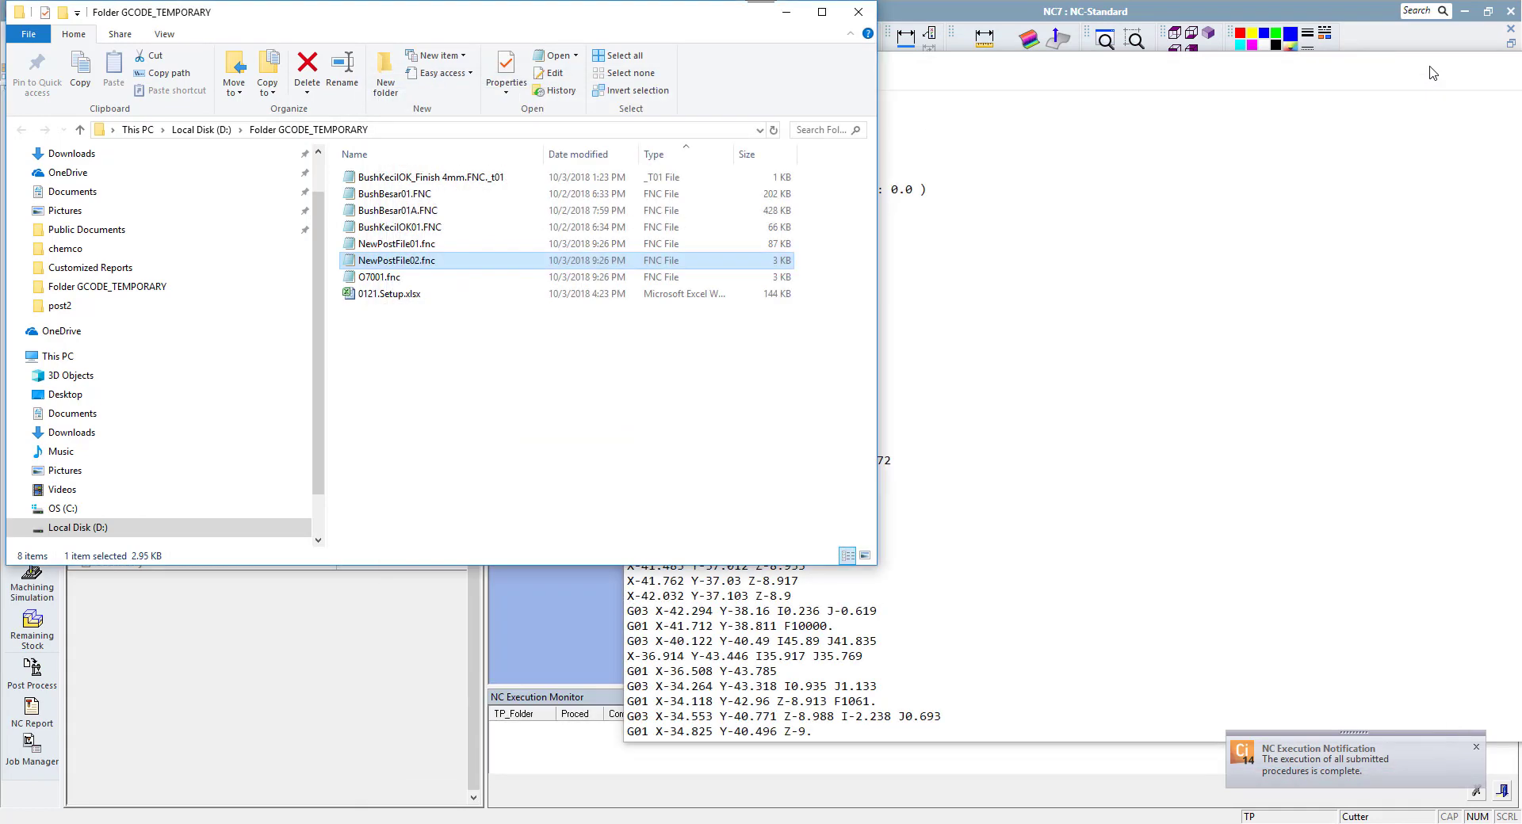
{"action": "left_click", "coordinate": [1432, 73]}
{"action": "left_click_drag", "start_coordinate": [1433, 73], "coordinate": [1132, 65]}
{"action": "left_click", "coordinate": [1366, 55]}
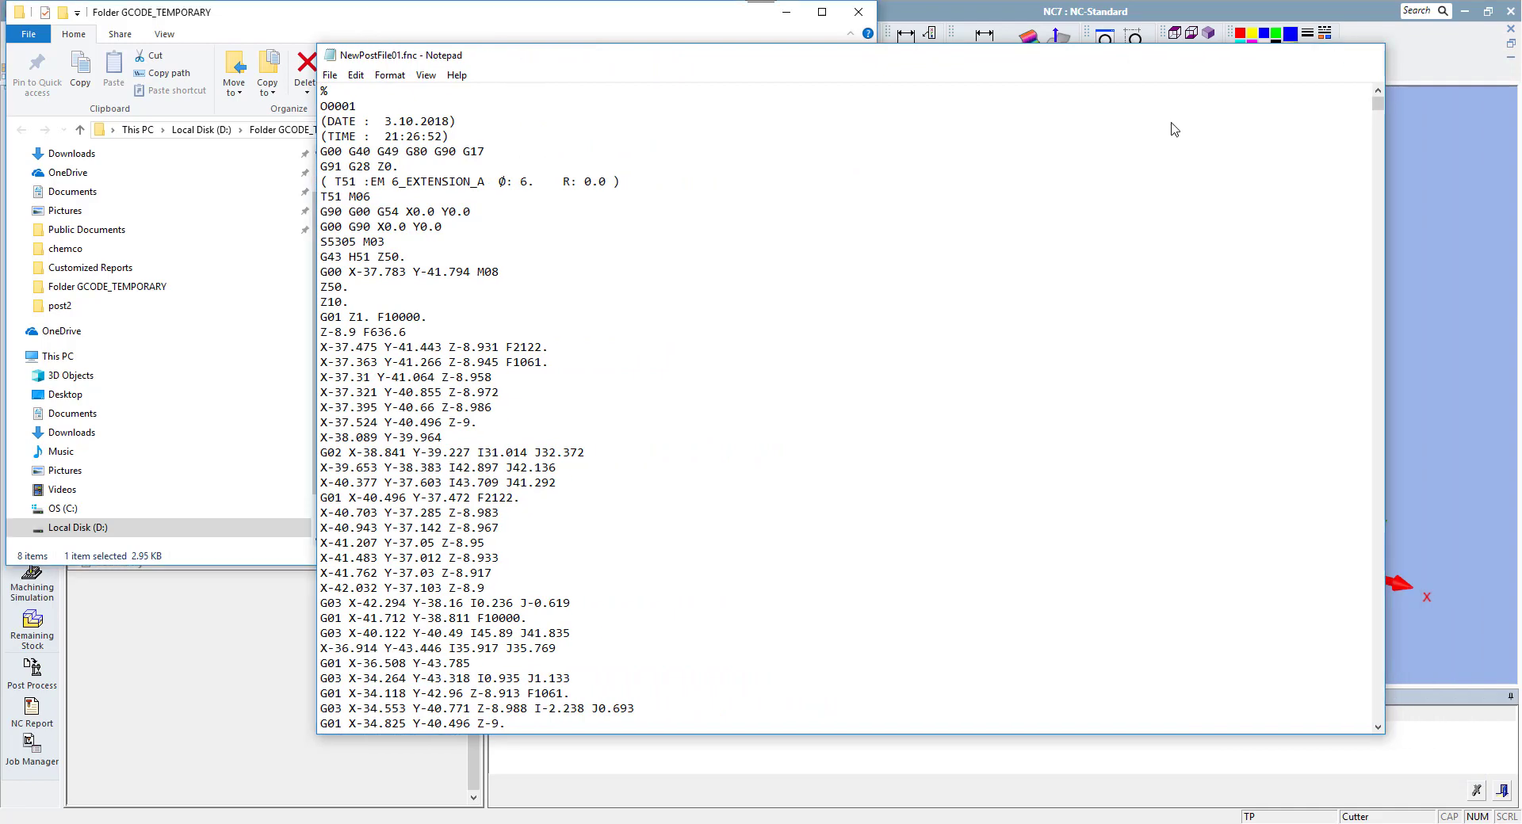
{"action": "left_click", "coordinate": [858, 12]}
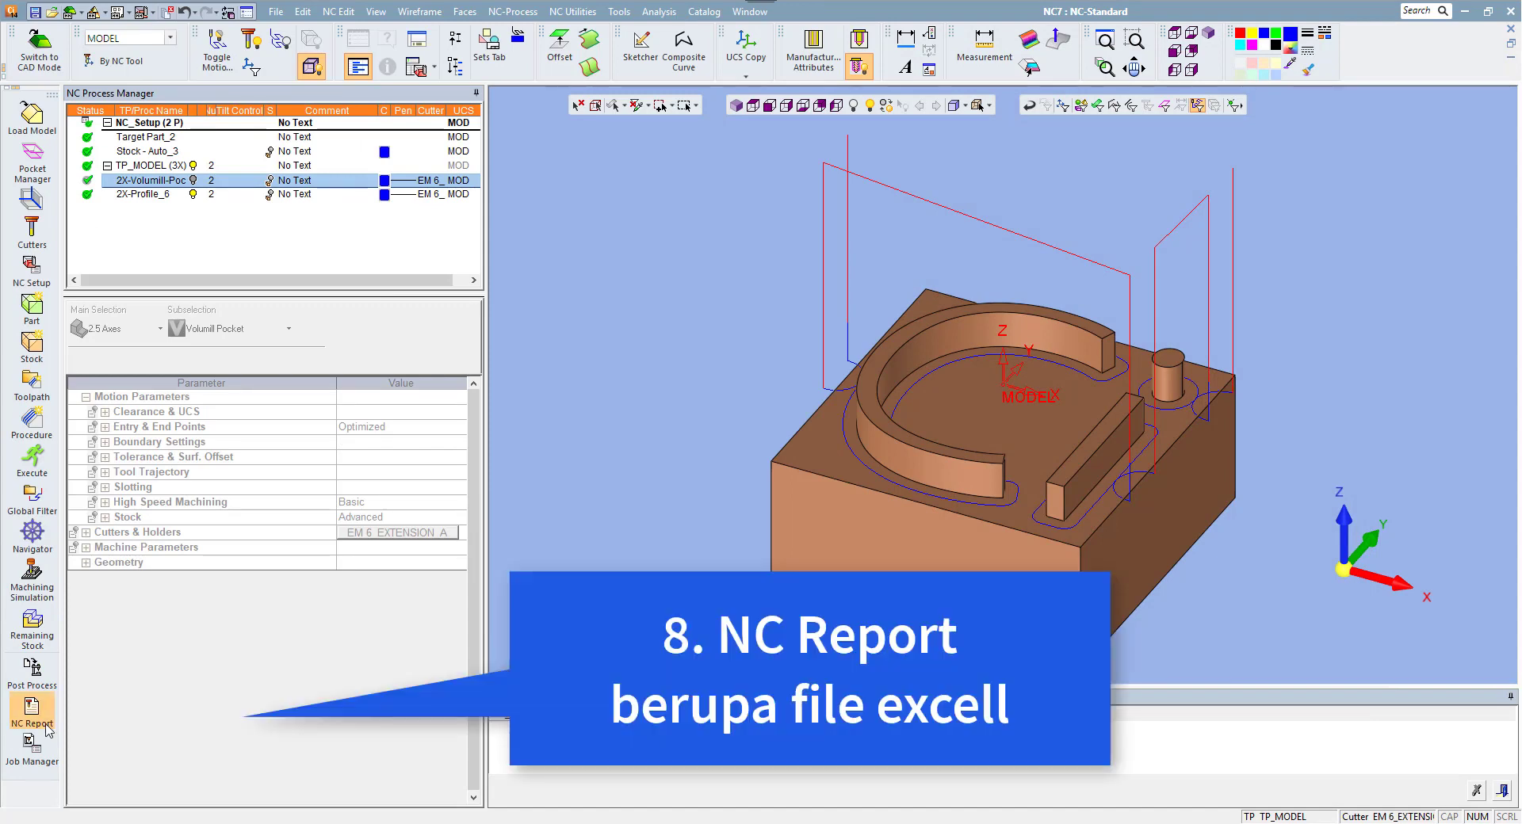
- Set up an NC Setup Report that includes all TP_MODEL procedures, and send it to the report post processor
{"action": "left_click", "coordinate": [47, 727]}
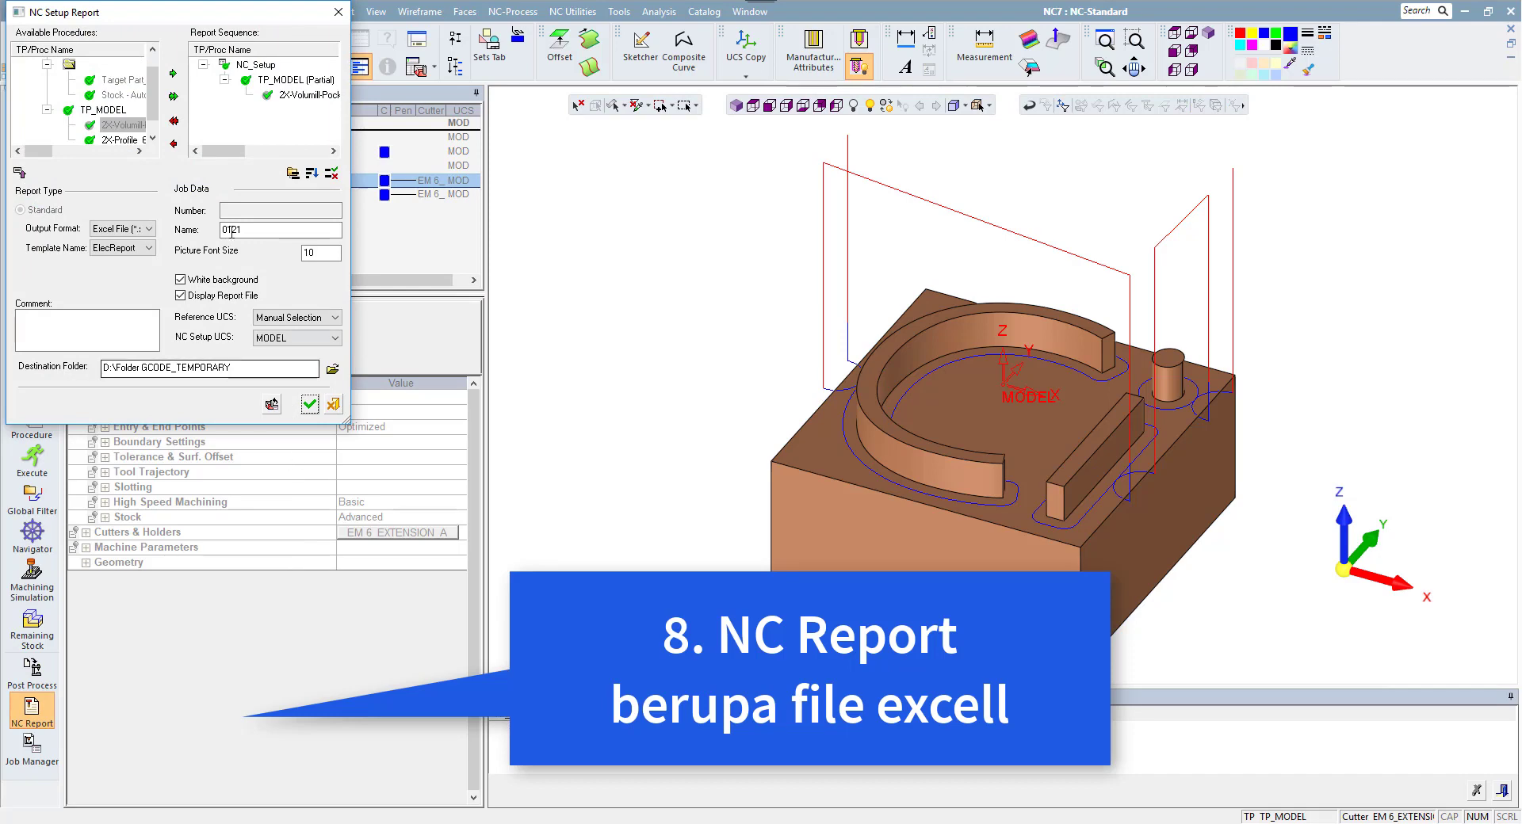
{"action": "left_click", "coordinate": [174, 96]}
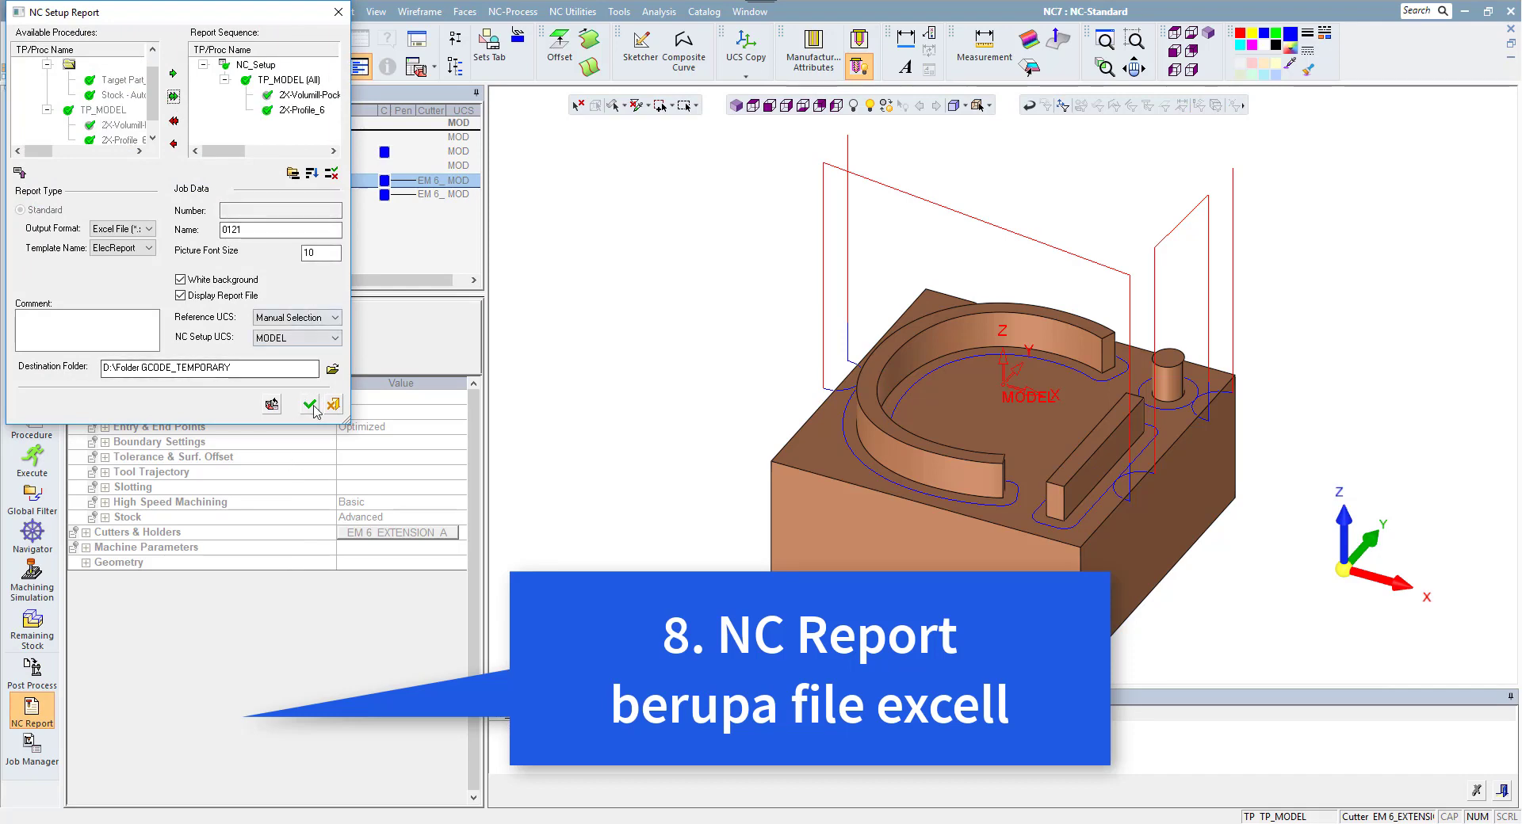
{"action": "left_click", "coordinate": [310, 405]}
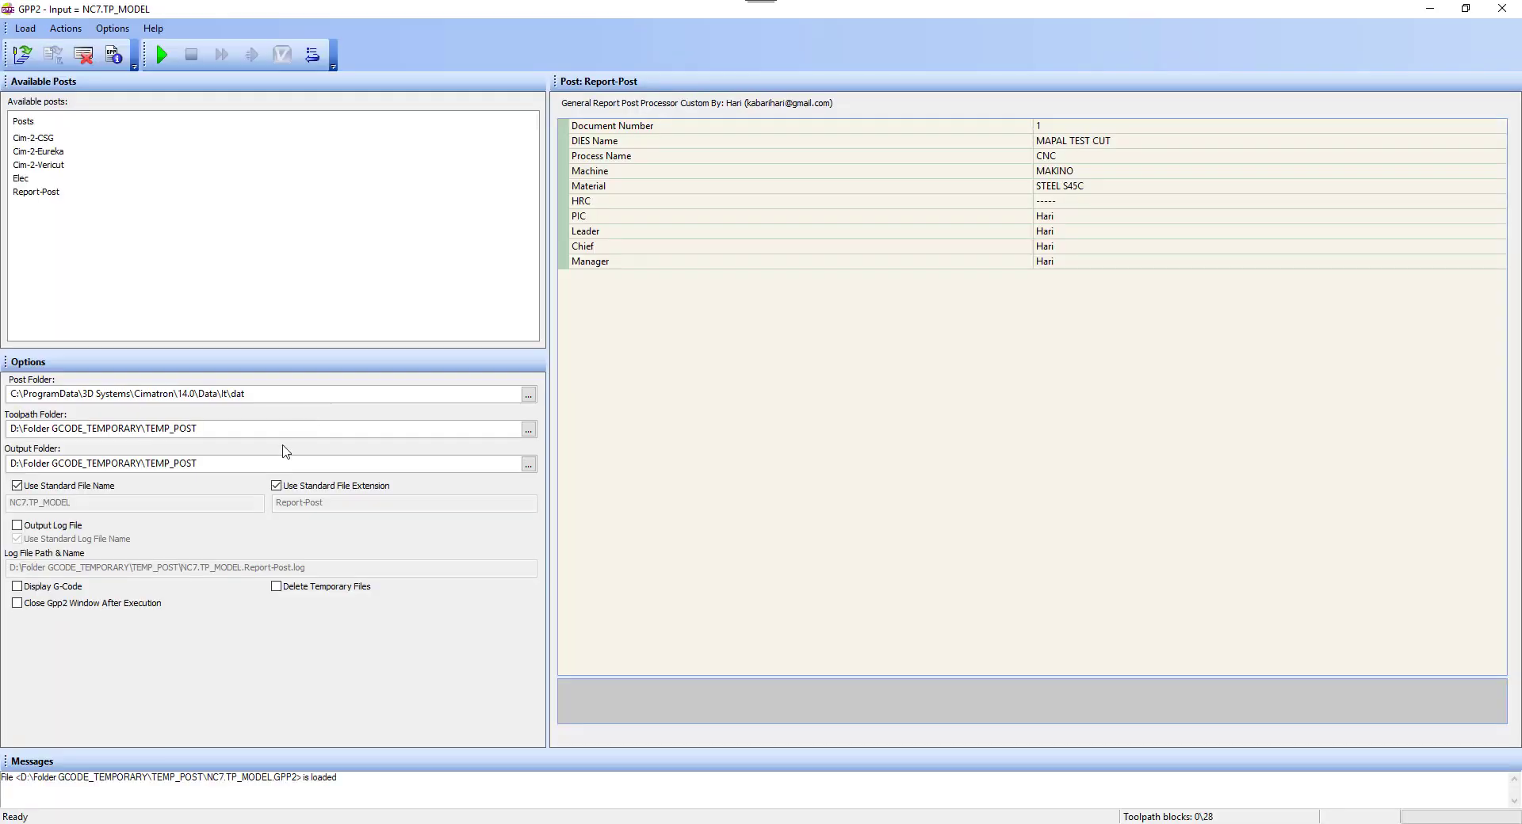
- Run the report post with the GPP2 window set to close after execution, review the Excel setup sheet and close it
{"action": "left_click", "coordinate": [111, 604]}
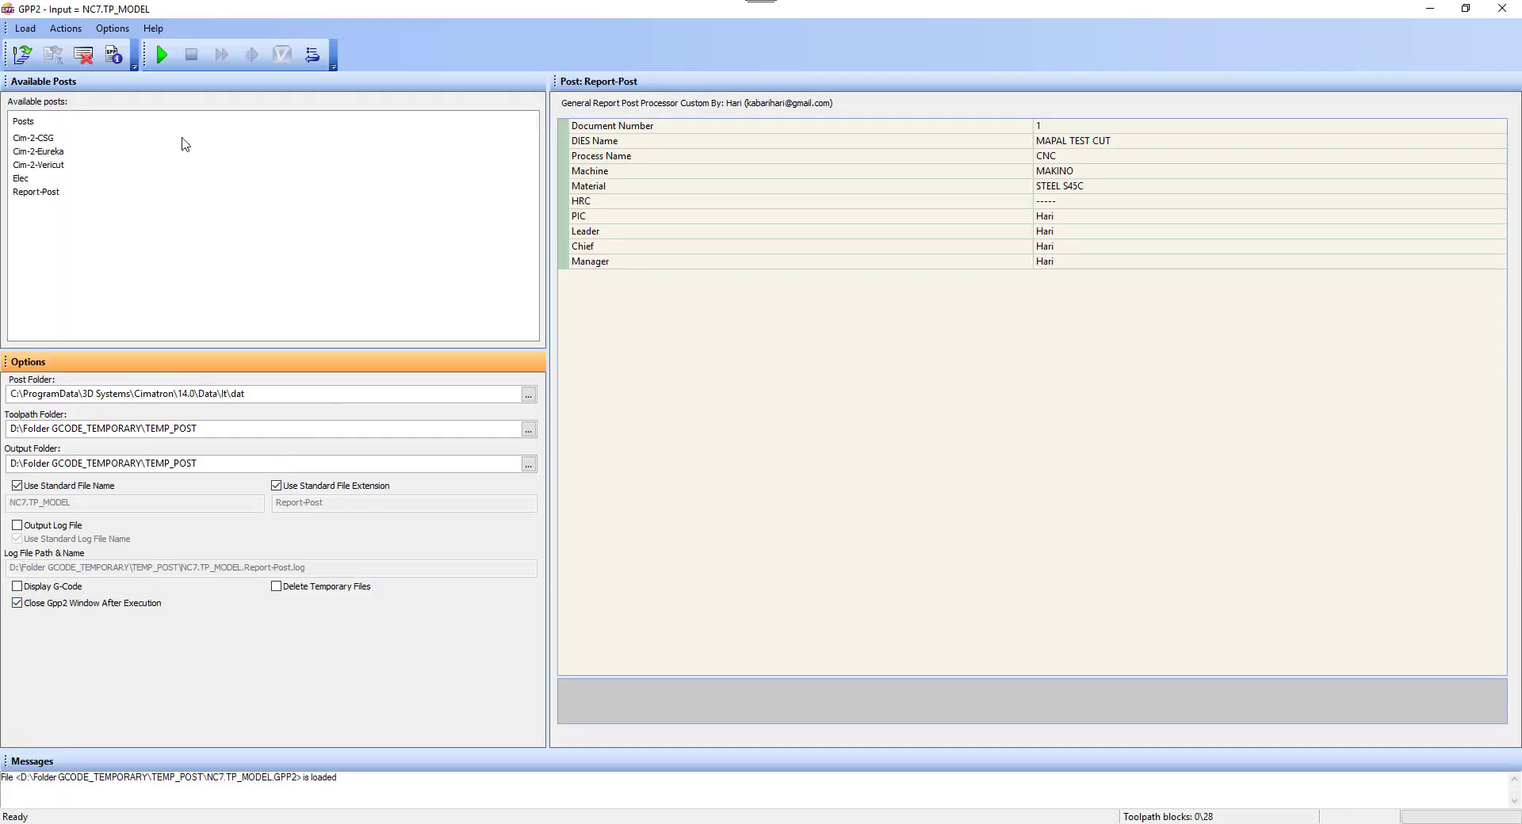
{"action": "left_click", "coordinate": [161, 54]}
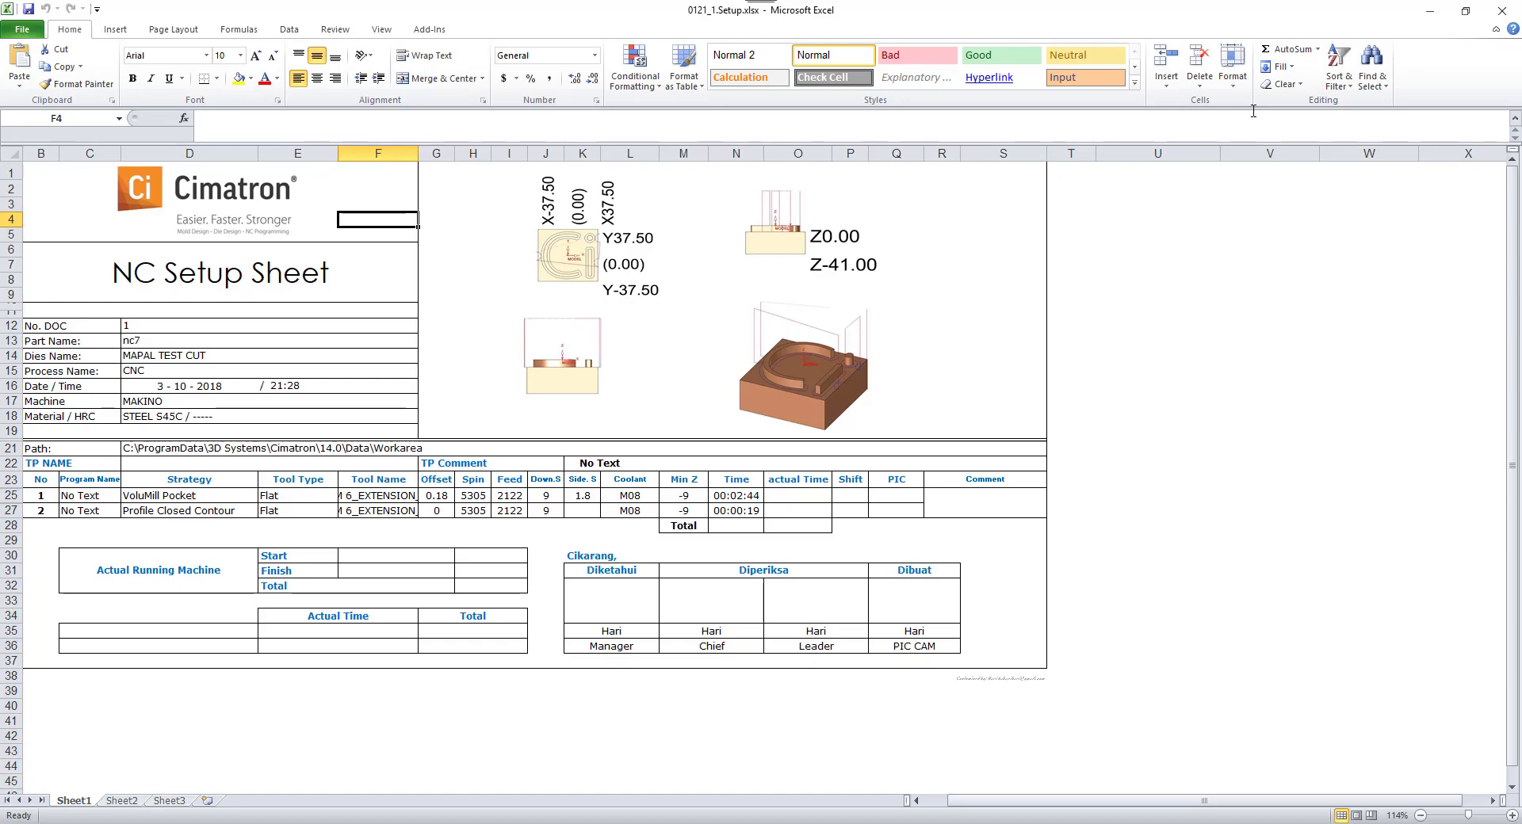
{"action": "left_click", "coordinate": [1502, 11]}
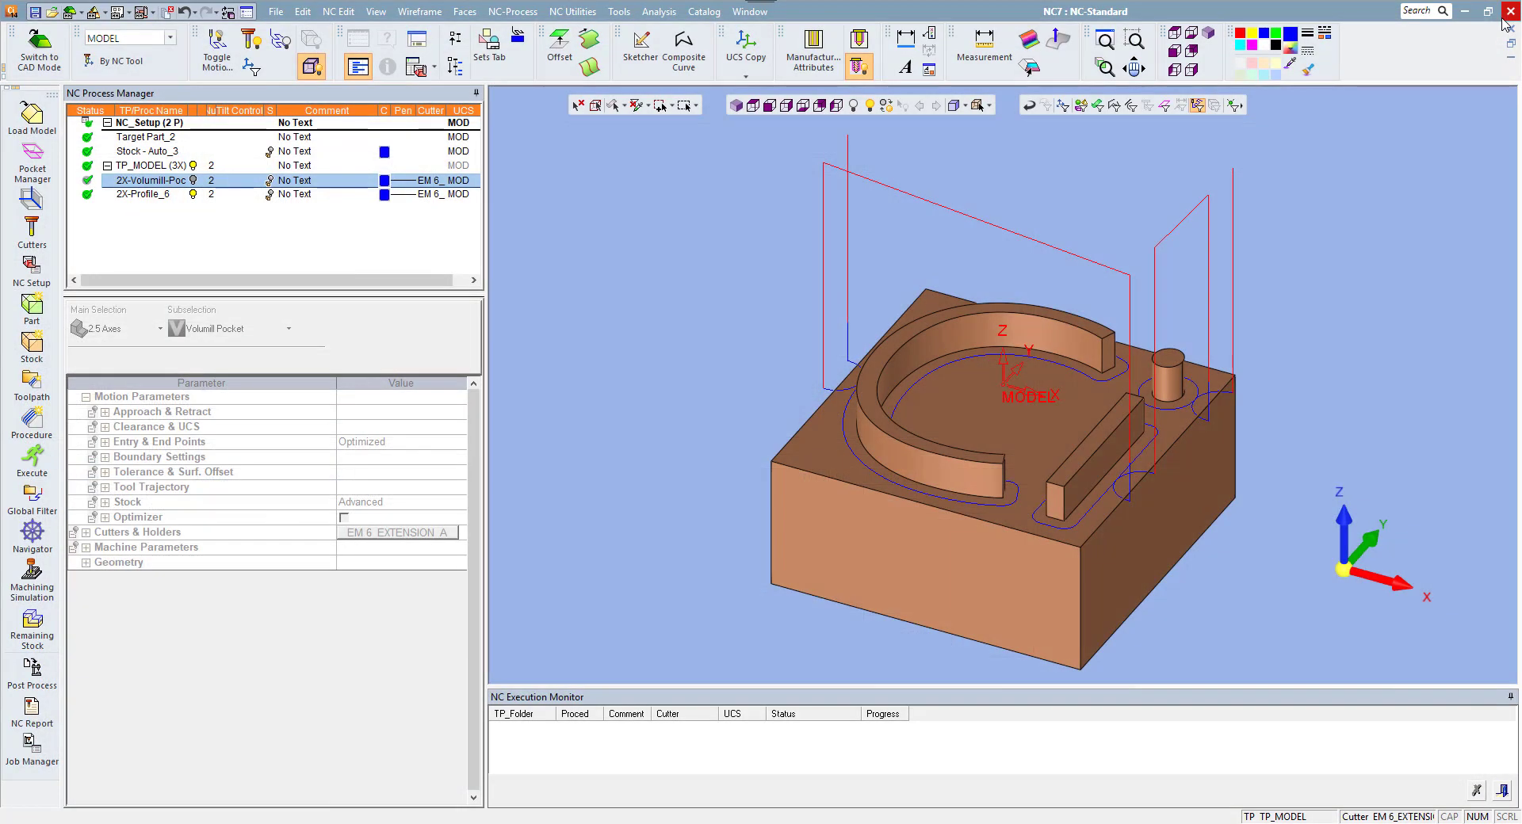